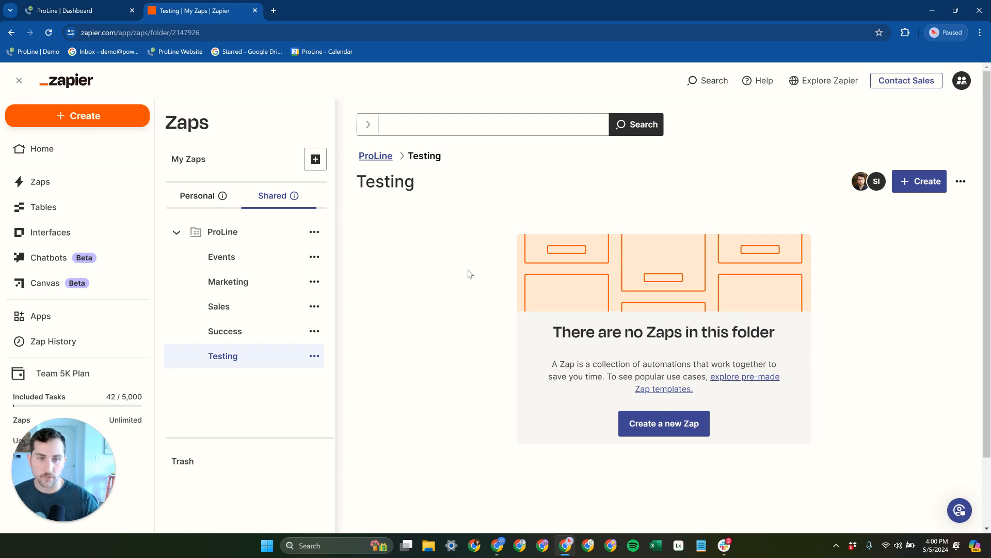
# Create a new Zap in the Testing folder and start choosing its trigger.
pyautogui.click(924, 185)
pyautogui.click(896, 213)
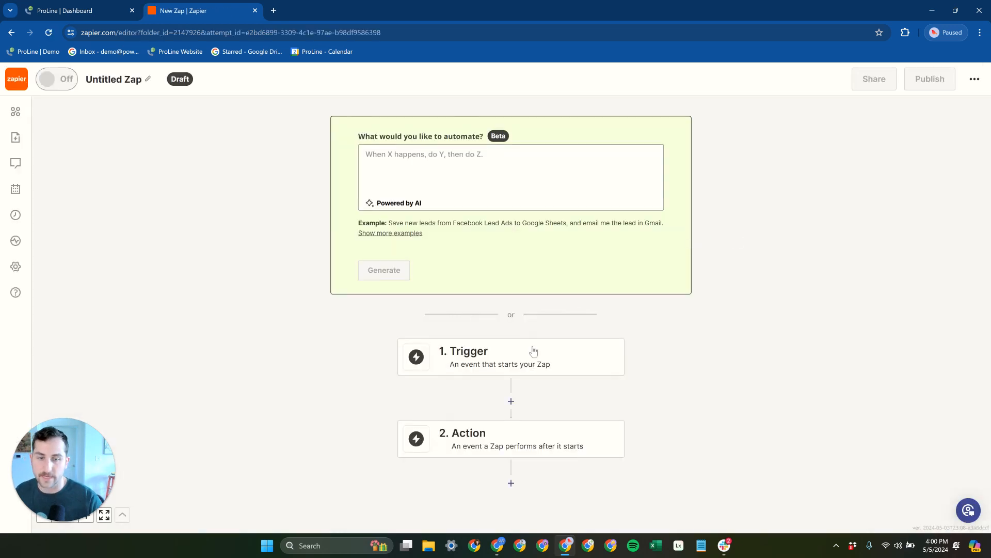
pyautogui.click(500, 351)
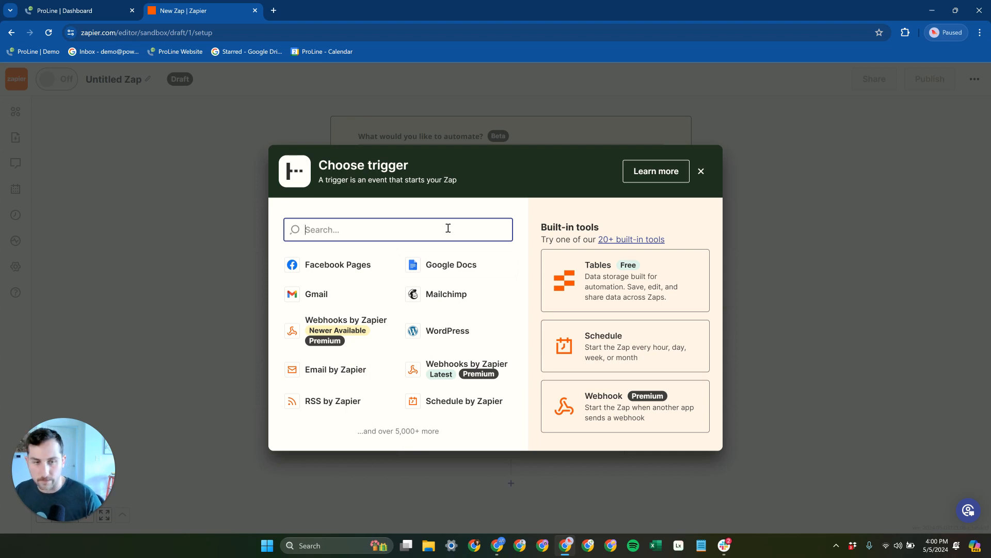
# Search the trigger apps for "LEAD" and choose Lead Scout (2.1.0) as the trigger app.
pyautogui.write('LEAD')
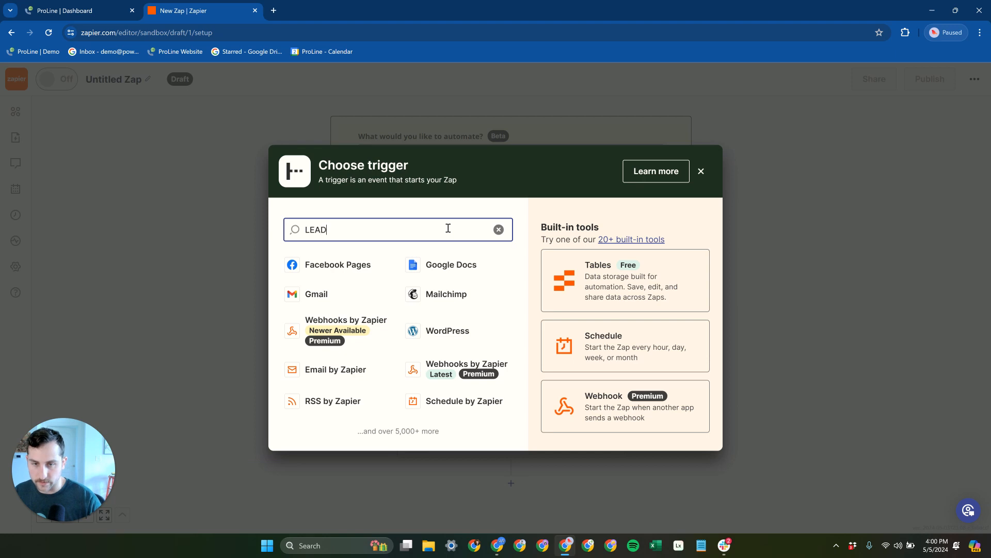
pyautogui.press('BackSpace')
pyautogui.press('BackSpace')
pyautogui.press('BackSpace')
pyautogui.press('BackSpace')
pyautogui.write('EAD')
pyautogui.press('BackSpace')
pyautogui.press('BackSpace')
pyautogui.press('BackSpace')
pyautogui.write('LEAD')
pyautogui.click(381, 271)
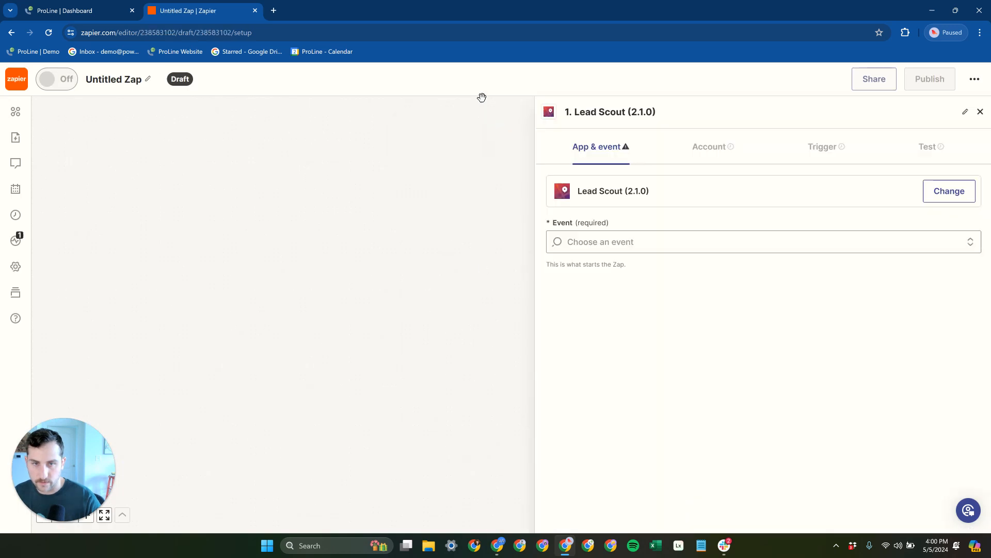
# Set the Lead Scout trigger event to Prospect Created and proceed to its account setup.
pyautogui.click(615, 240)
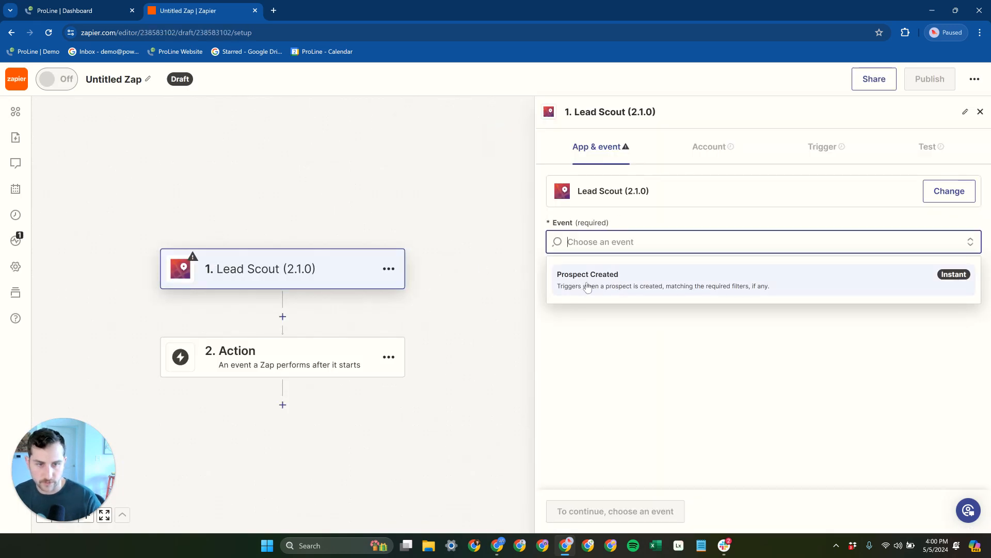
pyautogui.click(581, 283)
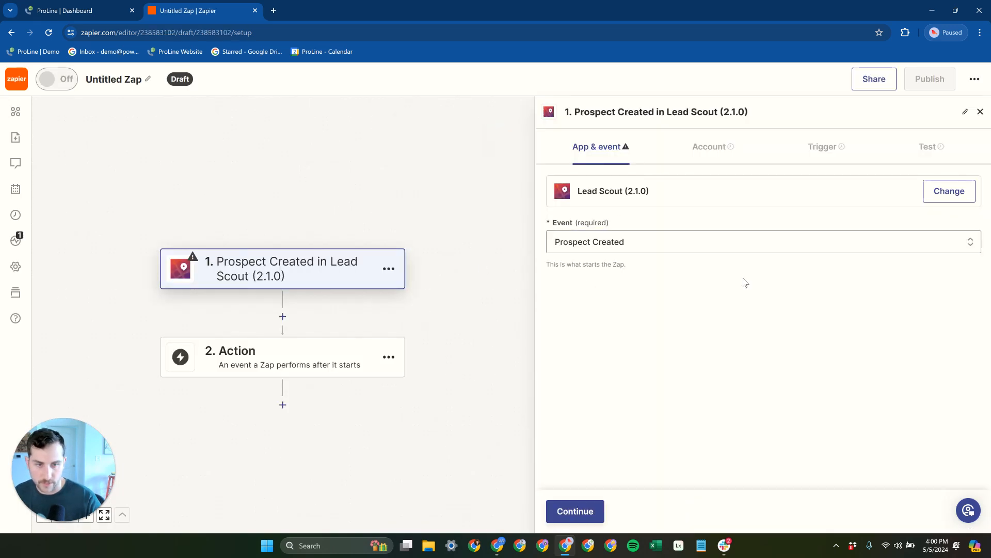
pyautogui.click(705, 151)
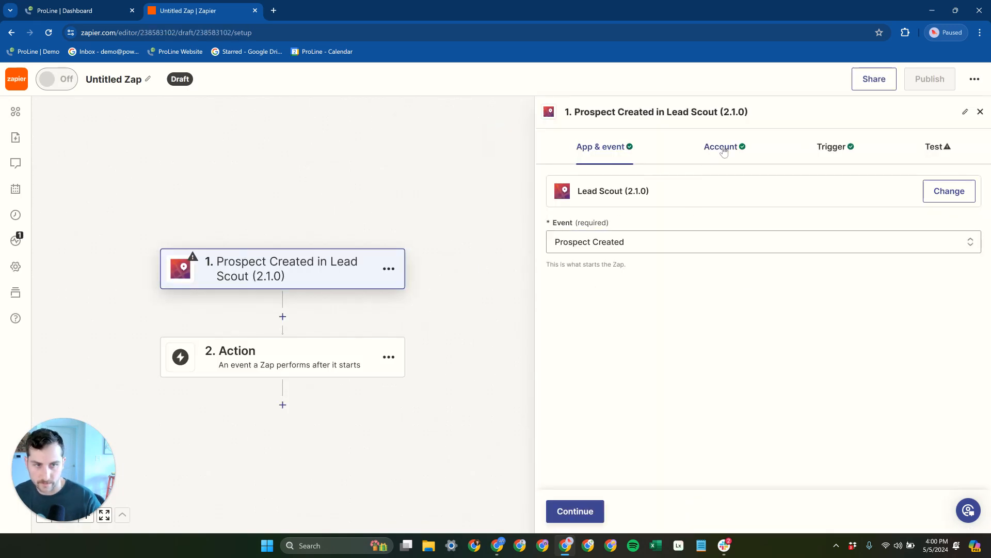
# Filter the Prospect Created trigger by the Hot Lead lead status.
pyautogui.click(843, 155)
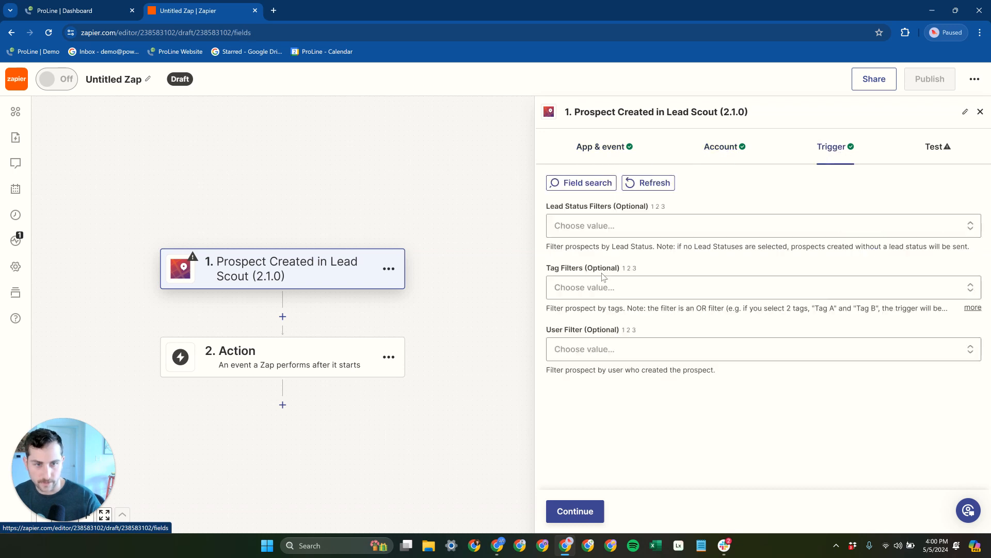
pyautogui.click(594, 225)
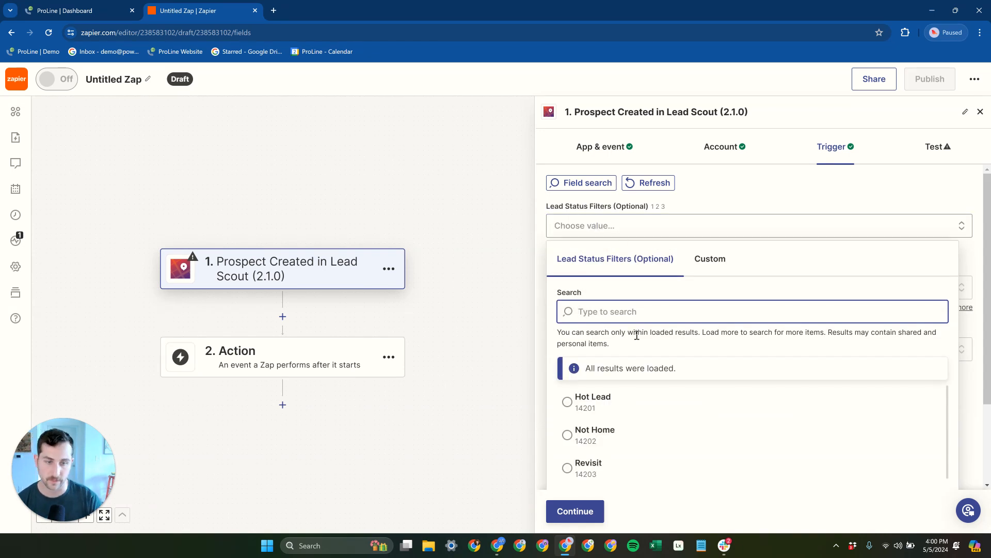
pyautogui.scroll(-1, 613, 401)
pyautogui.scroll(-2, 643, 442)
pyautogui.scroll(-3, 645, 446)
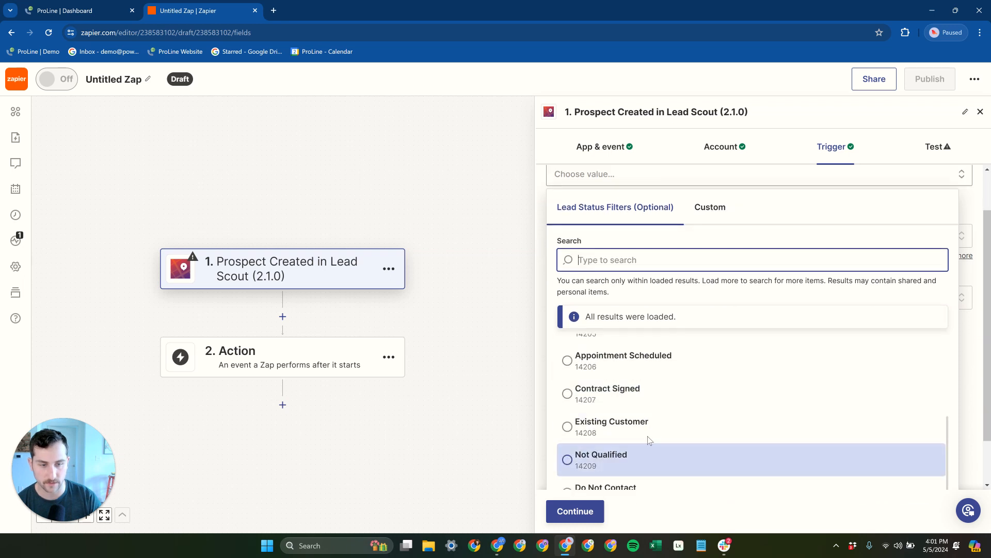
pyautogui.click(646, 391)
pyautogui.scroll(5, 644, 408)
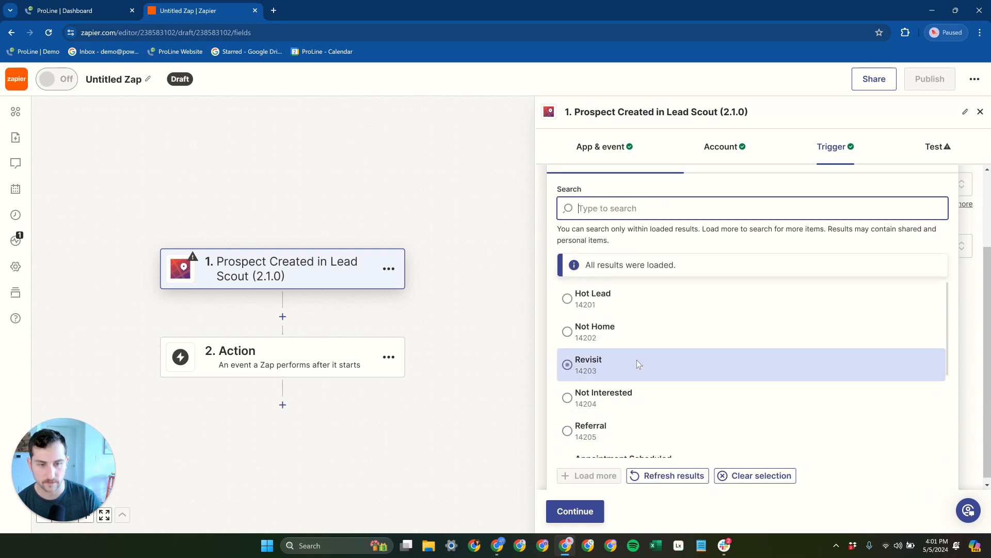
pyautogui.click(611, 294)
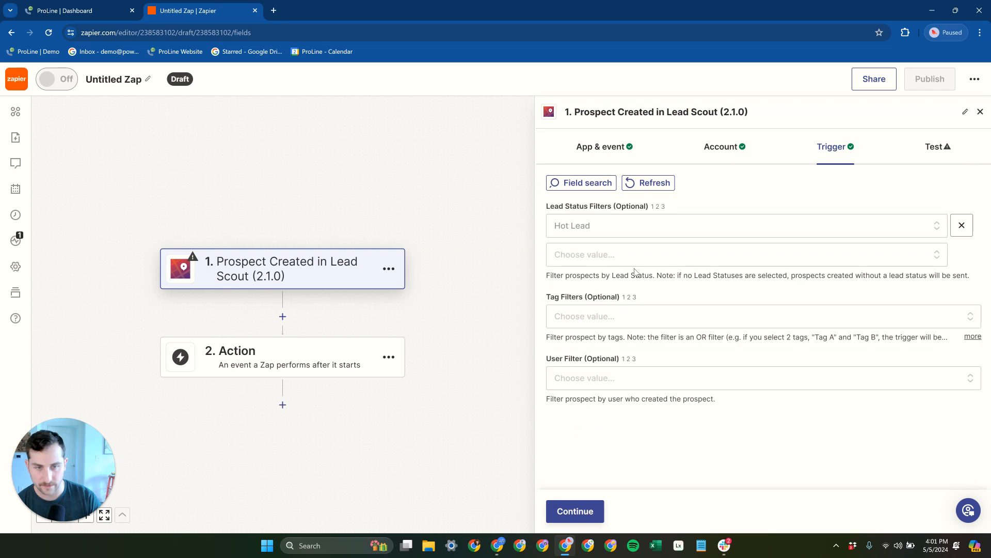
# Examine the trigger's optional tag and user filters without choosing a value.
pyautogui.click(663, 319)
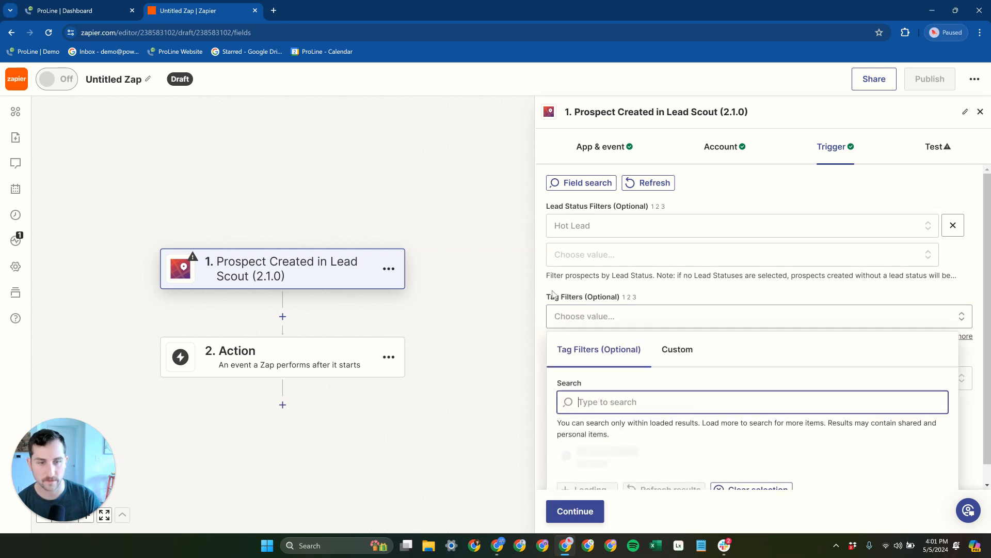
pyautogui.click(604, 306)
pyautogui.click(615, 378)
pyautogui.moveTo(603, 358); pyautogui.dragTo(628, 340)
# Test the Lead Scout trigger and review the fields of the retrieved prospect record.
pyautogui.click(946, 149)
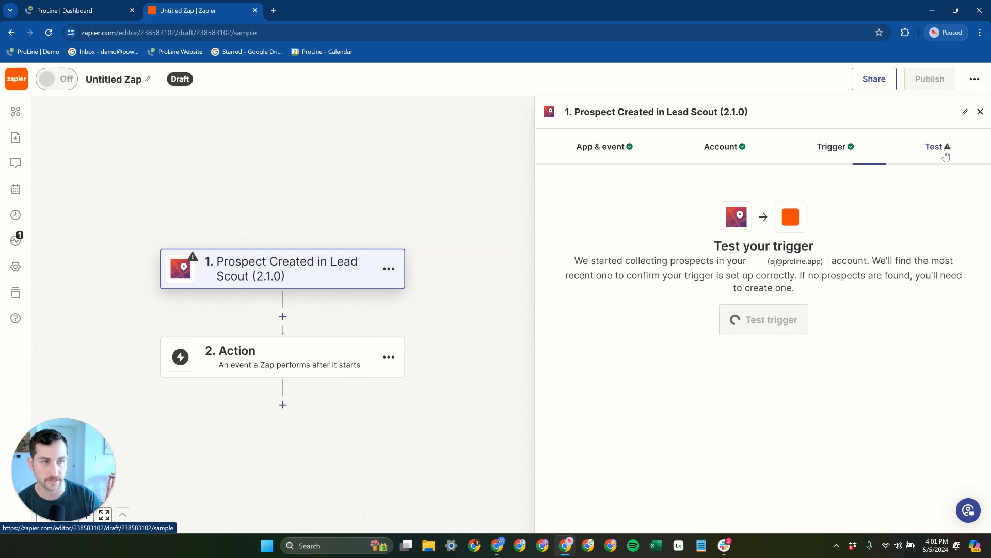
pyautogui.click(780, 321)
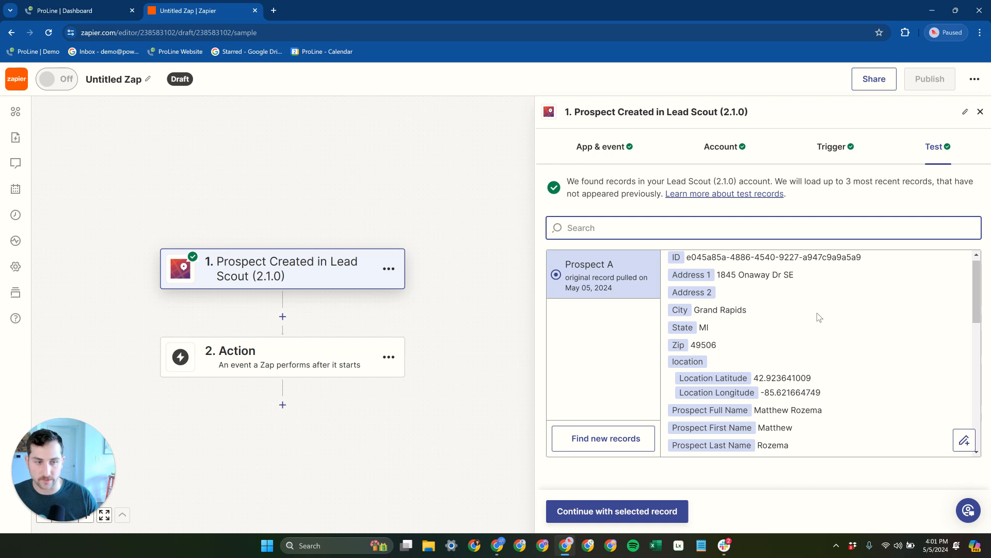
pyautogui.scroll(-10, 773, 379)
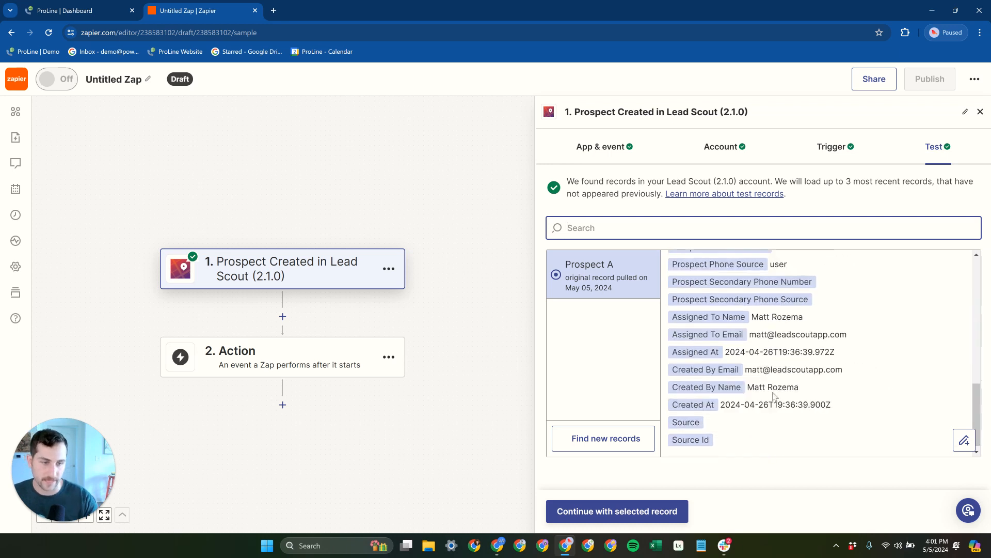
# Set the Zap's action to ProLine with the event Create or Update Project.
pyautogui.click(203, 365)
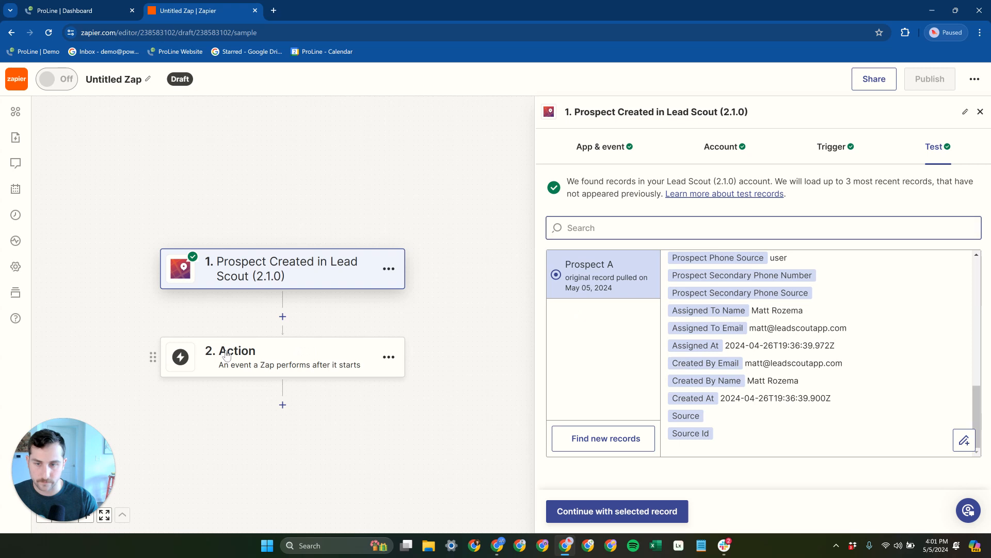
pyautogui.write('ProLi')
pyautogui.click(404, 256)
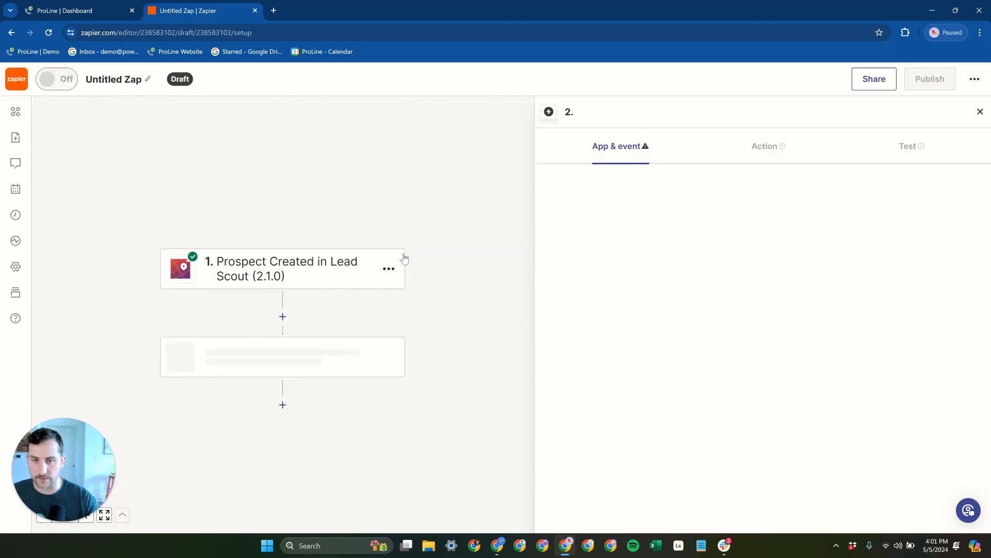
pyautogui.click(686, 241)
pyautogui.scroll(-3, 695, 325)
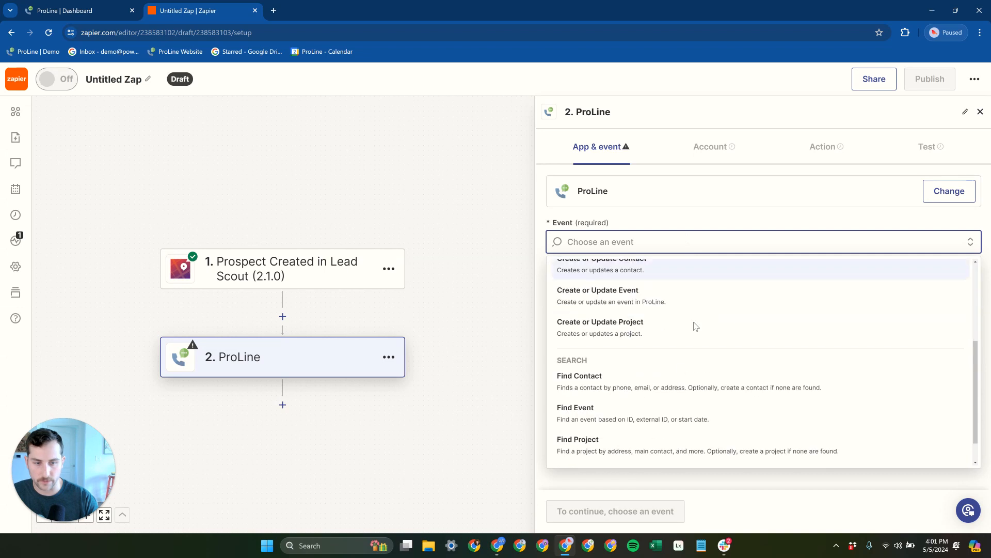
pyautogui.click(650, 333)
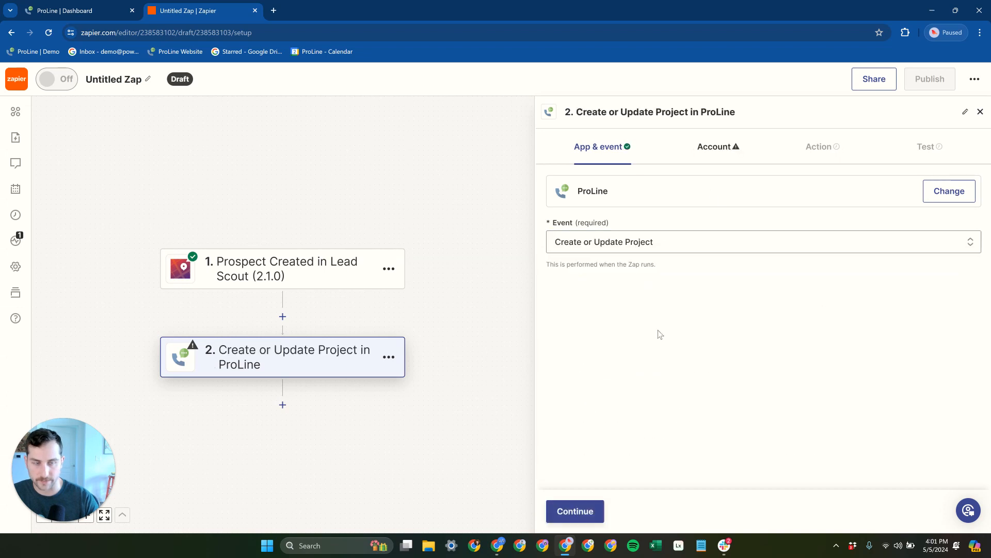
# Continue to the ProLine action's account setup and choose the connected ProLine account.
pyautogui.click(576, 512)
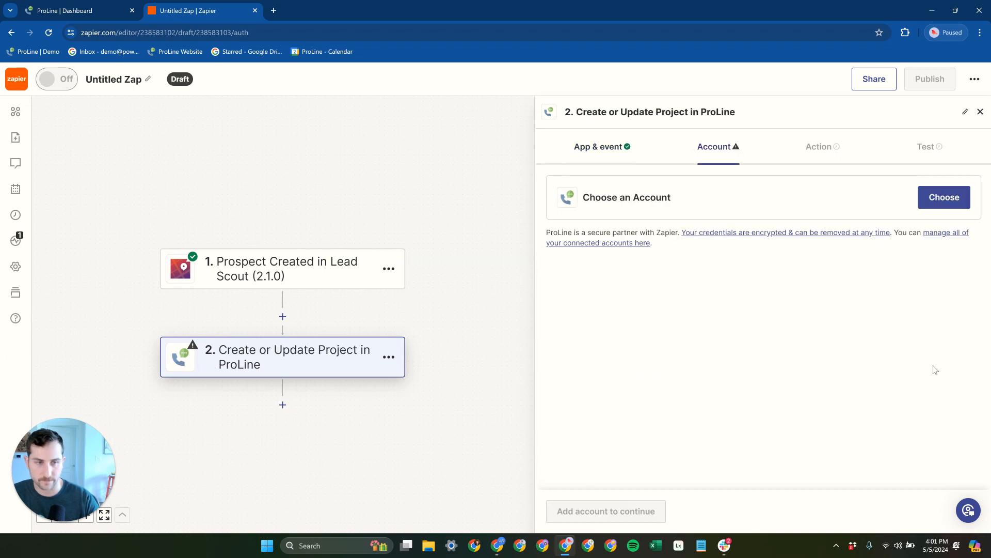
pyautogui.click(934, 200)
pyautogui.click(677, 306)
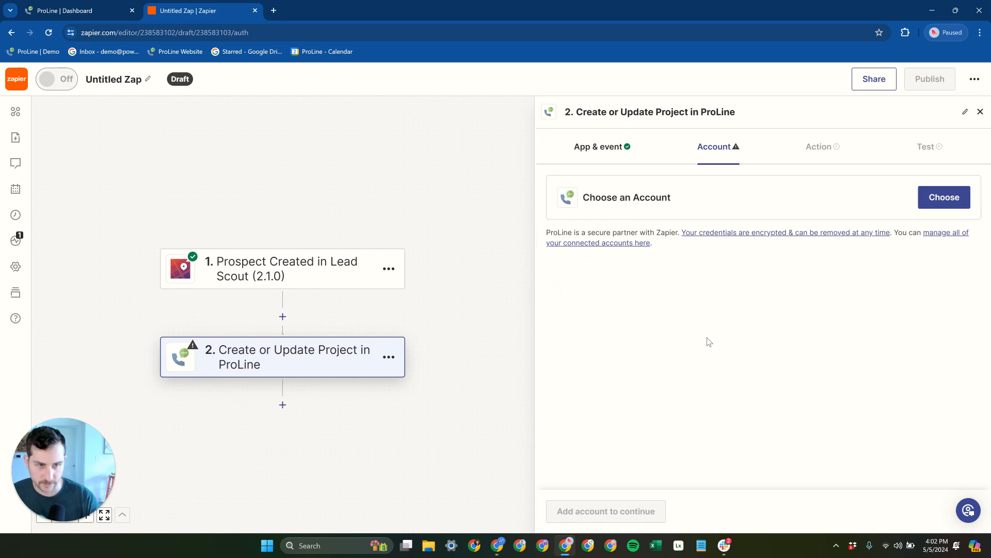
# Examine the action's Edit by Project ID, Edit by External ID and Edit by Contact fields.
pyautogui.click(835, 156)
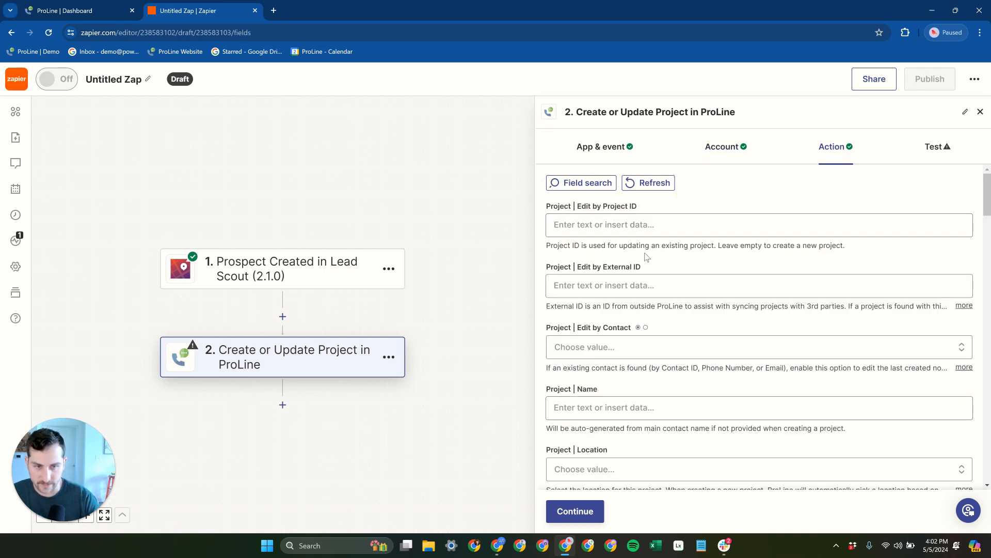
pyautogui.click(571, 281)
pyautogui.click(596, 269)
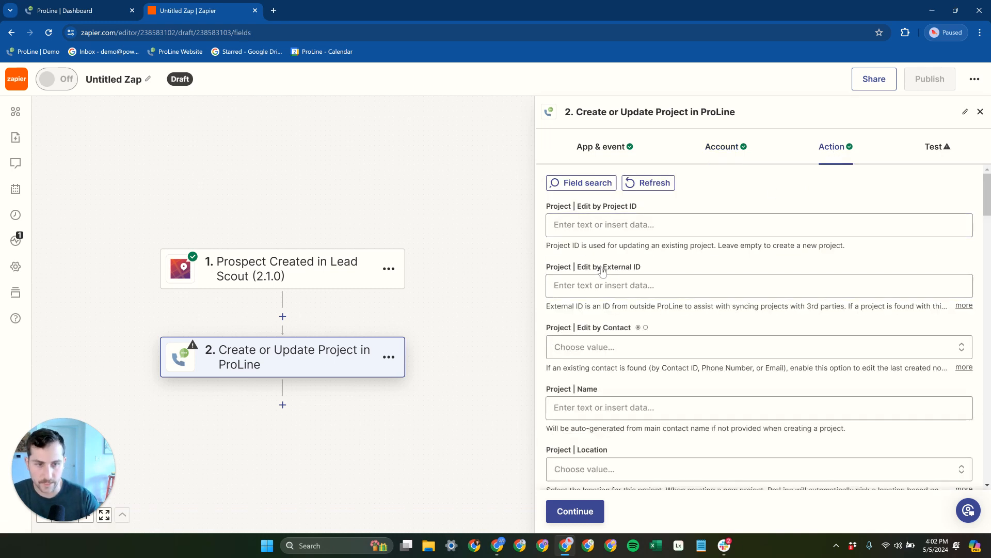
pyautogui.scroll(-1, 649, 225)
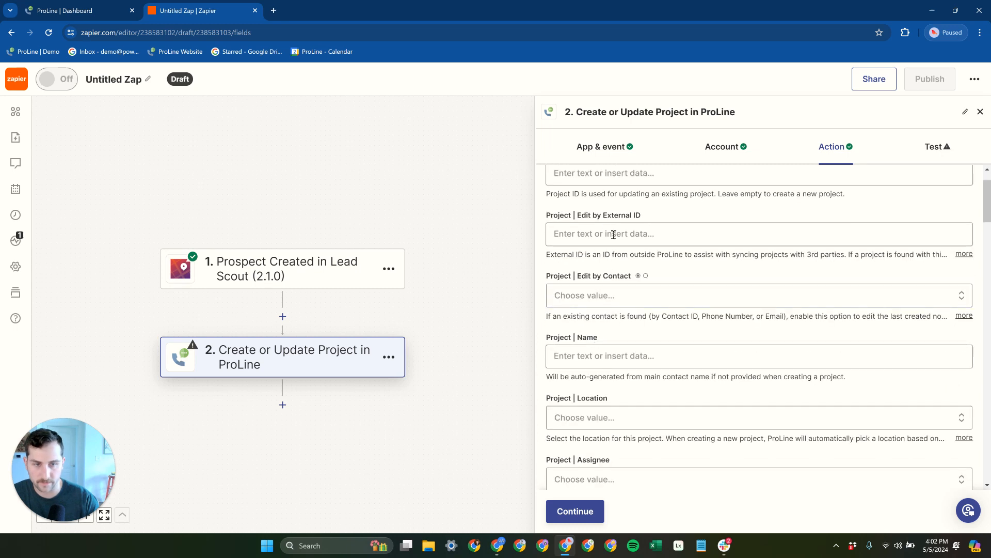
pyautogui.scroll(1, 616, 222)
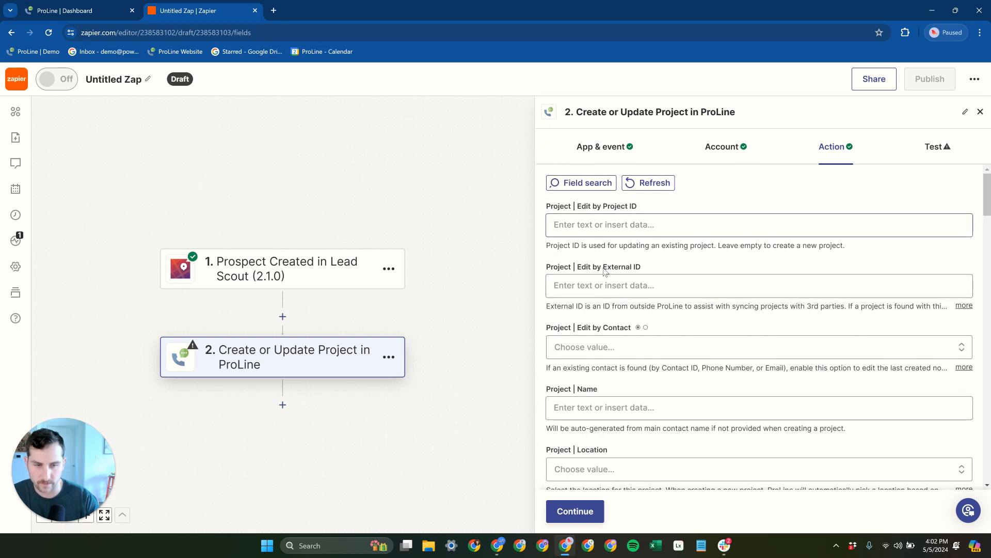
pyautogui.click(618, 347)
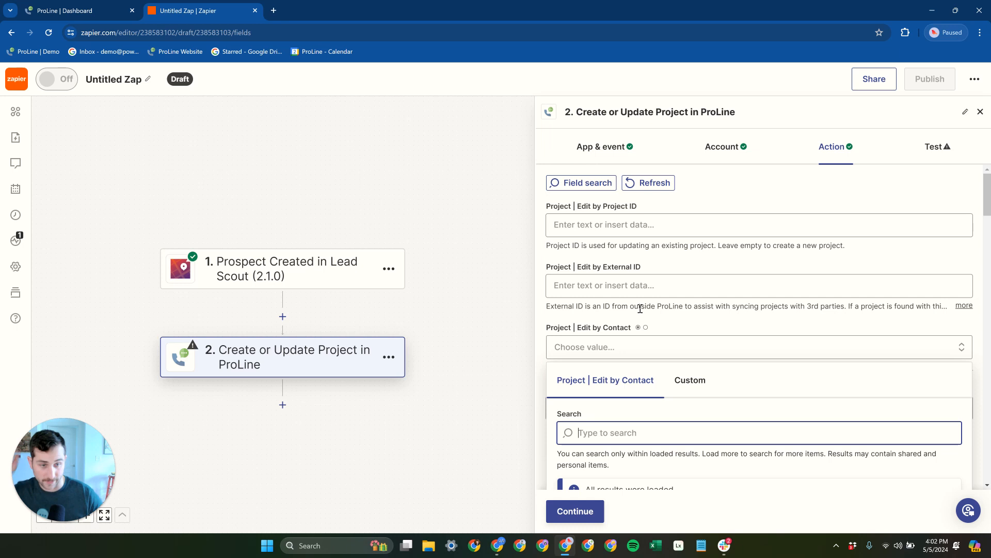
pyautogui.click(668, 320)
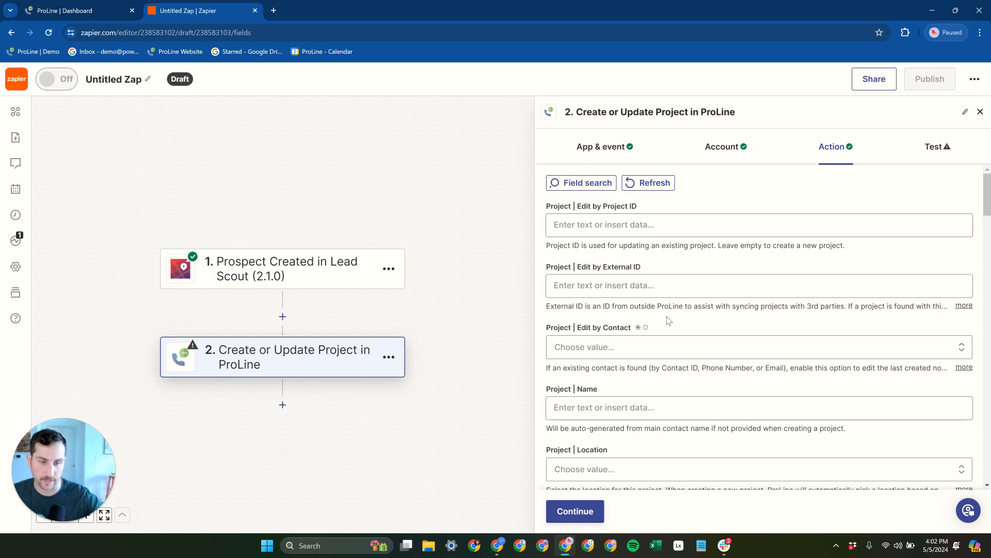
# Set the project's Edit by Contact option to True.
pyautogui.scroll(-1, 659, 367)
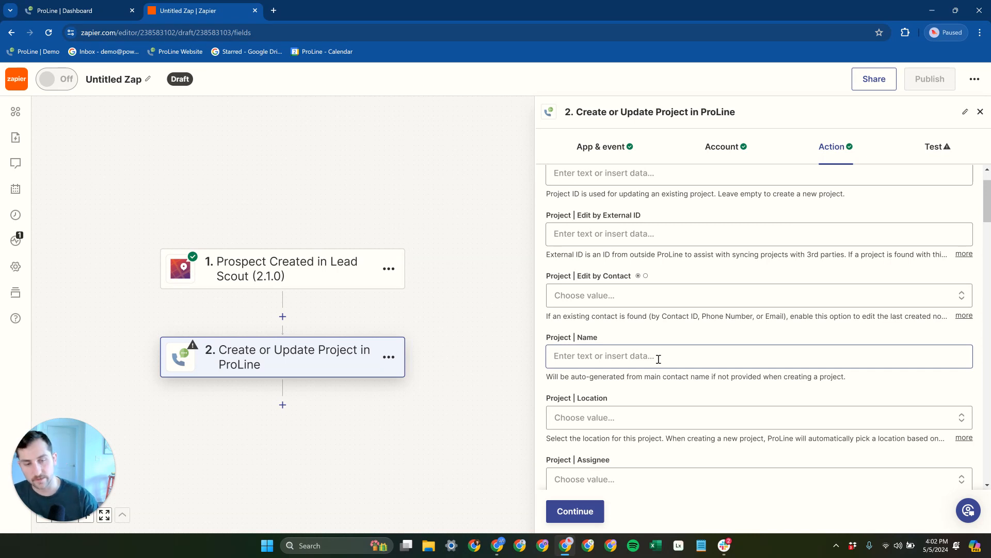
pyautogui.click(606, 296)
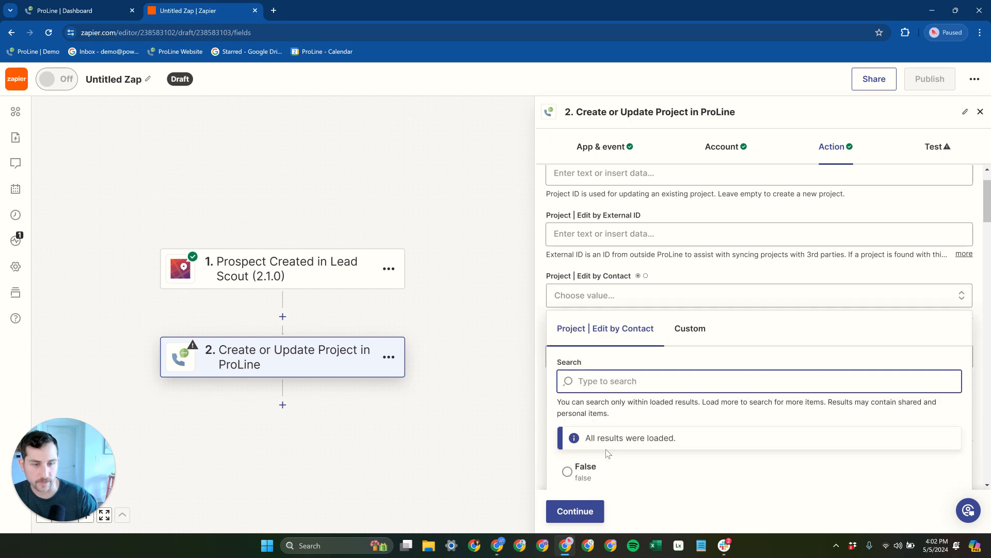
pyautogui.click(602, 408)
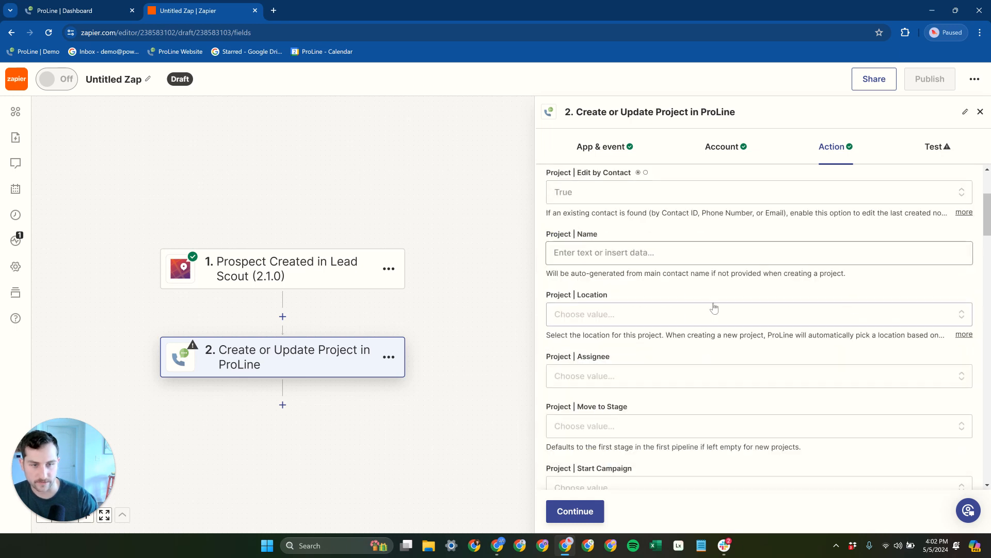
# Map the project's Assignee to the Assigned To Email field from the Lead Scout prospect, using a custom value.
pyautogui.scroll(-2, 632, 333)
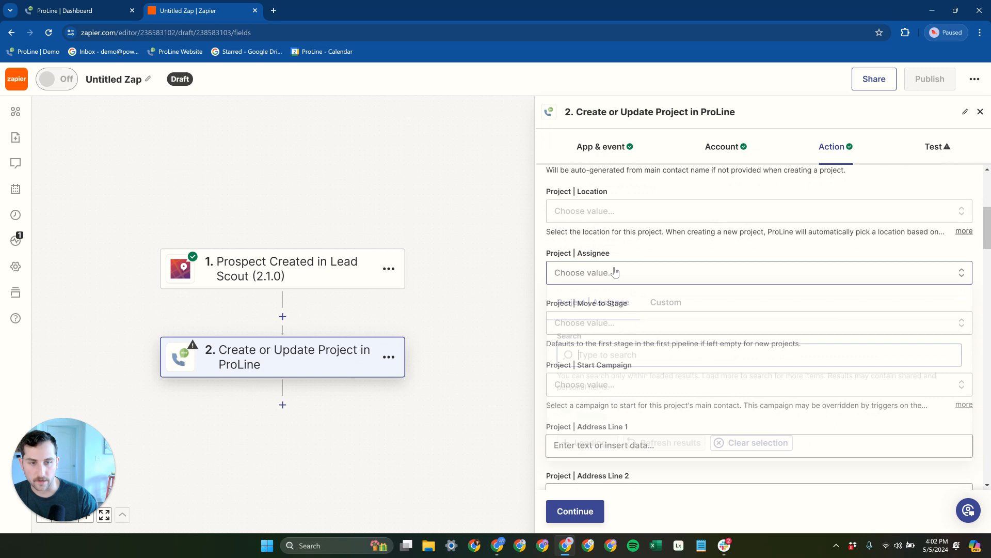
pyautogui.click(643, 273)
pyautogui.click(665, 306)
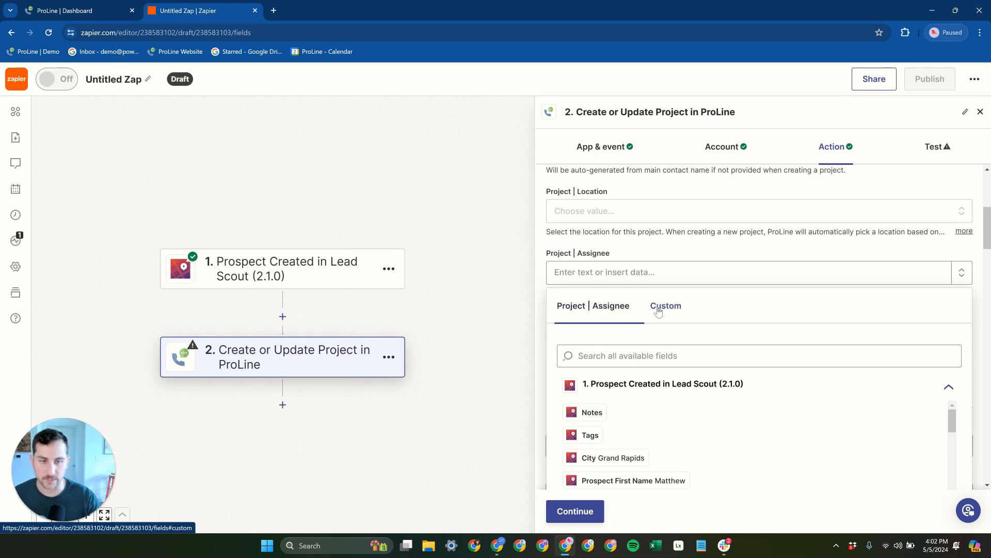
pyautogui.click(633, 356)
pyautogui.write('USER')
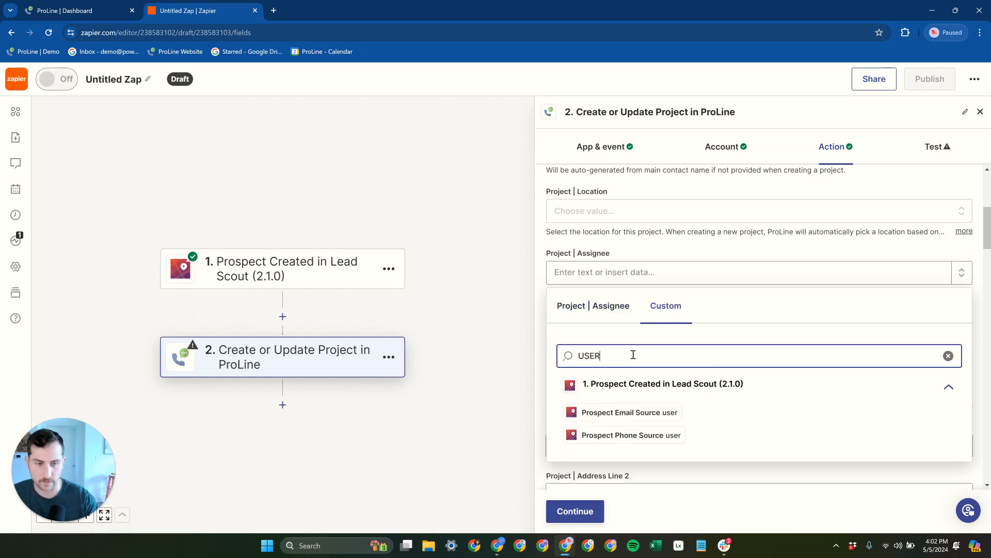
pyautogui.moveTo(629, 357); pyautogui.dragTo(553, 361)
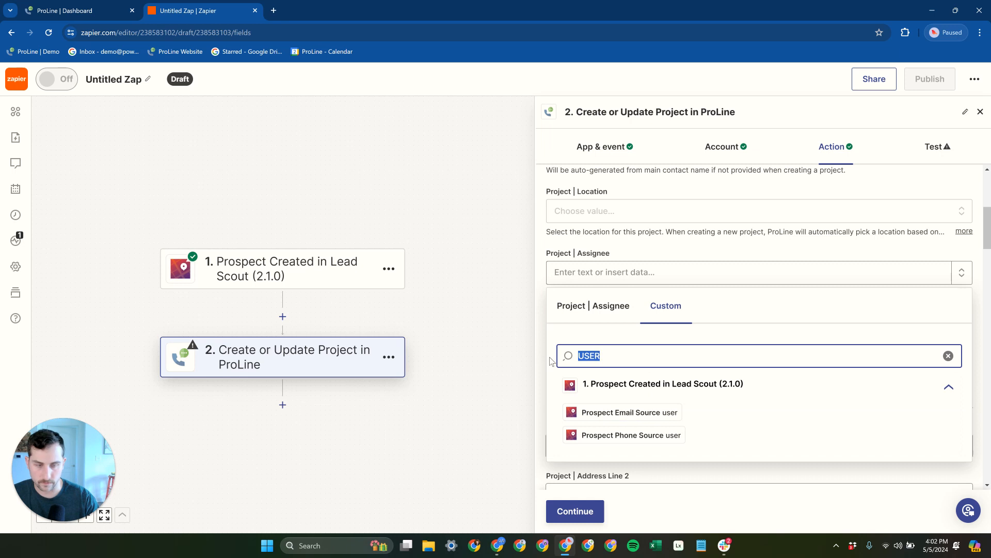
pyautogui.write('EMAIL')
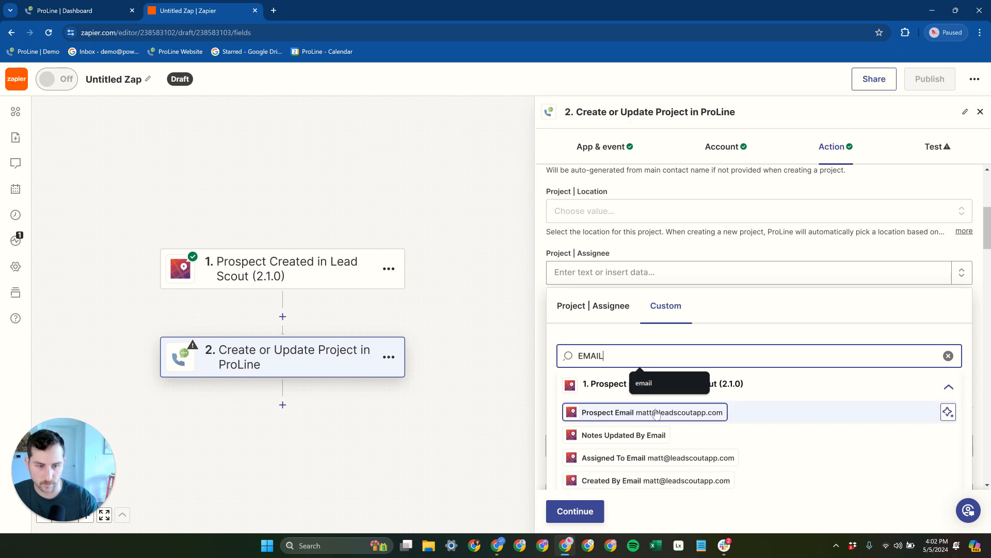
pyautogui.scroll(-1, 705, 454)
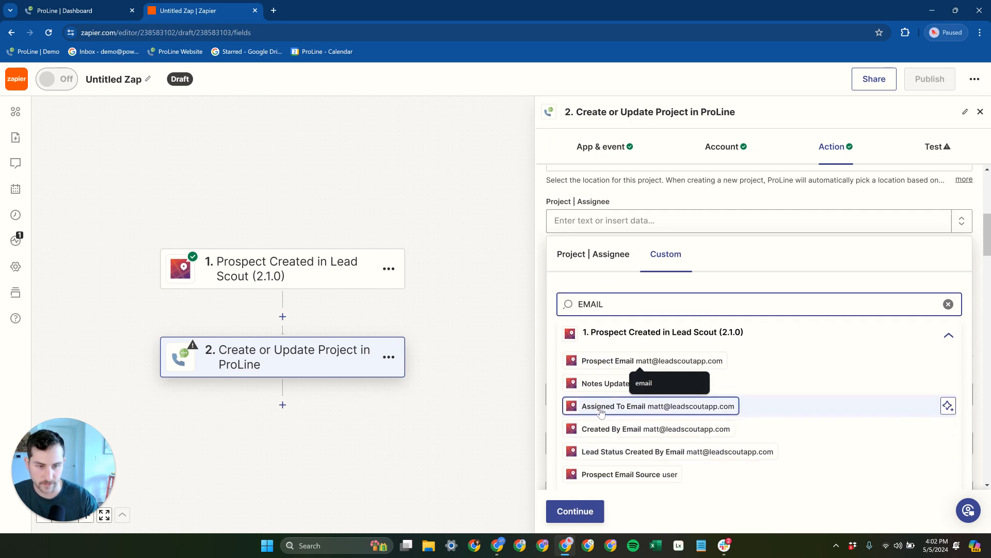
pyautogui.click(620, 407)
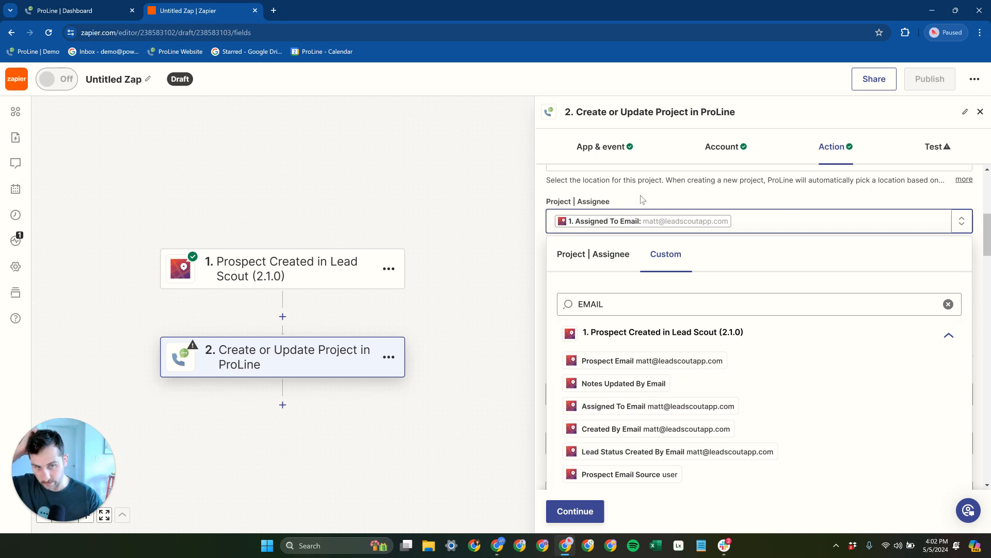
pyautogui.click(650, 209)
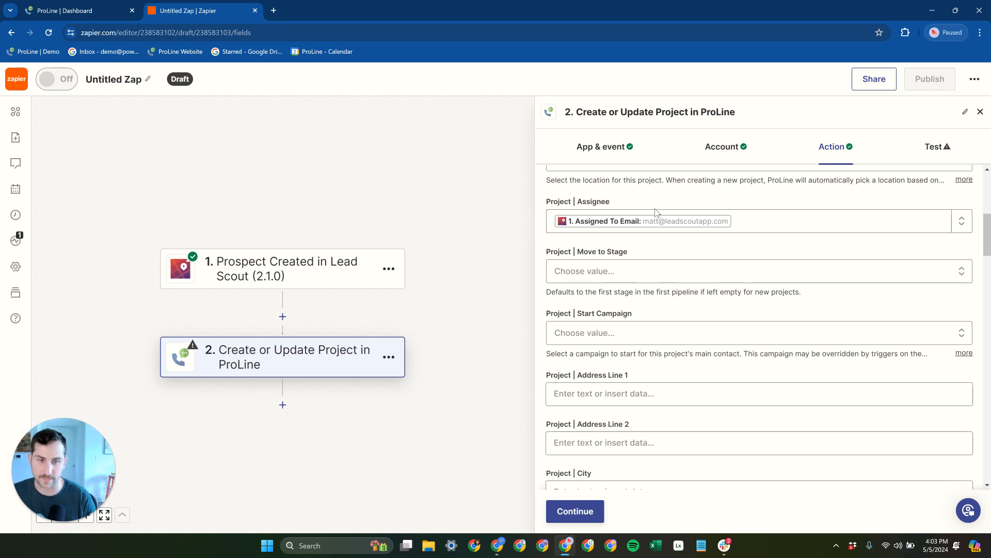
# Set the project's Move to Stage to SALES | NEW LEADS and its Start Campaign to SPEED TO LEAD | CANVASSING LEADS.
pyautogui.click(613, 272)
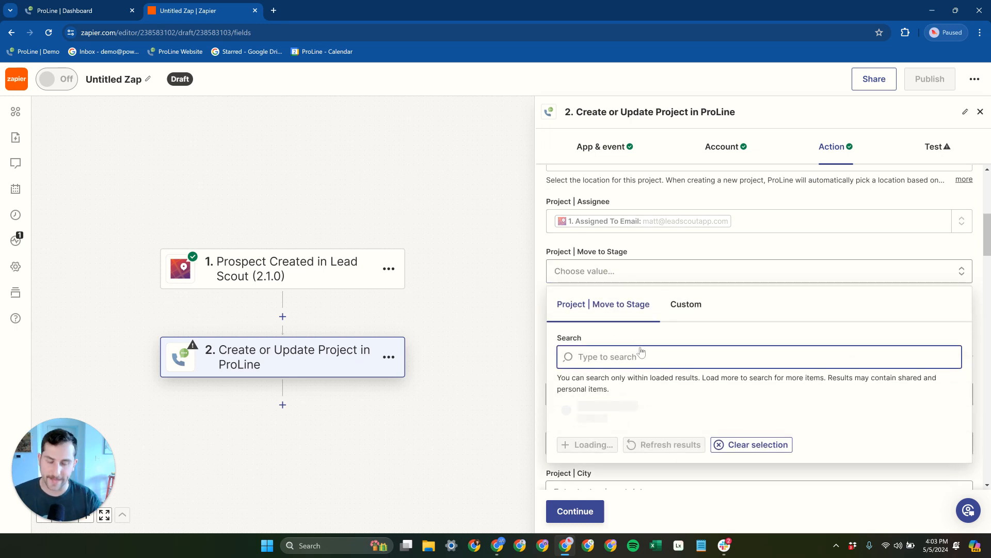
pyautogui.click(662, 445)
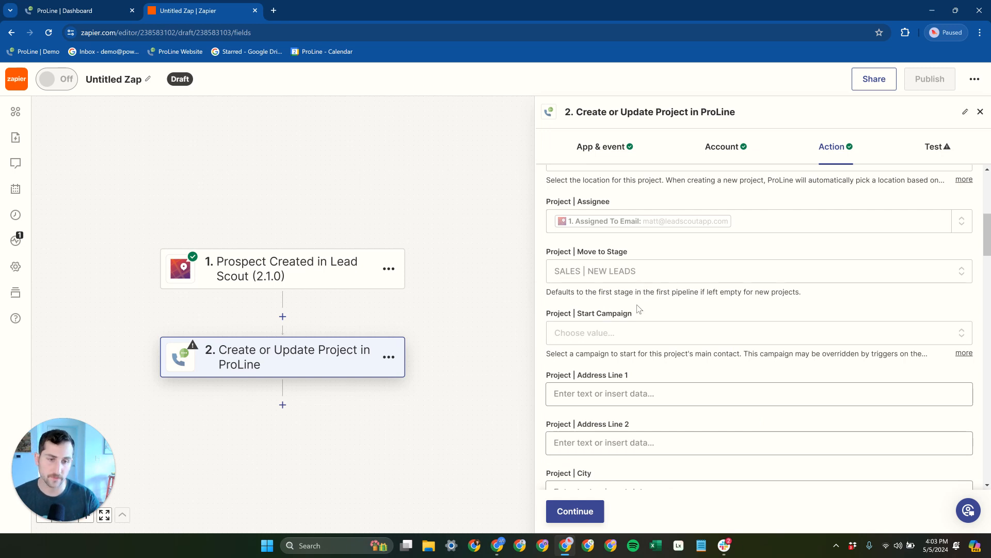
pyautogui.scroll(-1, 630, 300)
pyautogui.click(616, 284)
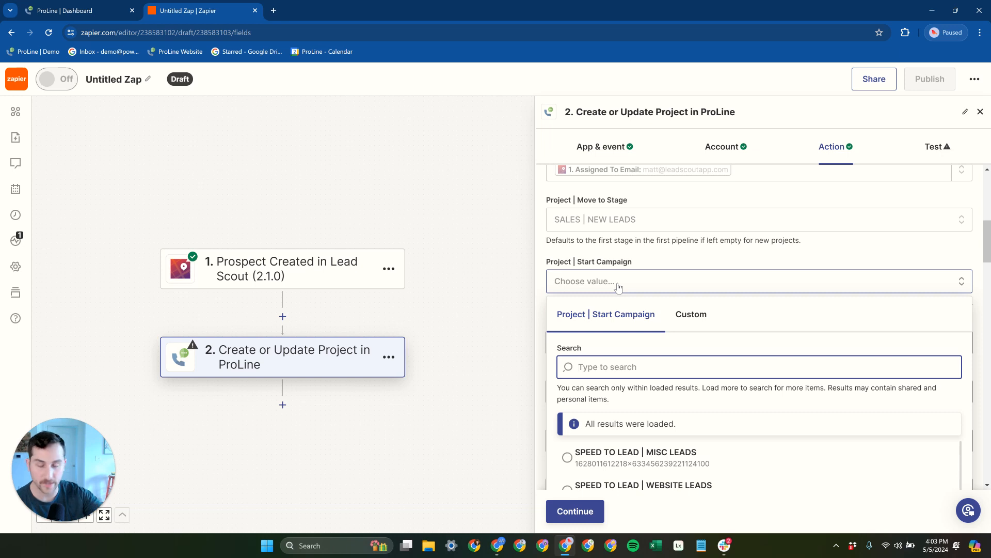
pyautogui.click(626, 264)
pyautogui.click(609, 265)
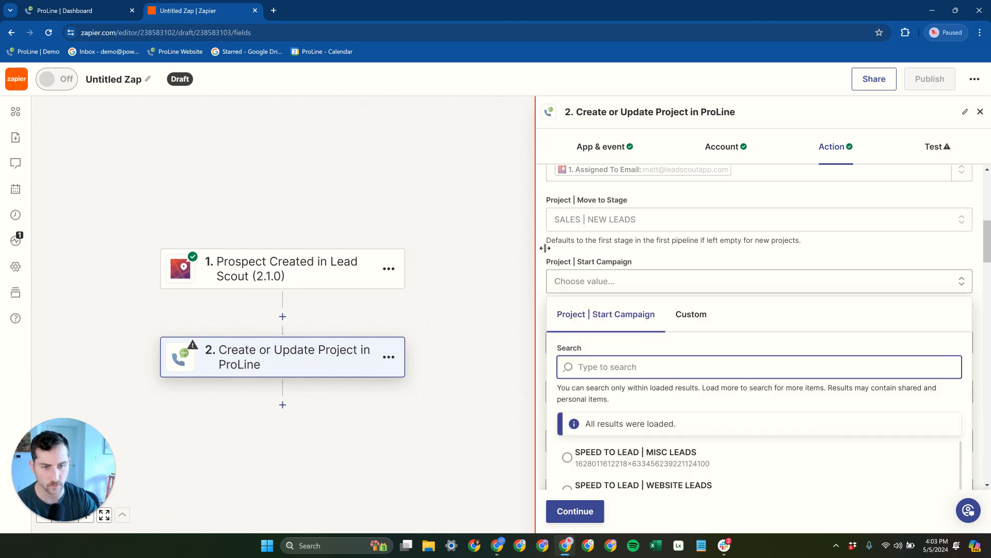
pyautogui.scroll(-5, 728, 439)
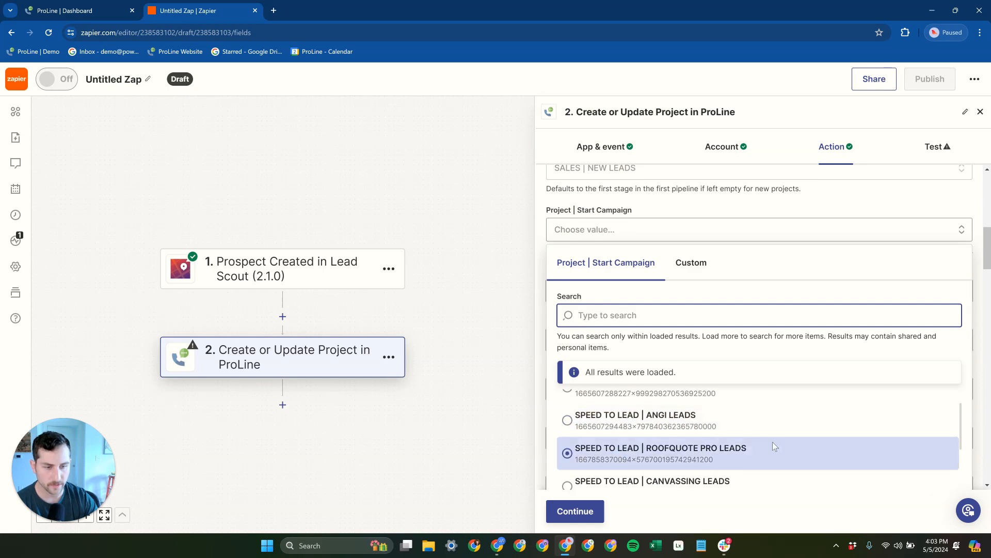
pyautogui.scroll(-1, 737, 448)
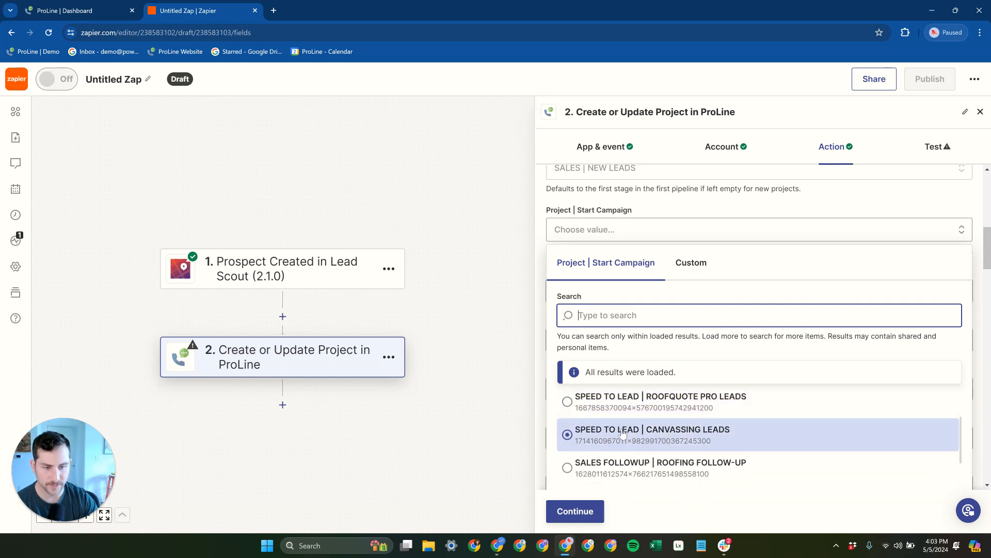
pyautogui.click(705, 435)
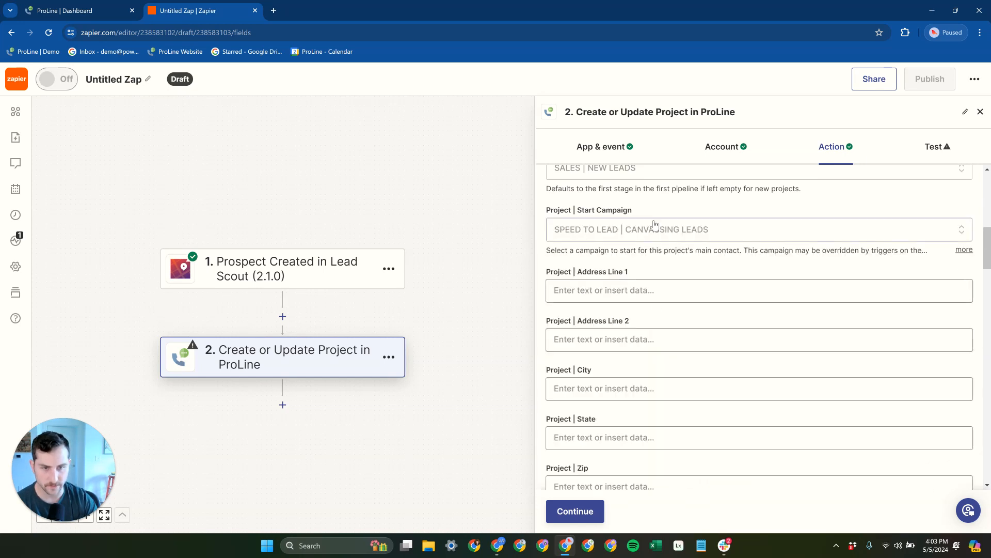
# Map the project's Address Line 1 to the Address 1 field from the Lead Scout prospect.
pyautogui.scroll(-1, 631, 300)
pyautogui.click(635, 240)
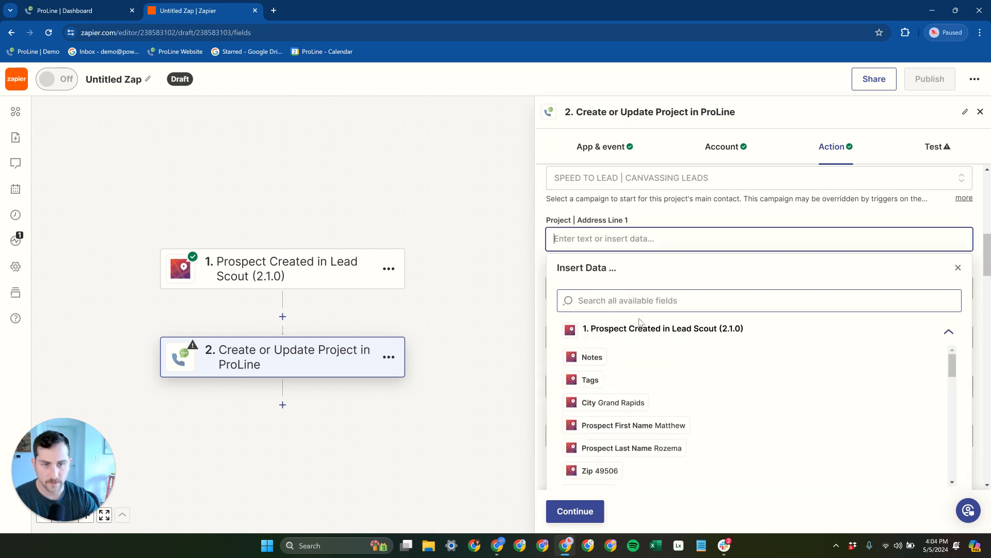
pyautogui.write('ADDRE')
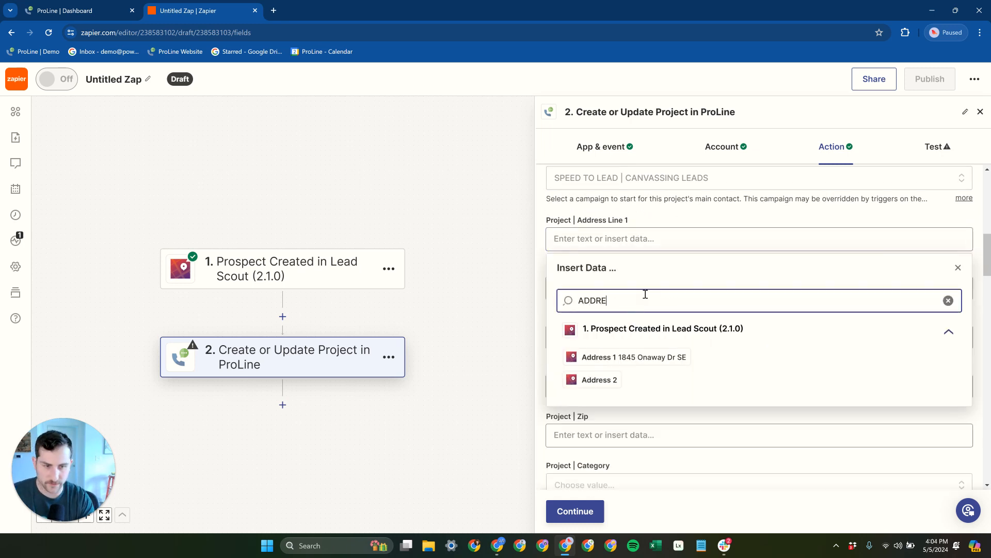
pyautogui.click(610, 357)
pyautogui.click(595, 223)
# Map the project's Address Line 2 to the prospect's Address 2 field.
pyautogui.click(600, 293)
pyautogui.click(626, 356)
pyautogui.write('ADDRE')
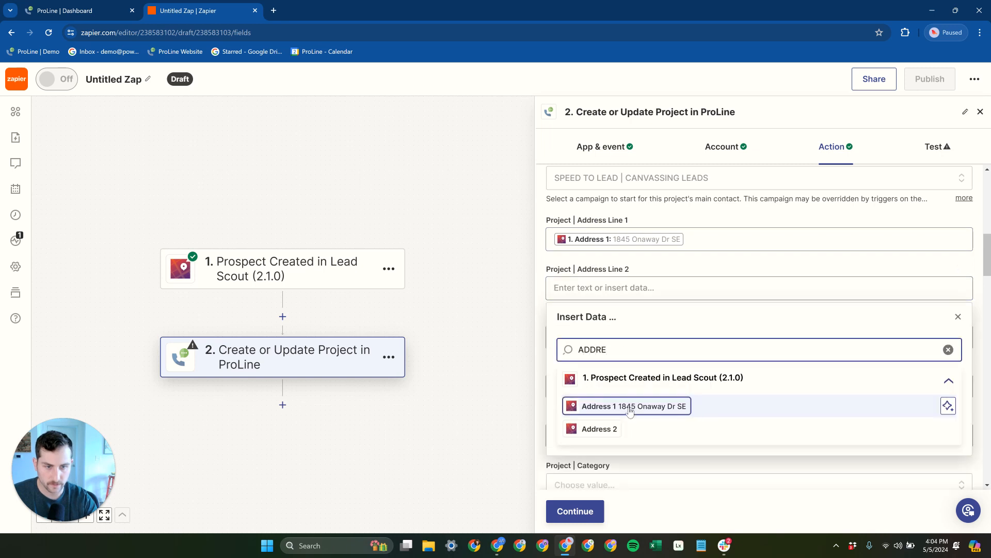
pyautogui.click(602, 428)
pyautogui.click(567, 267)
# Map the project's City and State to the matching City and State fields from the Lead Scout prospect.
pyautogui.click(615, 336)
pyautogui.click(614, 399)
pyautogui.write('CITY')
pyautogui.click(614, 455)
pyautogui.click(602, 387)
pyautogui.click(613, 444)
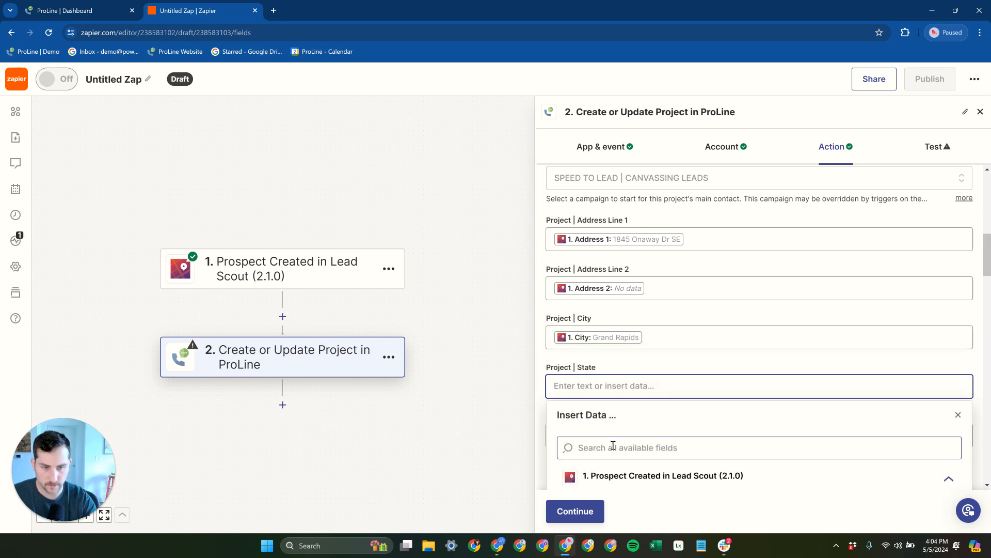
pyautogui.write('STATE')
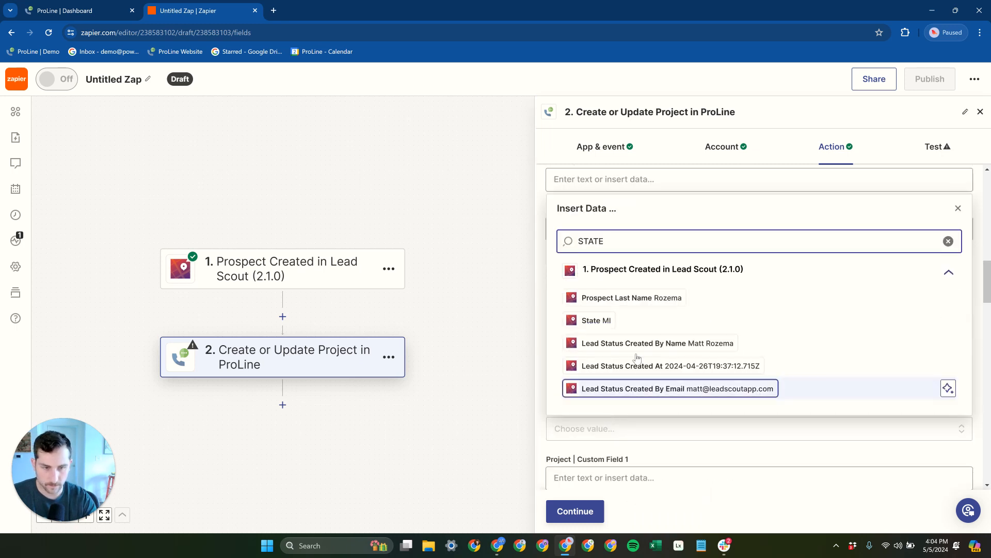
pyautogui.click(608, 321)
# Map the project's Zip to the prospect's Zip field.
pyautogui.click(559, 230)
pyautogui.click(605, 289)
pyautogui.write('ZIP')
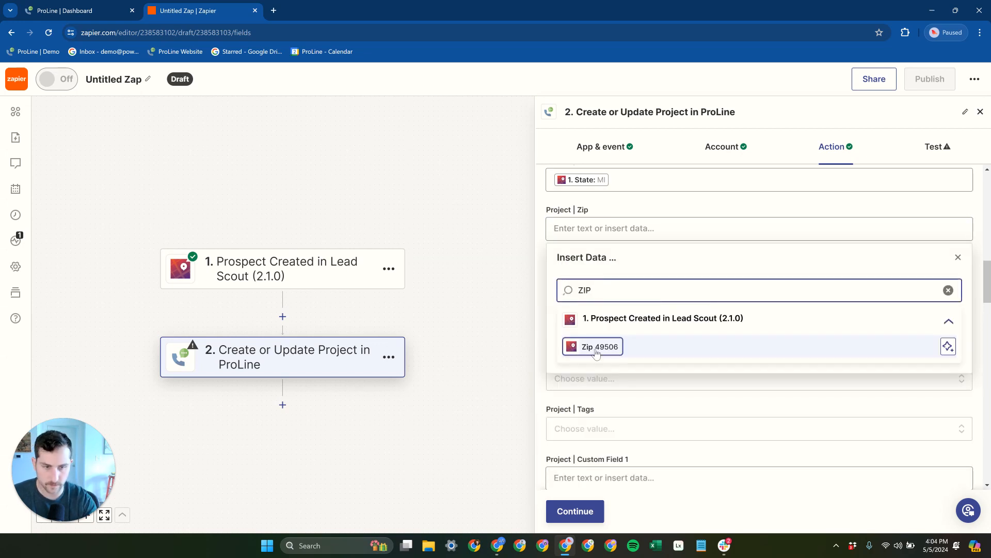
pyautogui.click(596, 351)
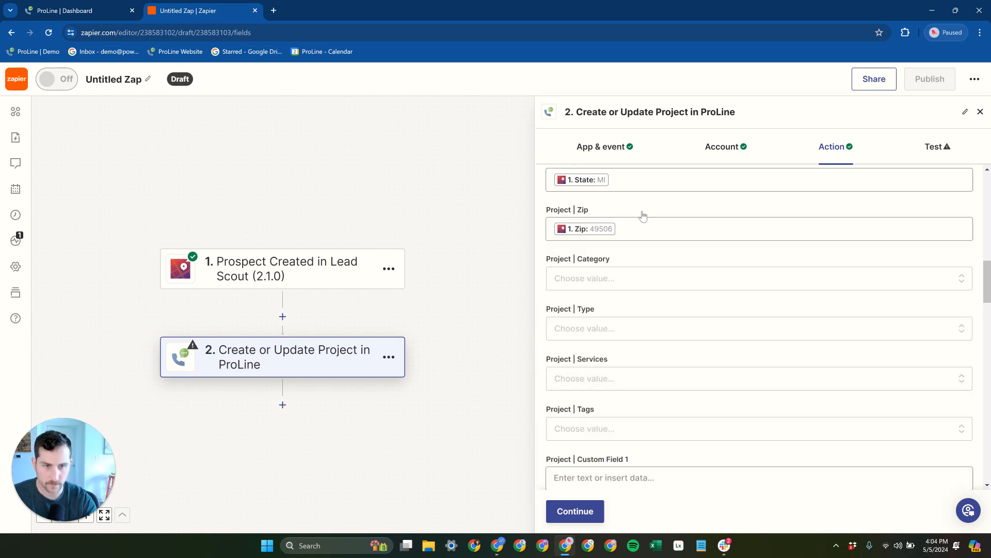
# Add the Canvassing tag to the project's Tags.
pyautogui.scroll(-1, 645, 274)
pyautogui.scroll(-1, 643, 278)
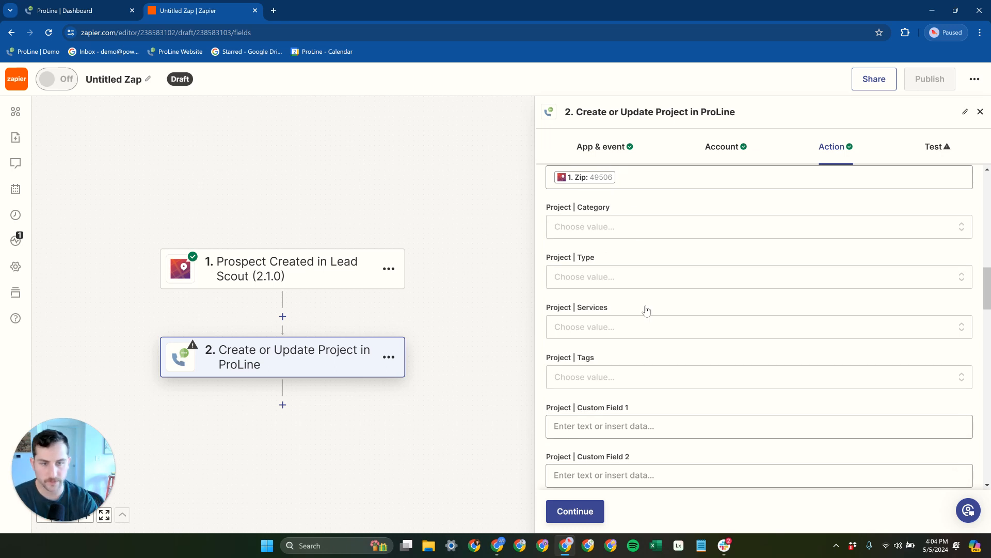
pyautogui.click(627, 378)
pyautogui.write('CANVA')
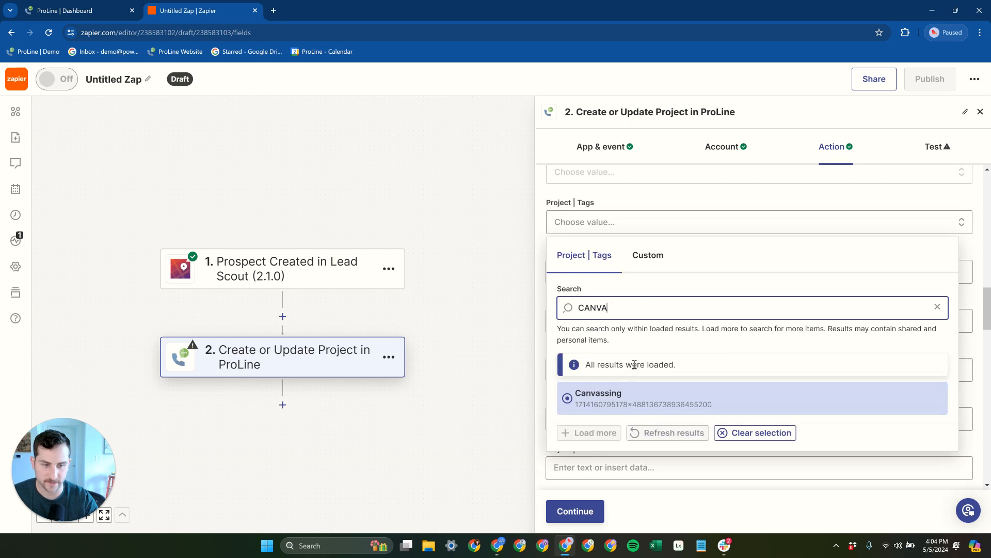
pyautogui.click(655, 394)
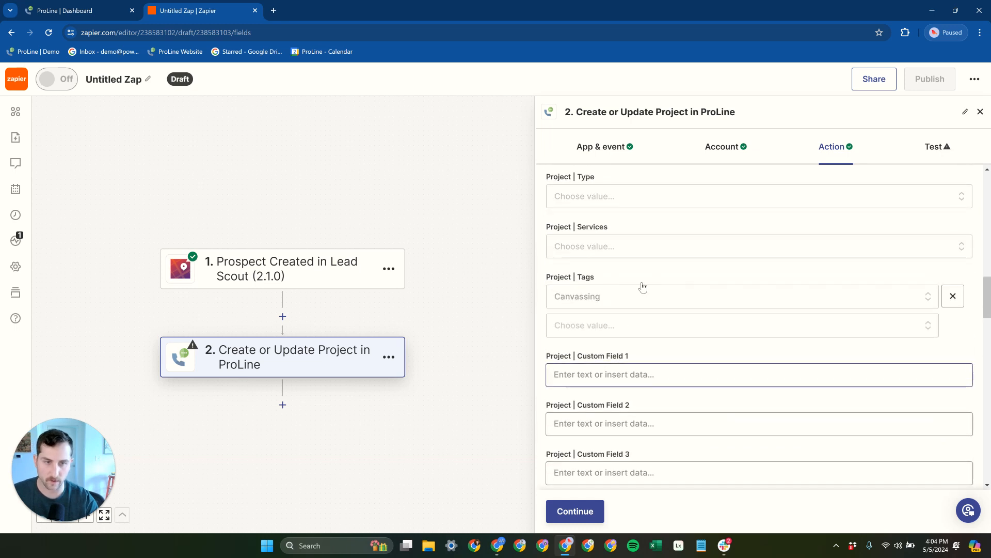
# Examine the remaining project and contact fields, and the Lead Scout data available for the project's Custom Field 1.
pyautogui.scroll(-10, 651, 317)
pyautogui.scroll(-5, 652, 356)
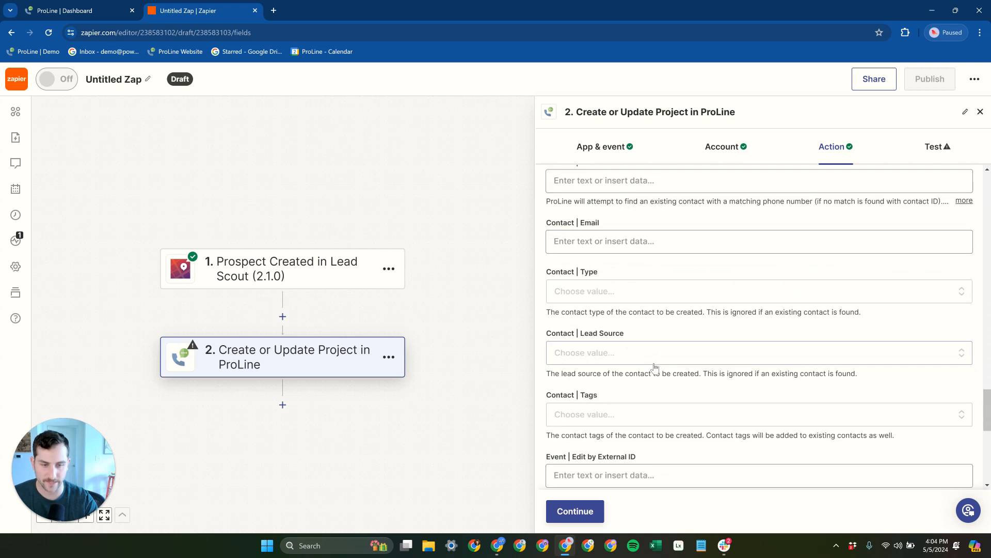
pyautogui.scroll(10, 609, 368)
pyautogui.scroll(5, 610, 368)
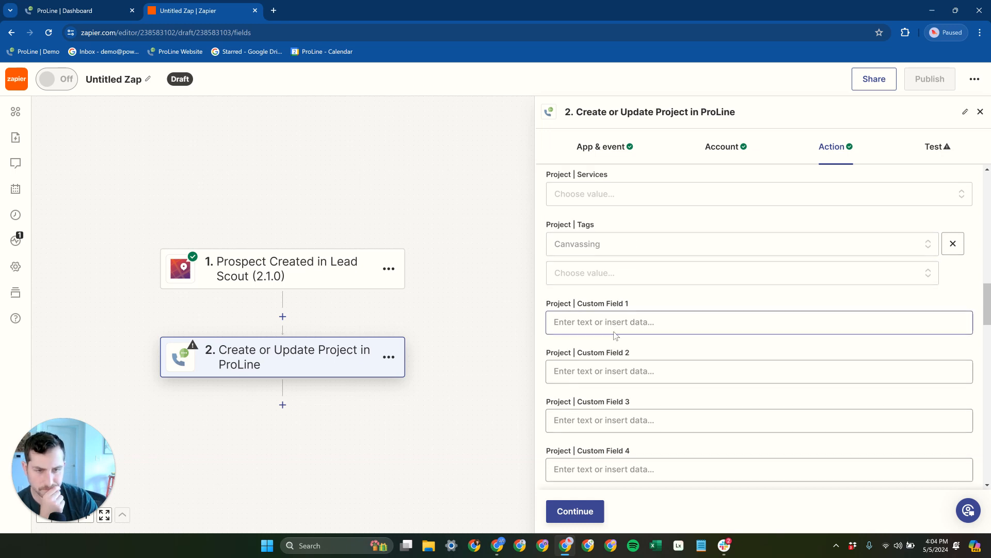
pyautogui.scroll(-2, 615, 330)
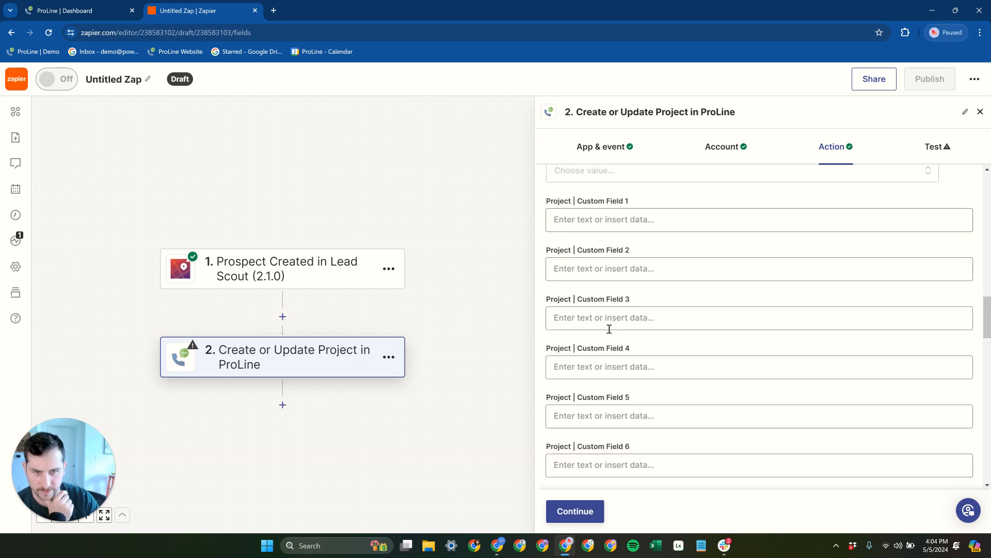
pyautogui.click(611, 221)
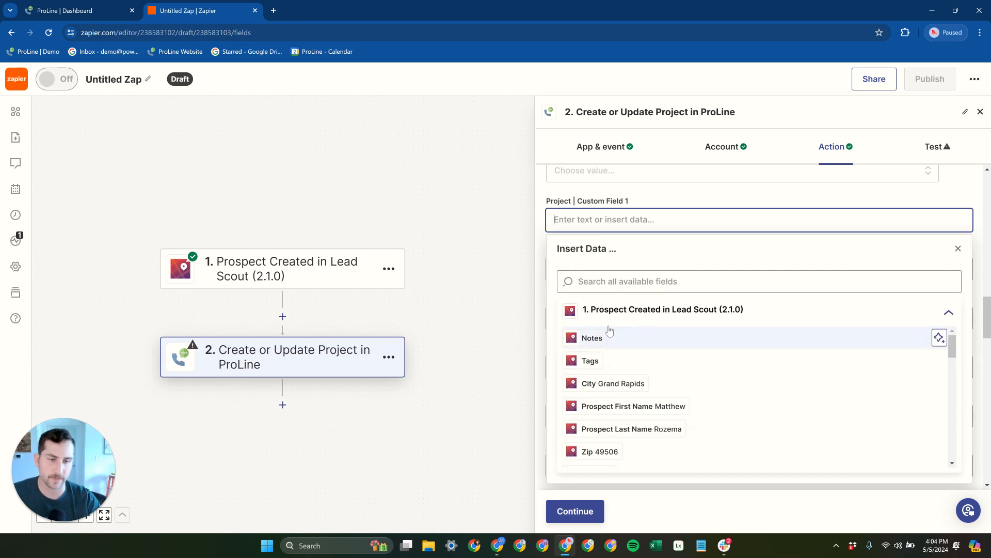
pyautogui.scroll(-5, 613, 358)
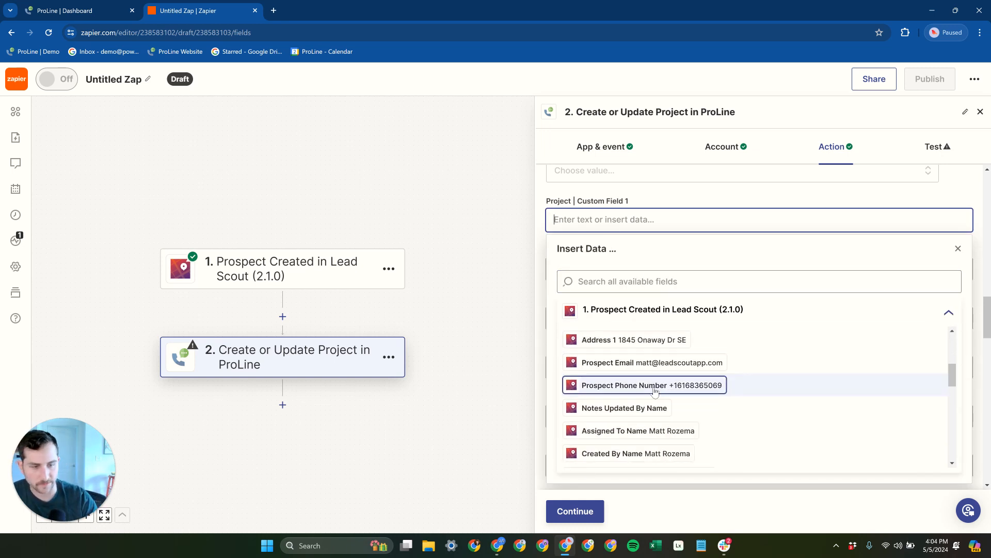
pyautogui.scroll(-3, 674, 393)
pyautogui.click(557, 204)
# Map the project's Notes to the Notes field from the Lead Scout prospect.
pyautogui.scroll(-5, 620, 284)
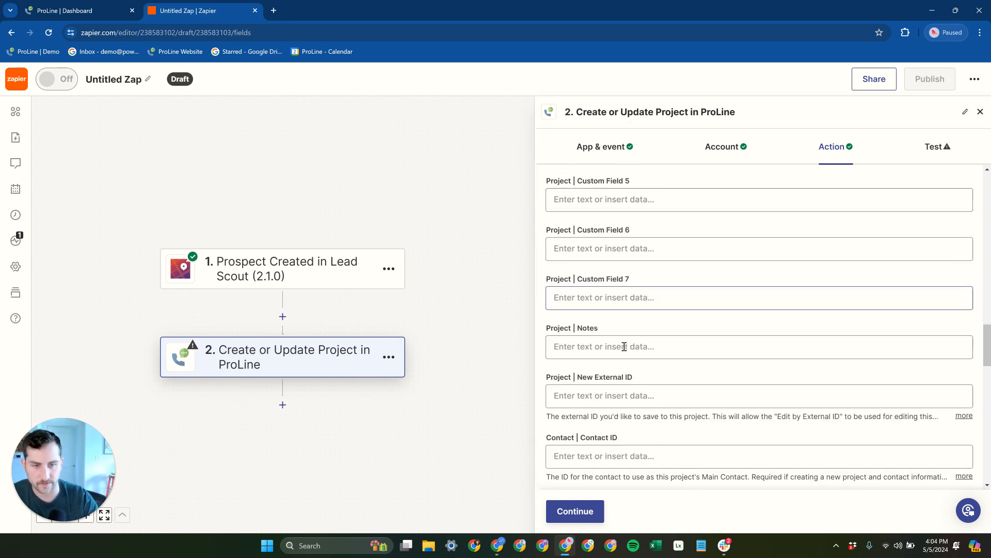
pyautogui.click(606, 297)
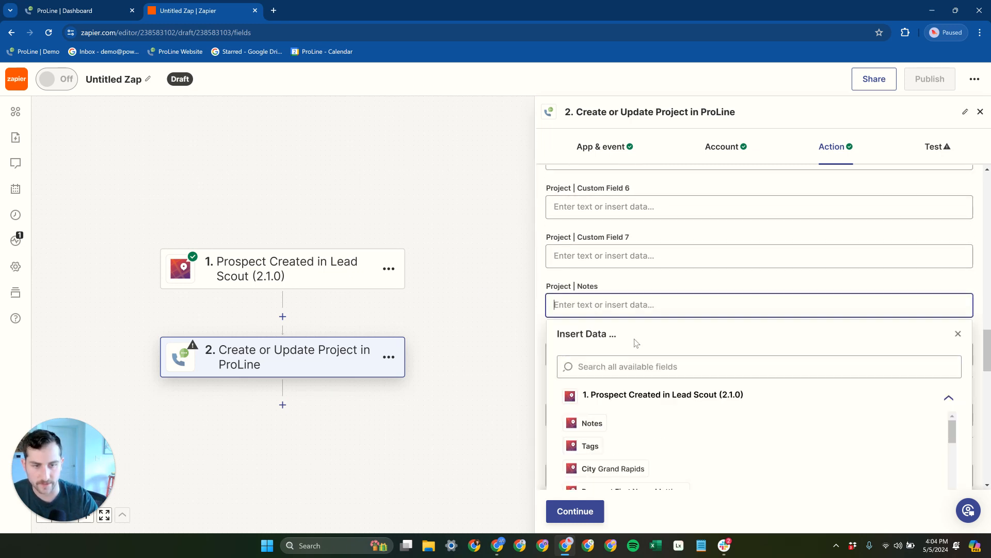
pyautogui.click(593, 423)
pyautogui.click(638, 279)
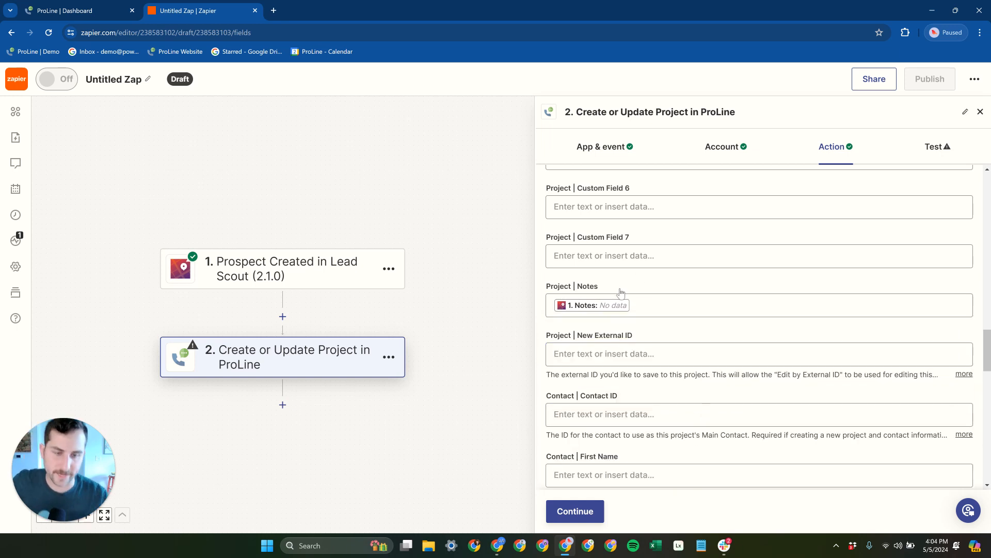
# Map the project's New External ID to the ID field from the Lead Scout prospect.
pyautogui.click(643, 353)
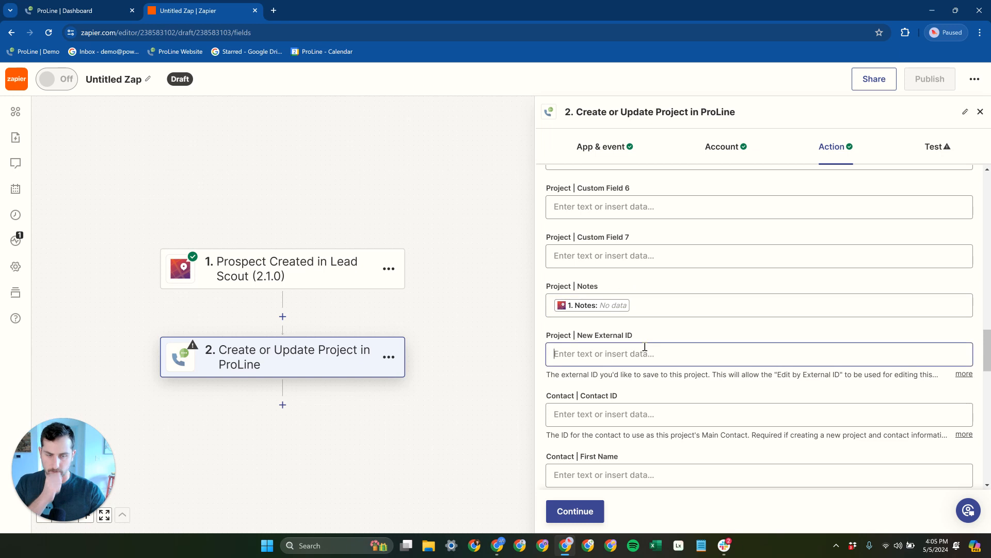
pyautogui.click(628, 412)
pyautogui.write('id')
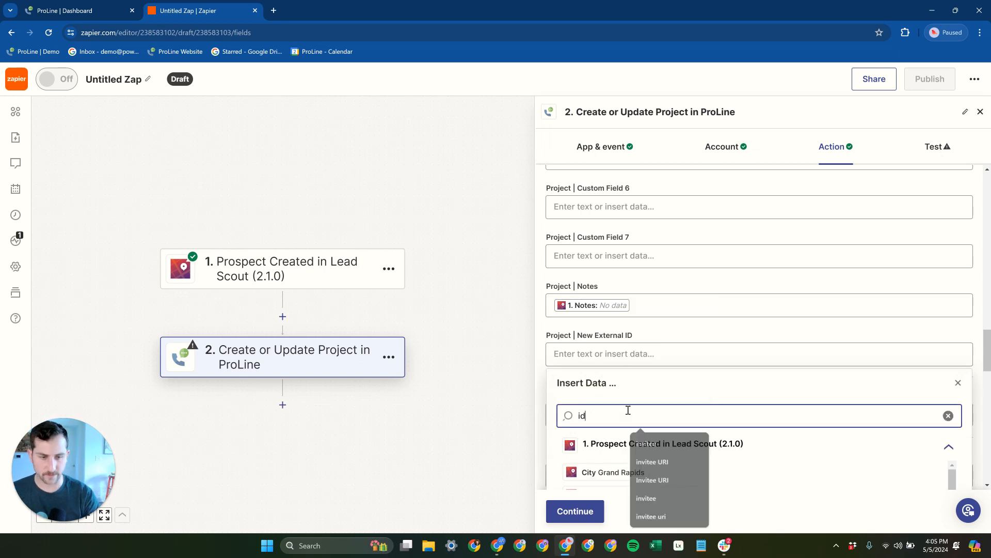
pyautogui.scroll(-2, 611, 391)
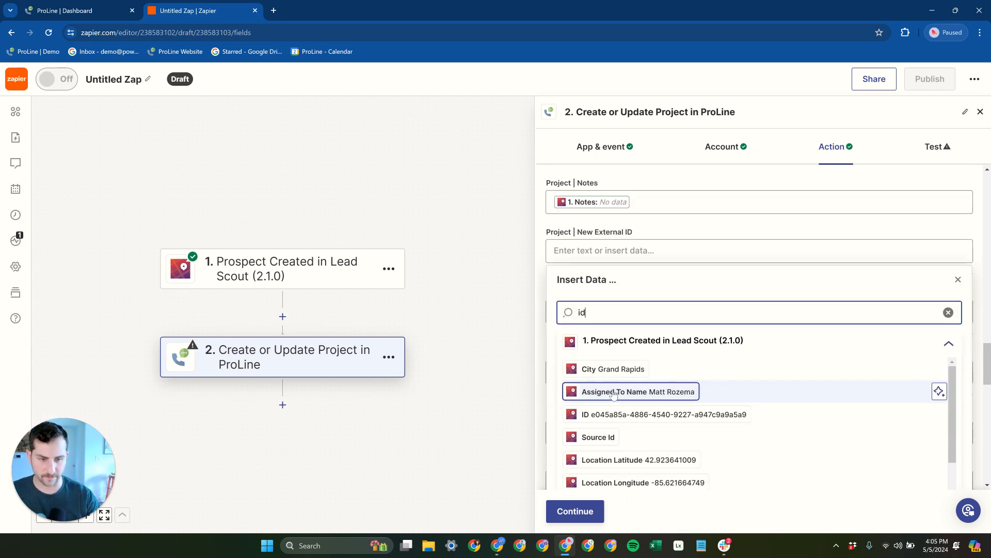
pyautogui.click(635, 416)
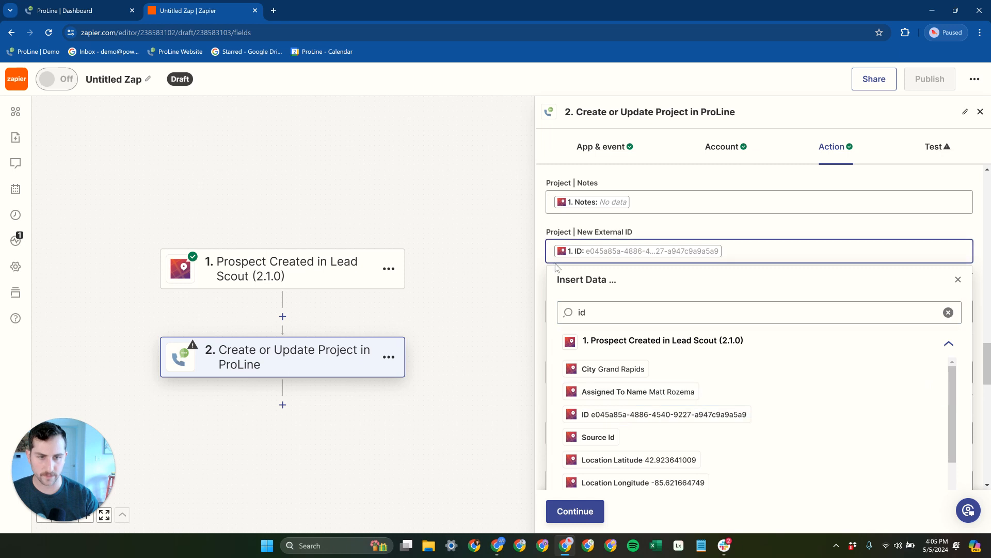
pyautogui.click(538, 262)
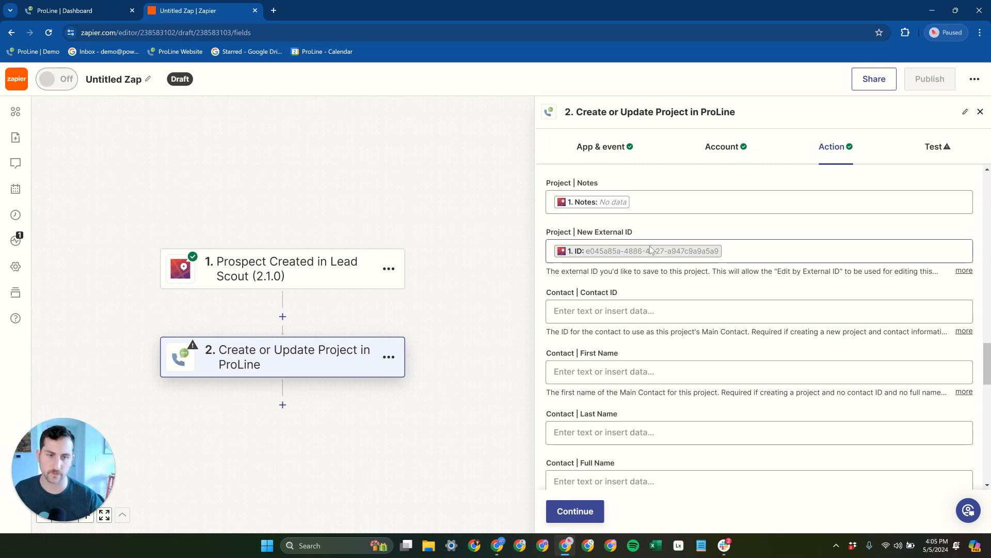
# Map the project's Edit by External ID to the Lead Scout prospect's ID field.
pyautogui.scroll(6, 989, 330)
pyautogui.moveTo(989, 331); pyautogui.dragTo(988, 199)
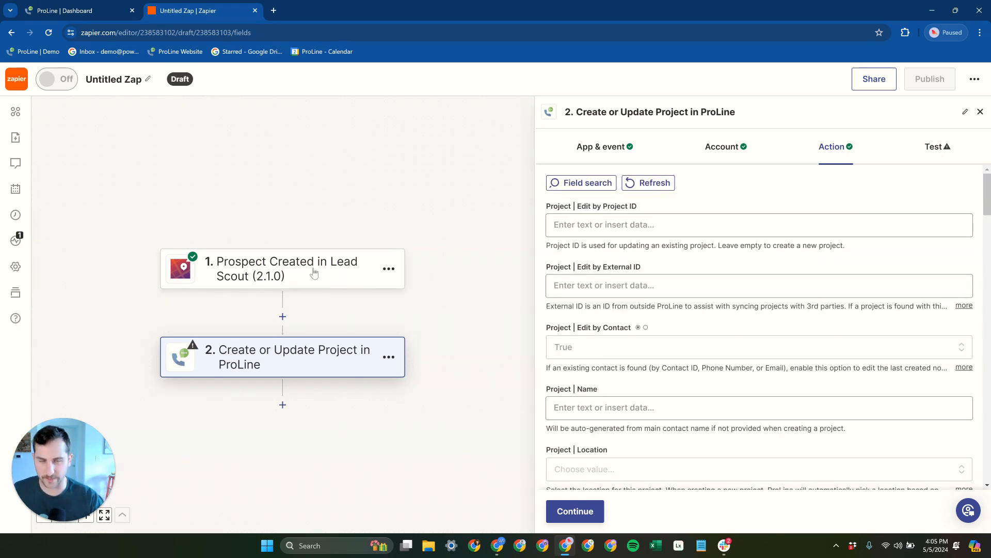
pyautogui.click(624, 225)
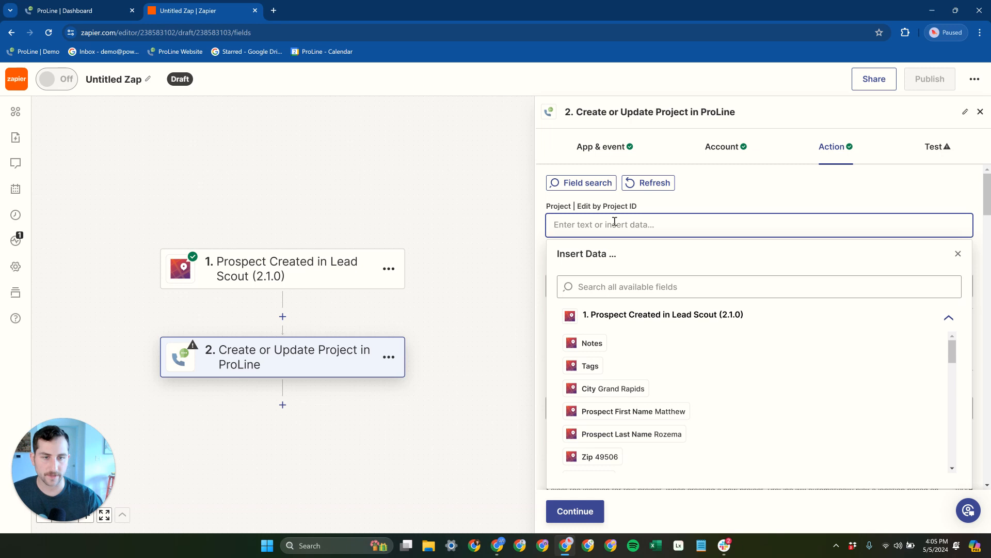
pyautogui.click(568, 206)
pyautogui.click(605, 284)
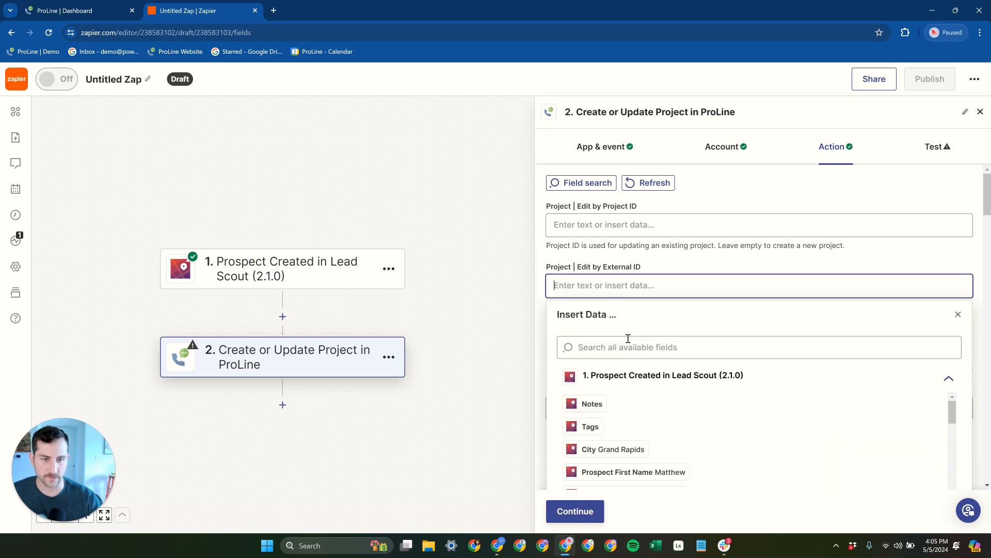
pyautogui.click(625, 351)
pyautogui.write('ID')
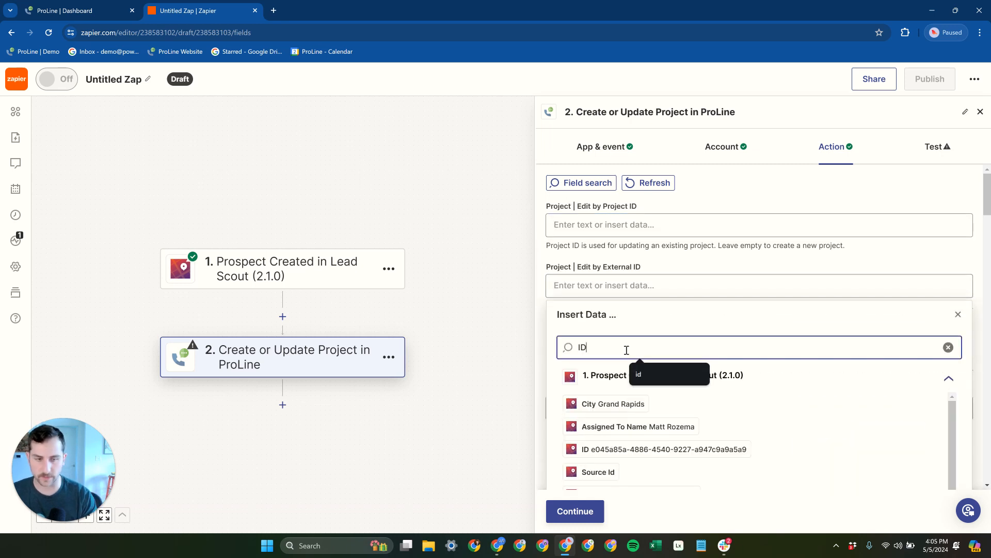
pyautogui.click(936, 448)
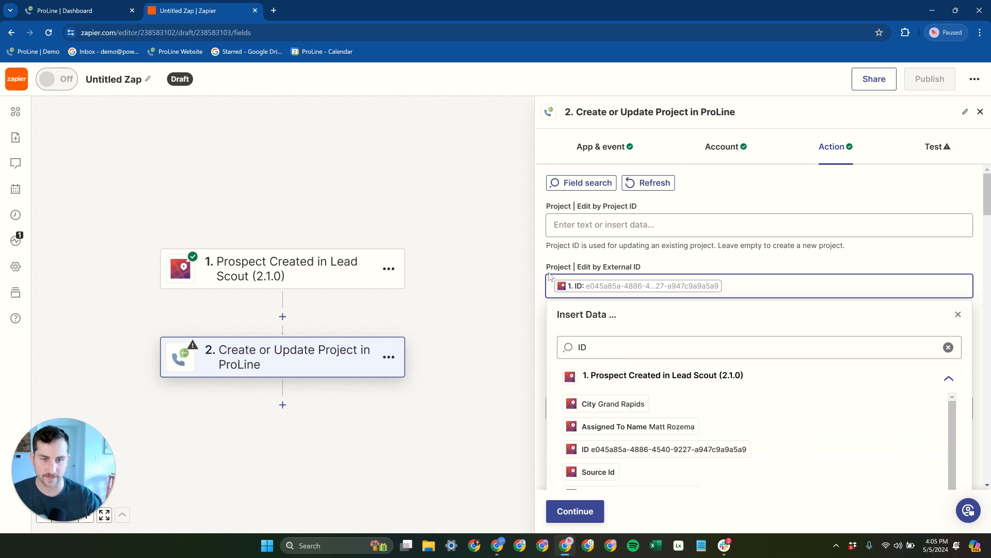
pyautogui.click(550, 276)
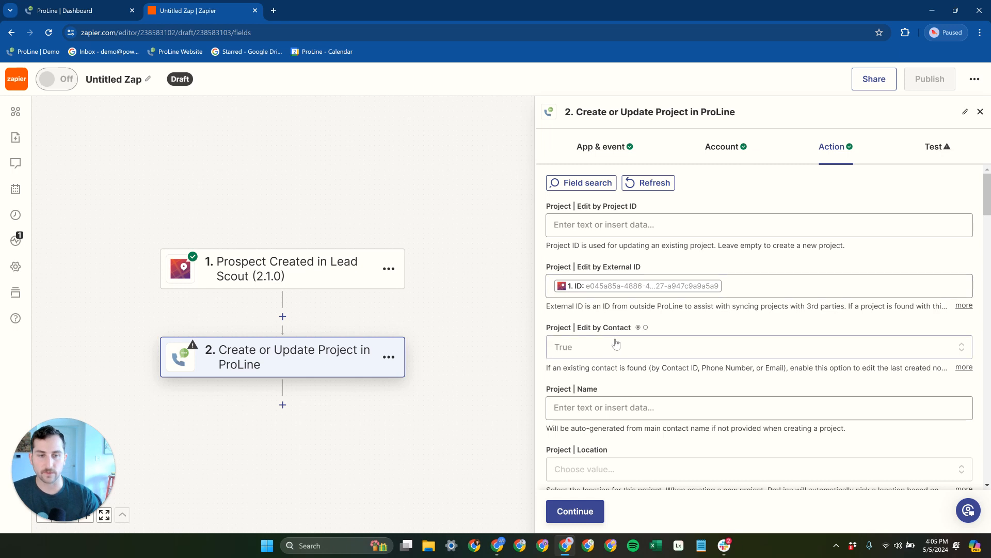
# Map the contact's First Name to the Prospect First Name field from Lead Scout.
pyautogui.scroll(-3, 640, 333)
pyautogui.scroll(3, 640, 334)
pyautogui.scroll(-8, 640, 330)
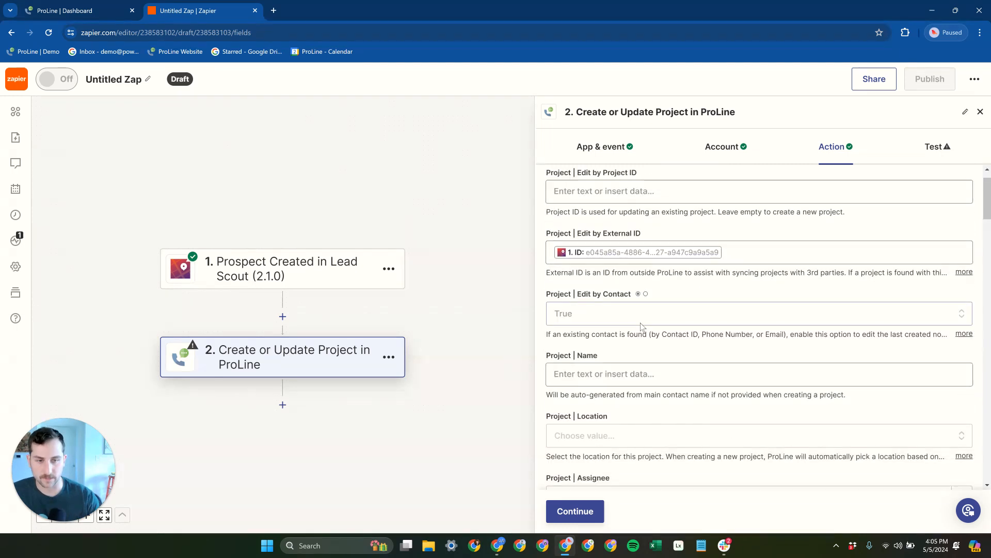
pyautogui.scroll(-10, 640, 351)
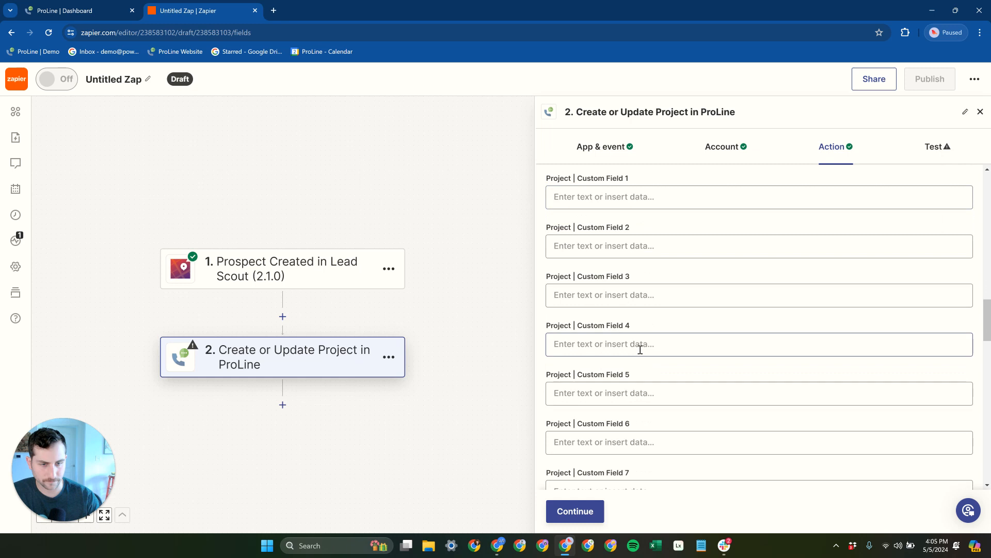
pyautogui.scroll(-4, 640, 350)
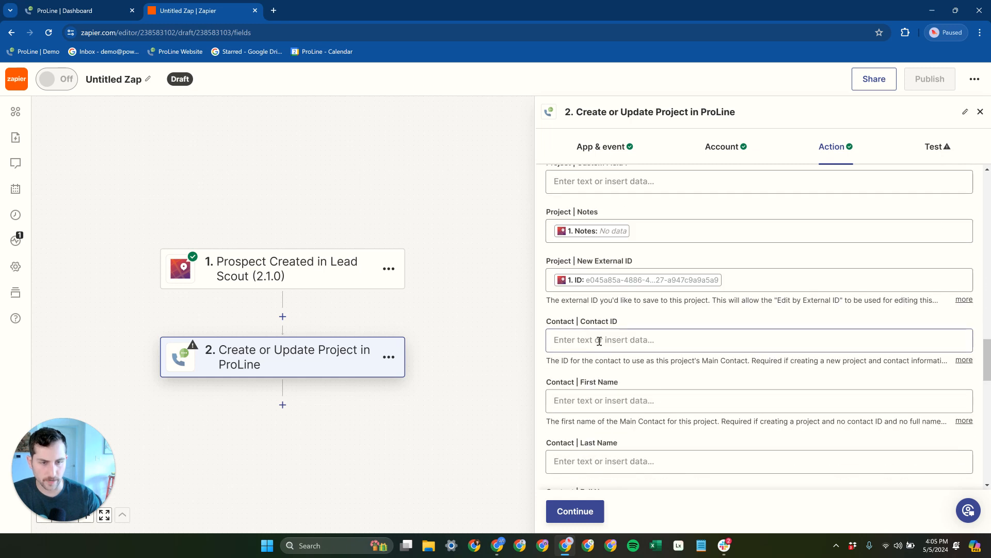
pyautogui.scroll(-2, 605, 325)
pyautogui.click(599, 297)
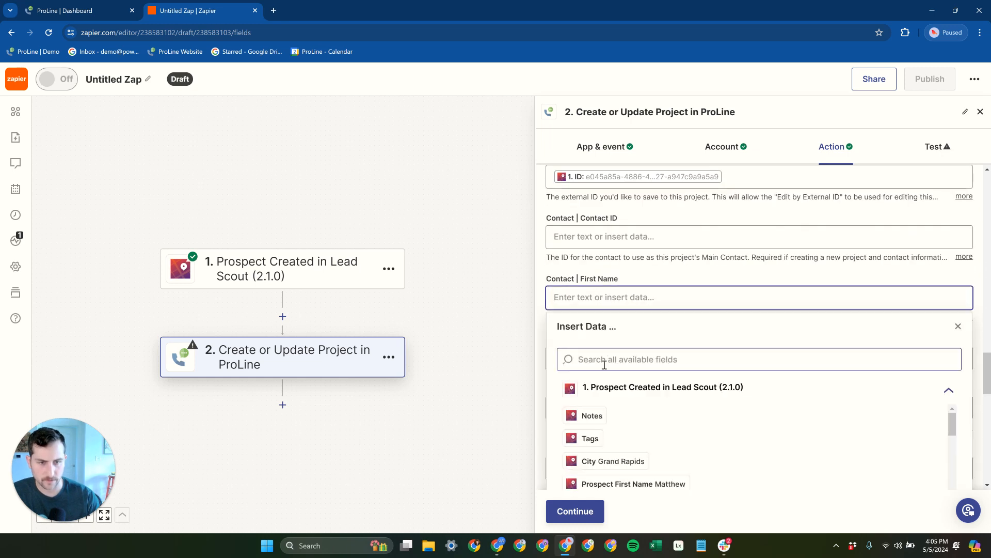
pyautogui.click(607, 360)
pyautogui.write('FIRST')
pyautogui.click(609, 415)
# Map the contact's Last Name to the Prospect Last Name field from Lead Scout.
pyautogui.click(604, 356)
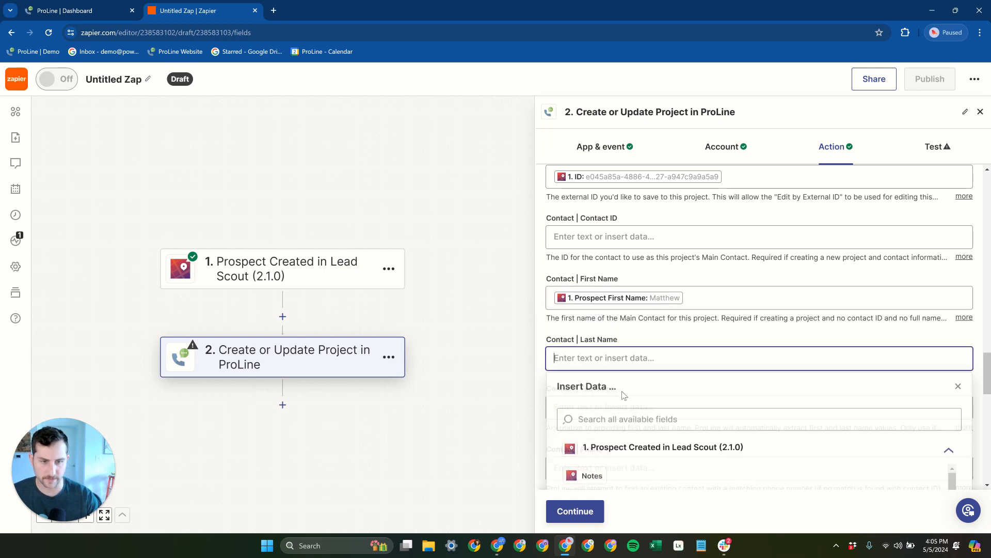
pyautogui.click(626, 416)
pyautogui.write('LAS')
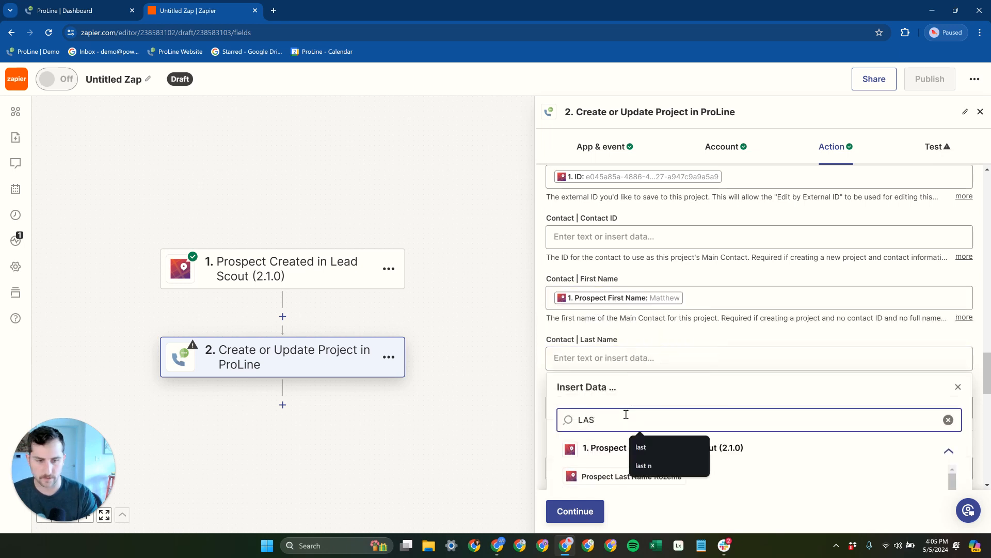
pyautogui.write('T NAME')
pyautogui.click(667, 476)
# Map the contact's Phone to the Prospect Phone Number field from Lead Scout.
pyautogui.scroll(-4, 660, 334)
pyautogui.click(642, 263)
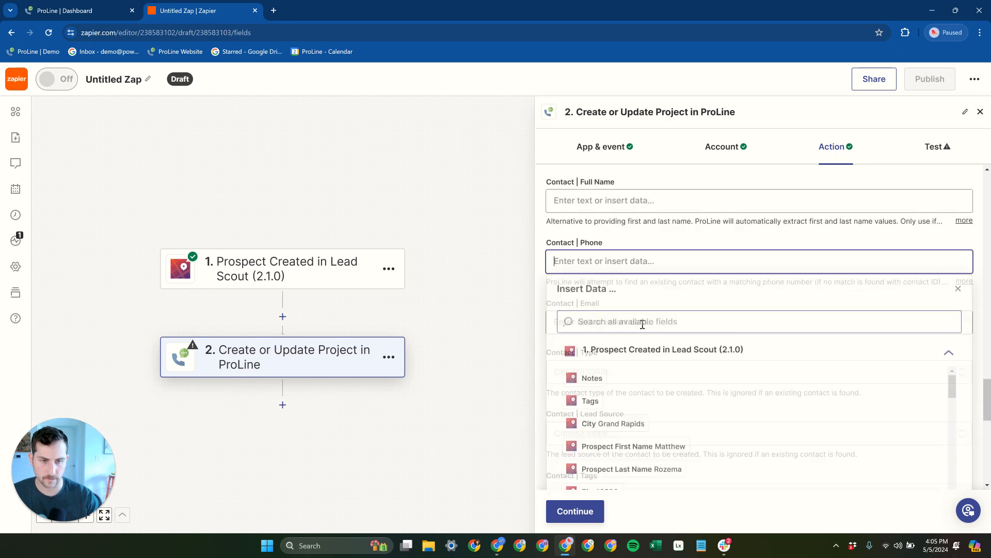
pyautogui.click(646, 321)
pyautogui.write('PHONE')
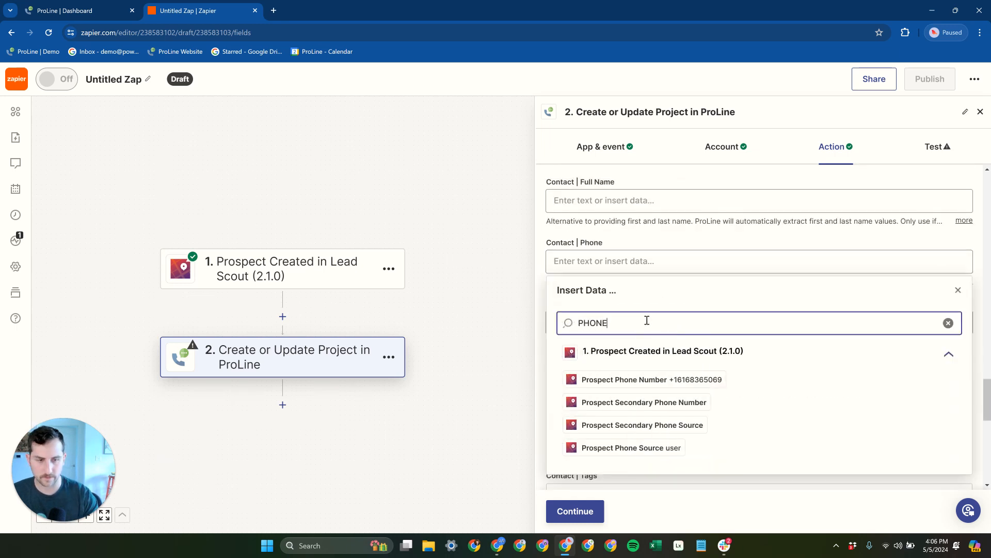
pyautogui.click(657, 379)
# Map the contact's Email to the Prospect Email field from Lead Scout.
pyautogui.click(624, 320)
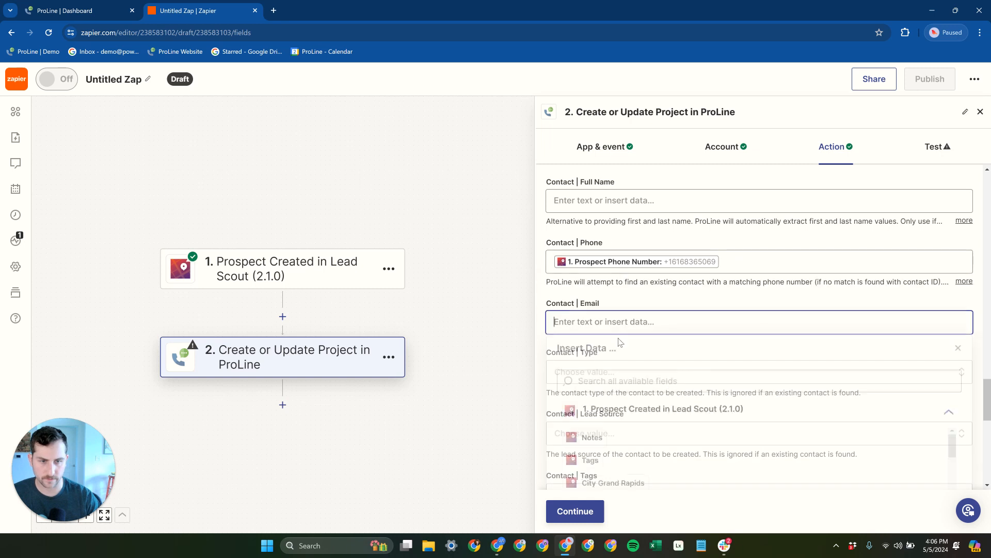
pyautogui.click(636, 380)
pyautogui.write('EMAIL')
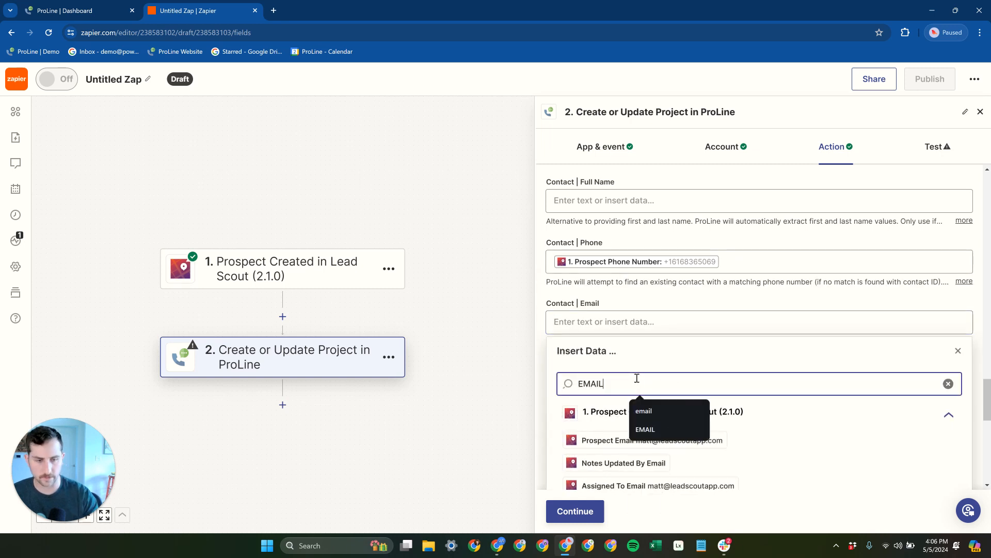
pyautogui.click(945, 440)
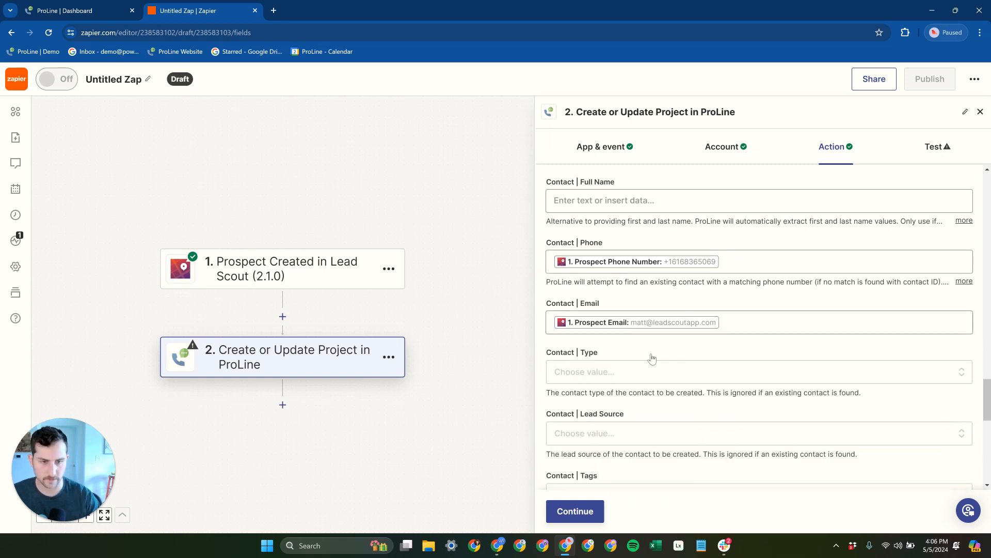
# Set the contact's Lead Source to Canvassing.
pyautogui.scroll(-2, 626, 336)
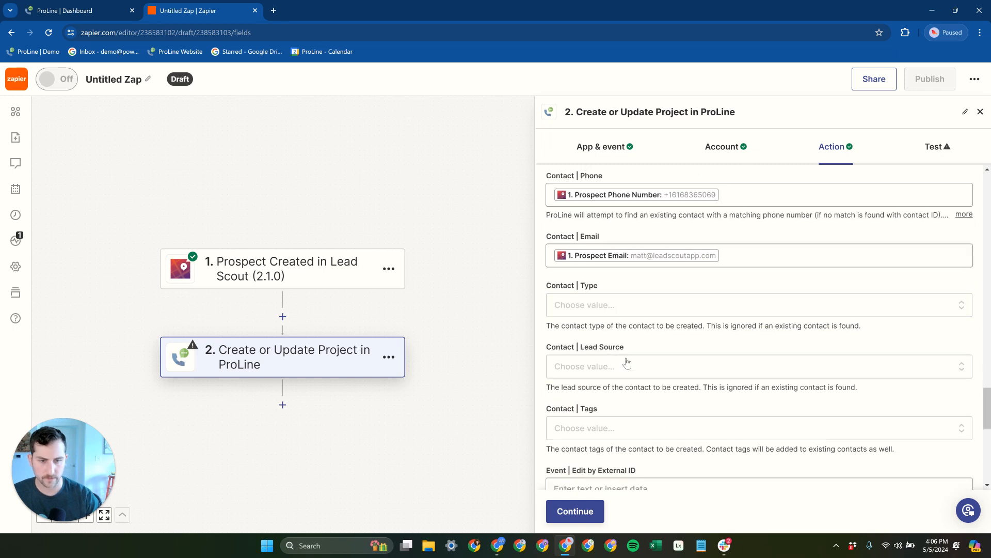
pyautogui.scroll(-2, 627, 364)
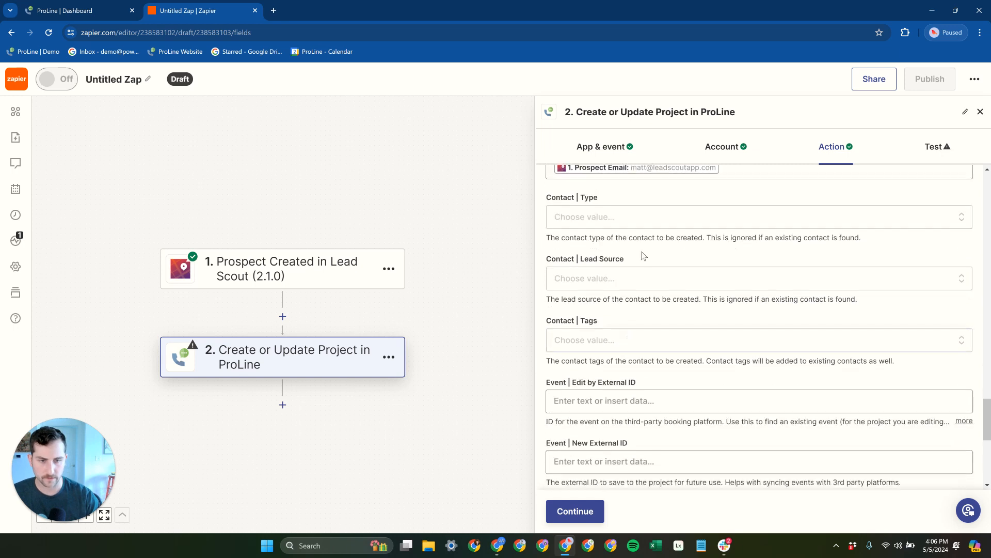
pyautogui.click(599, 284)
pyautogui.write('CANVASSING')
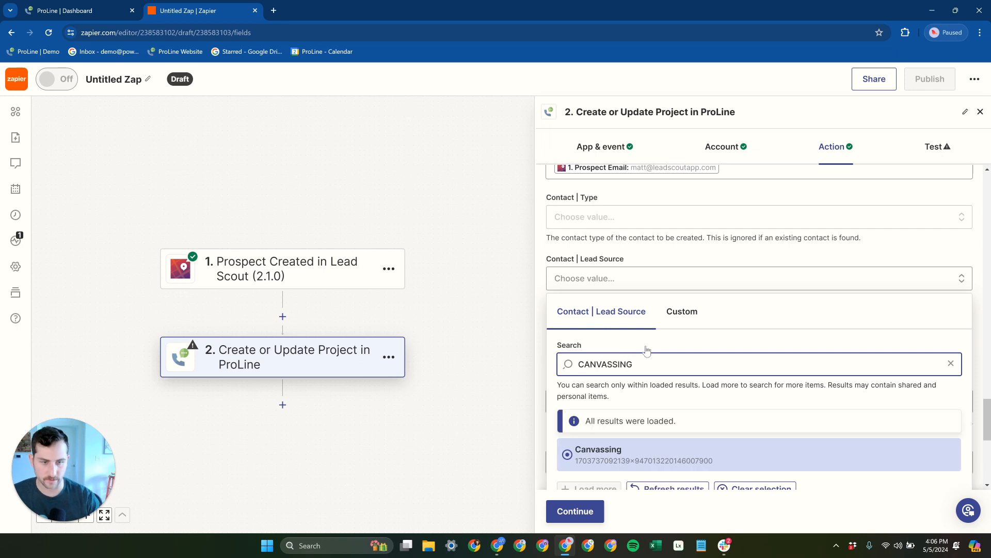
pyautogui.scroll(-2, 647, 350)
pyautogui.click(597, 361)
pyautogui.scroll(2, 634, 357)
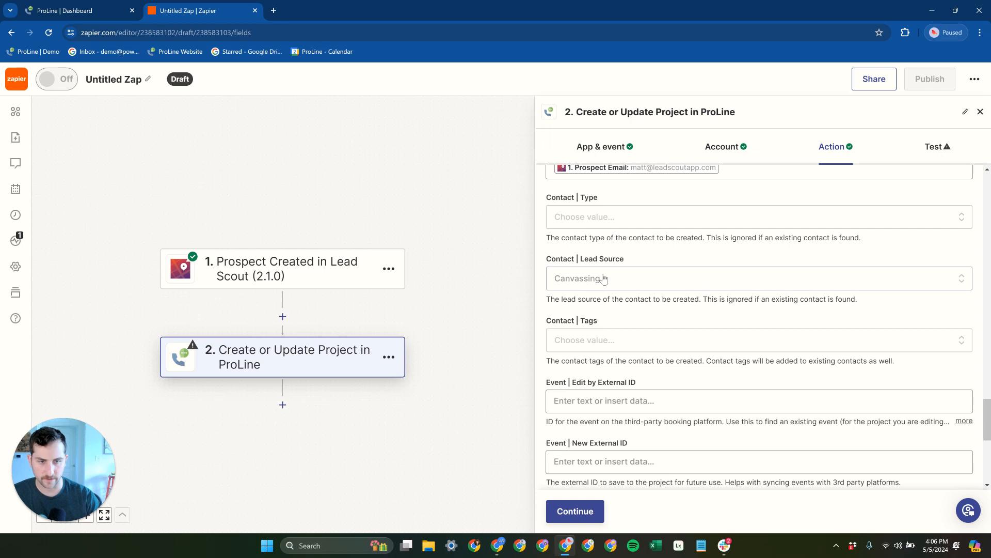
# Search the Lead Scout data for event and date fields that could supply the event's Start Date.
pyautogui.scroll(-1, 619, 340)
pyautogui.scroll(-5, 619, 340)
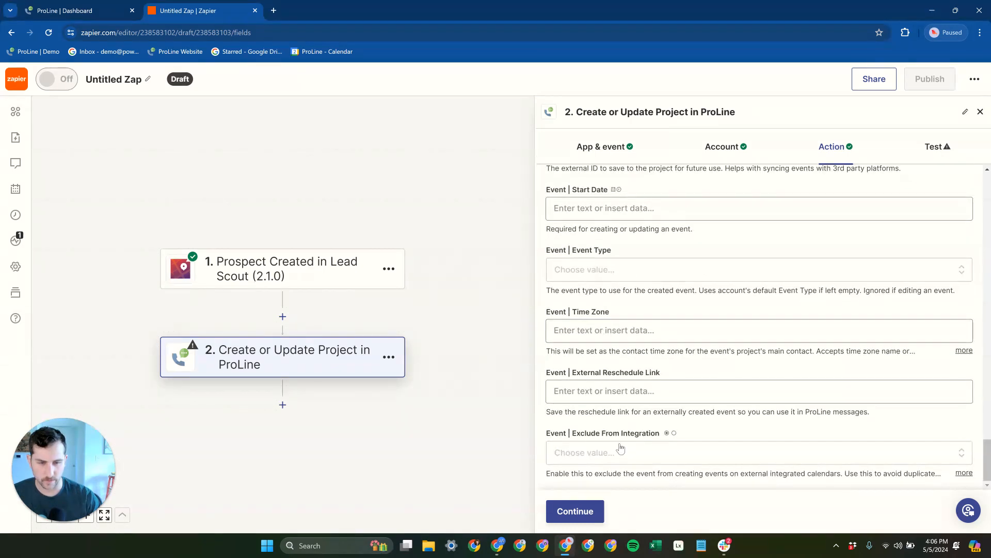
pyautogui.scroll(5, 620, 448)
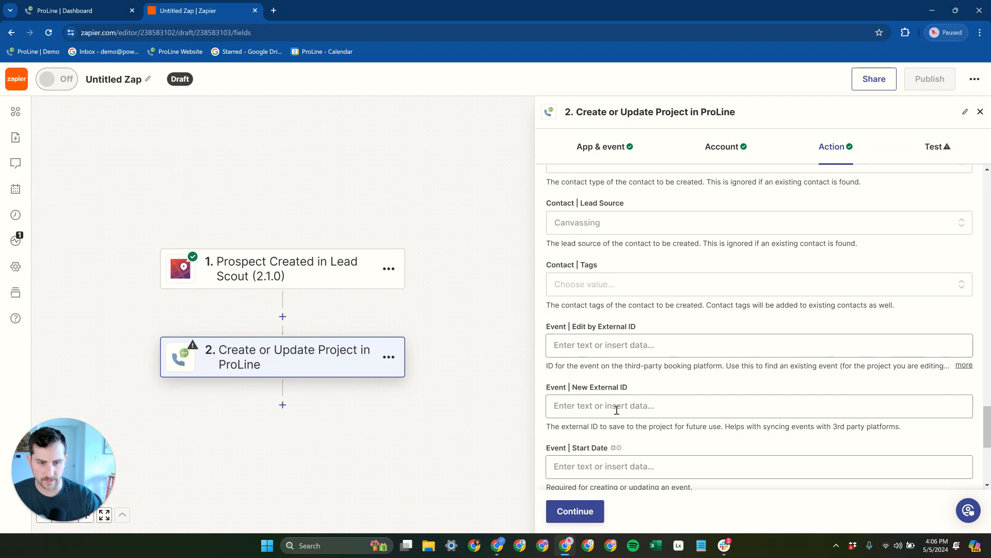
pyautogui.scroll(-2, 623, 430)
pyautogui.click(606, 363)
pyautogui.click(620, 425)
pyautogui.write('EVENT')
pyautogui.moveTo(617, 426); pyautogui.dragTo(563, 431)
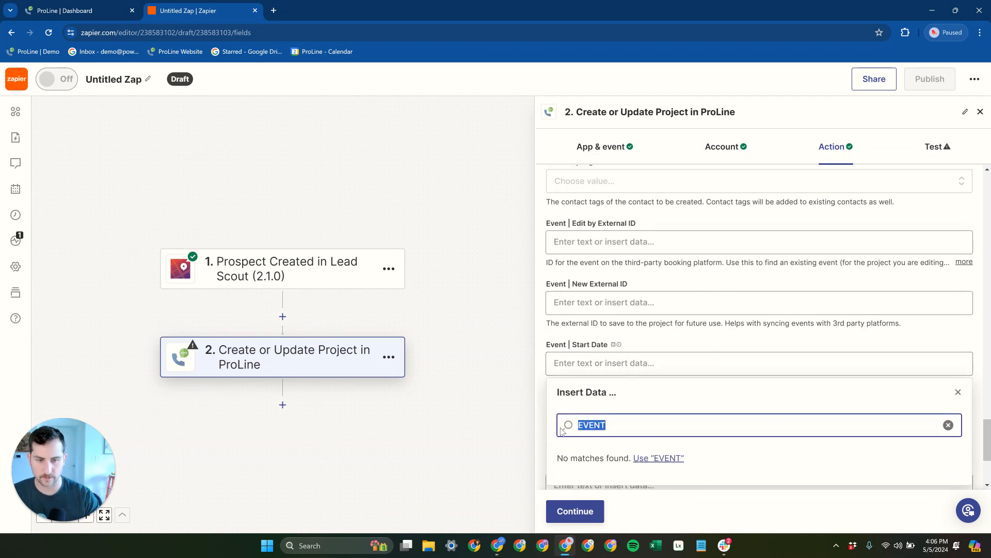
pyautogui.write('DATE')
pyautogui.scroll(-2, 578, 419)
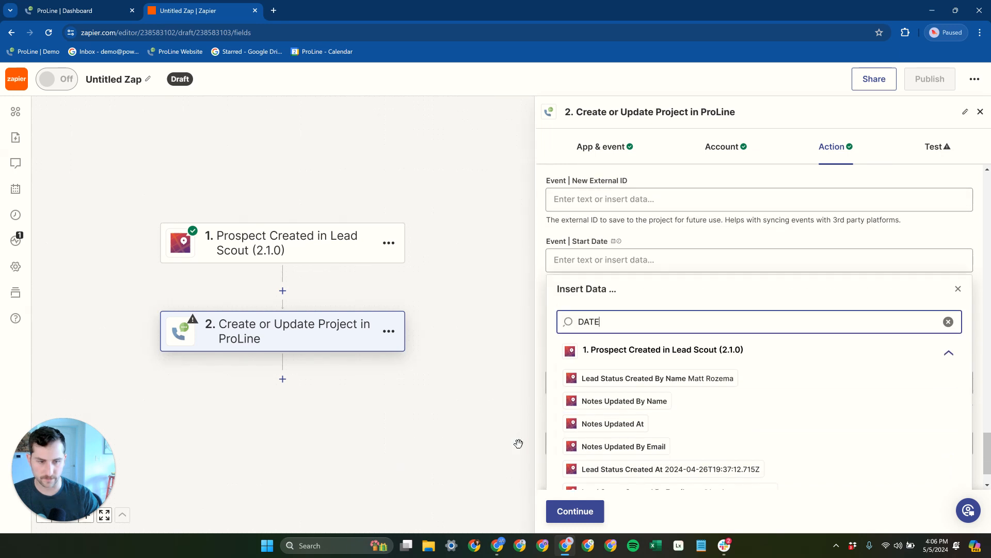
pyautogui.scroll(-1, 563, 421)
pyautogui.scroll(2, 563, 421)
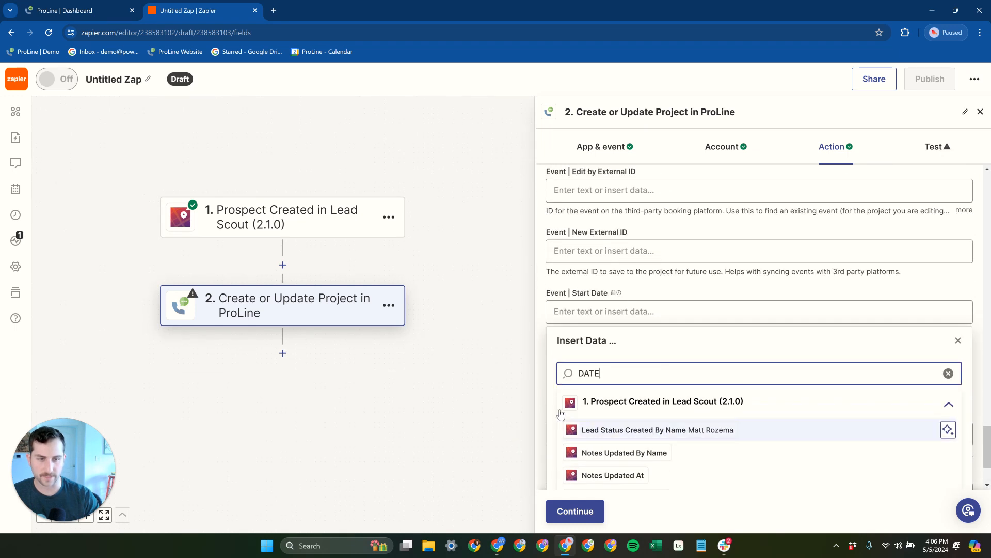
pyautogui.click(608, 294)
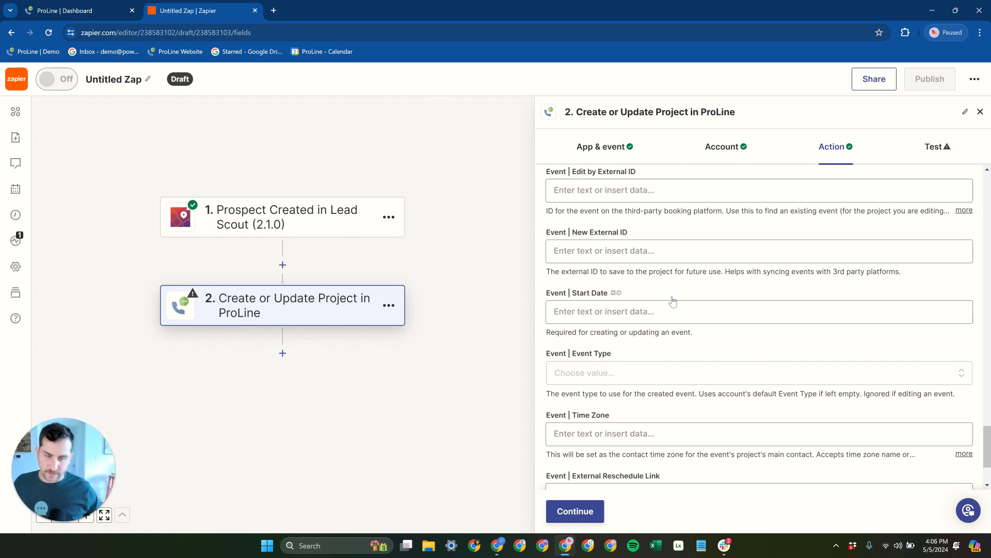
# Review the event fields and the contact and project mappings of the ProLine action.
pyautogui.scroll(1, 611, 253)
pyautogui.scroll(-3, 620, 279)
pyautogui.scroll(8, 640, 320)
pyautogui.scroll(-10, 653, 346)
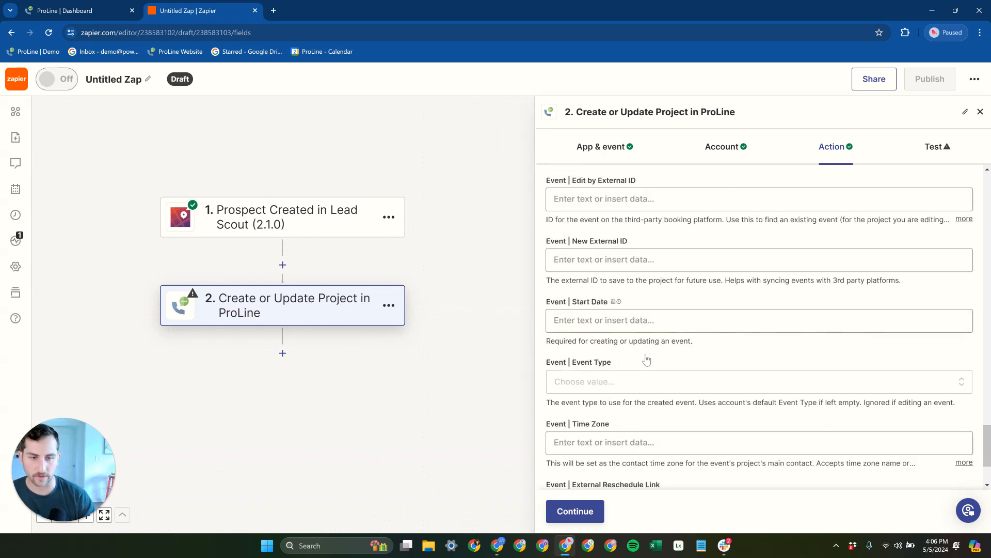
pyautogui.scroll(10, 661, 223)
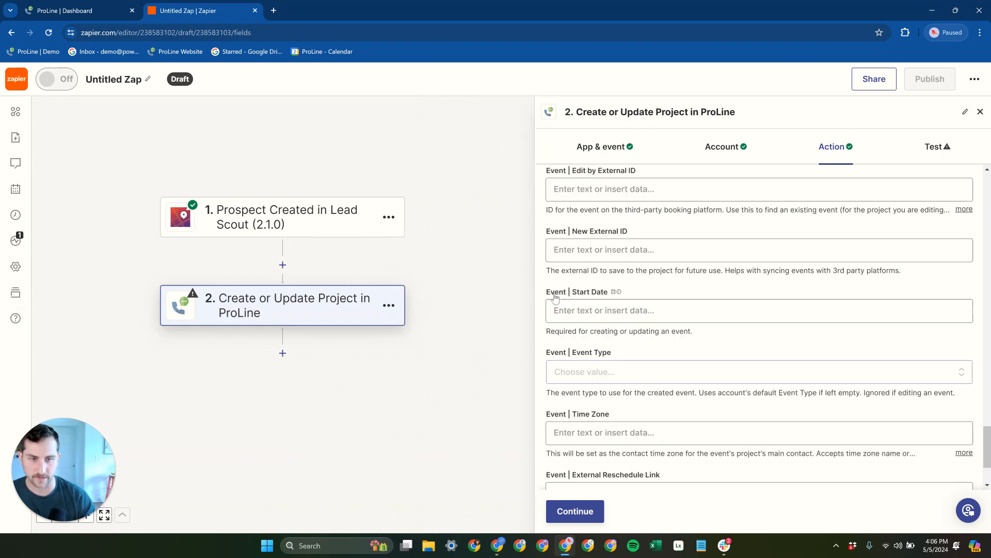
pyautogui.scroll(15, 585, 274)
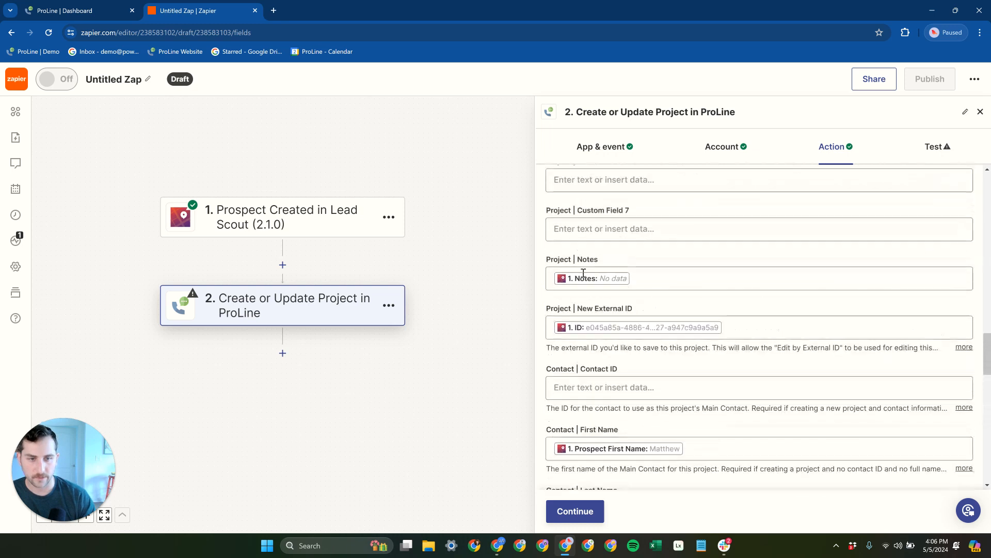
# Finish the ProLine action's field setup and test it by sending the sample prospect to ProLine as a project.
pyautogui.scroll(3, 587, 274)
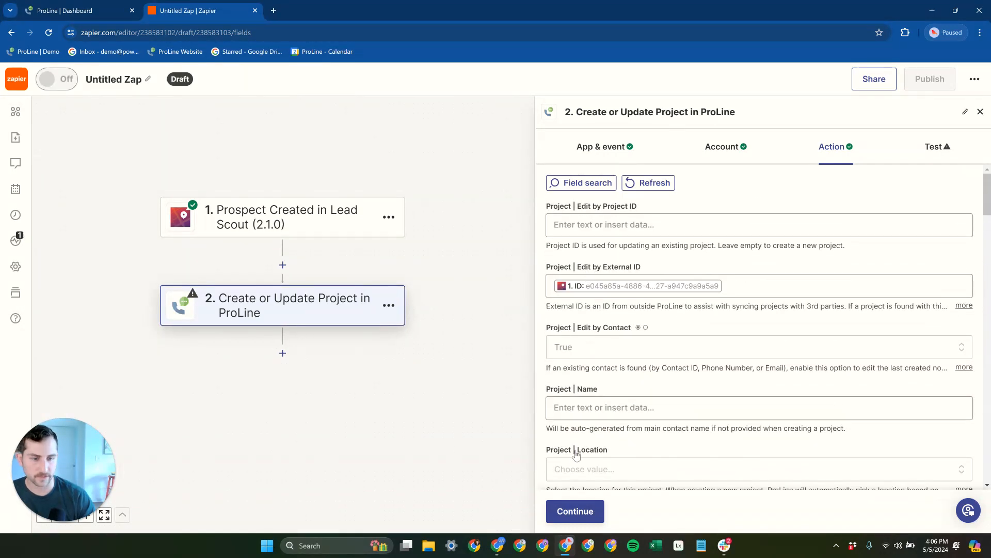
pyautogui.click(593, 511)
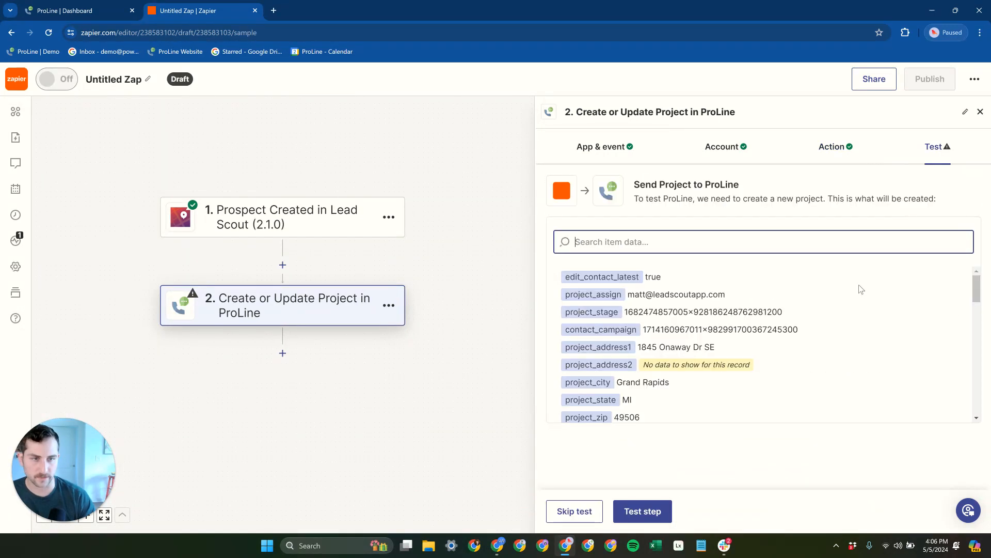
pyautogui.click(646, 514)
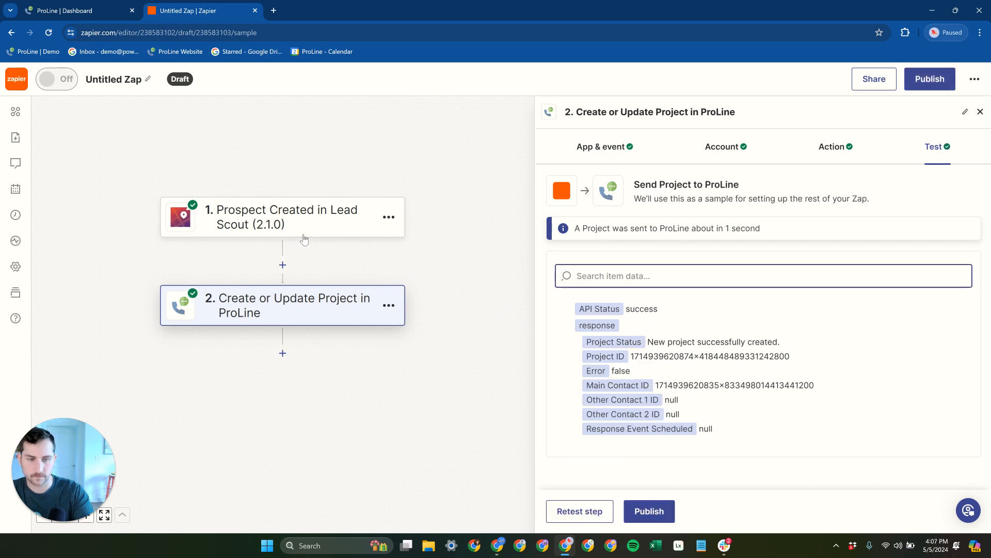
# Switch to ProLine and check the campaigns of the new project at the head of the New Leads stage.
pyautogui.click(80, 4)
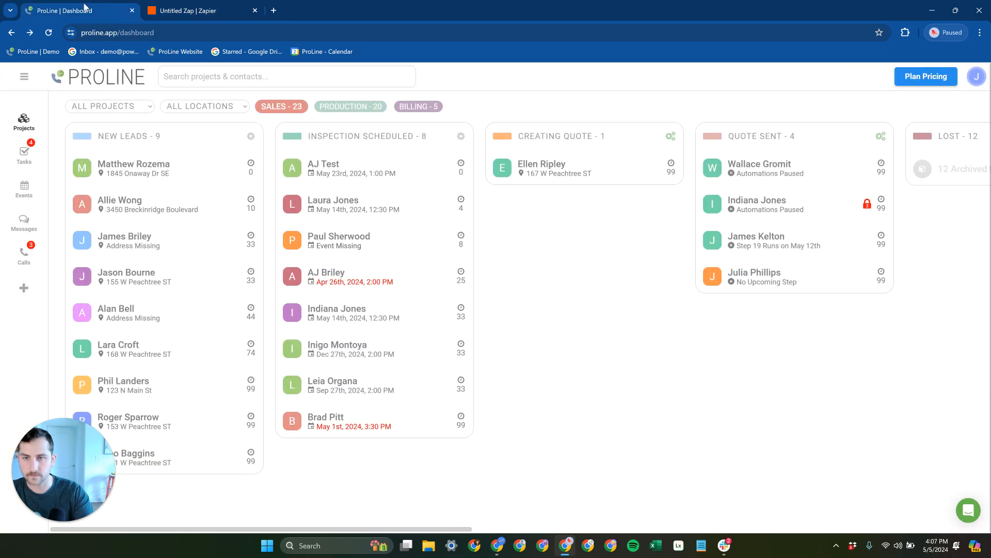
pyautogui.click(175, 174)
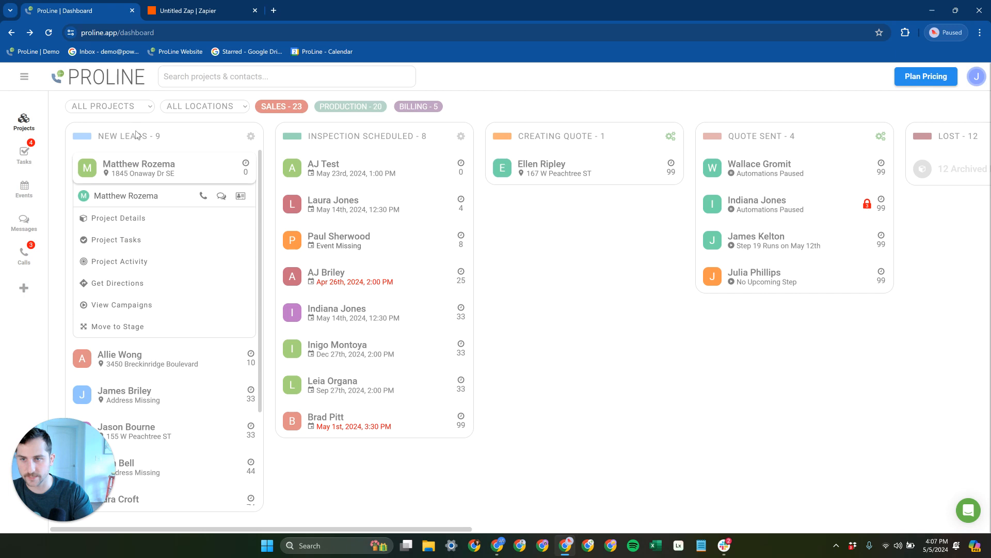
pyautogui.click(133, 305)
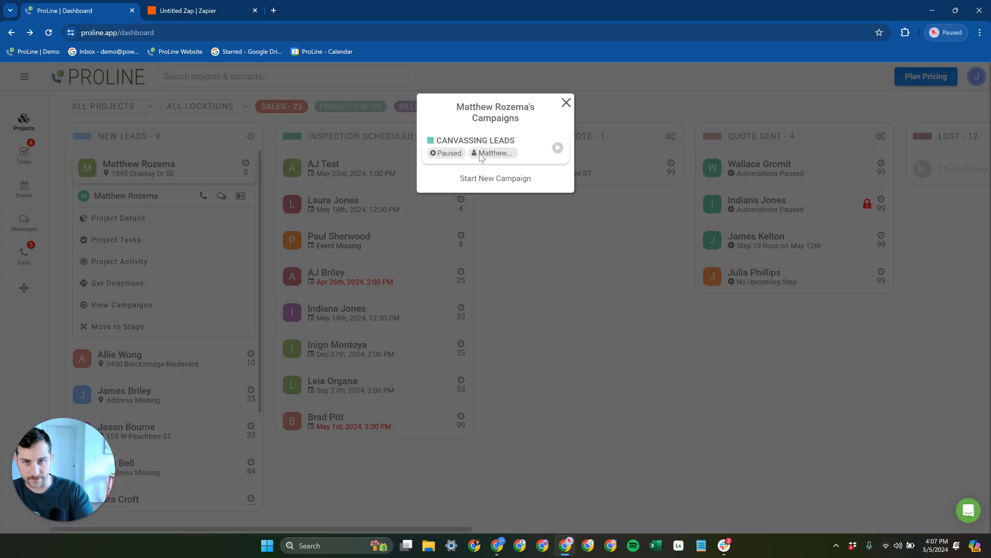
pyautogui.click(565, 104)
# Review the new project's details, including its stage, assignee, main contact, tags, address and notes.
pyautogui.click(168, 217)
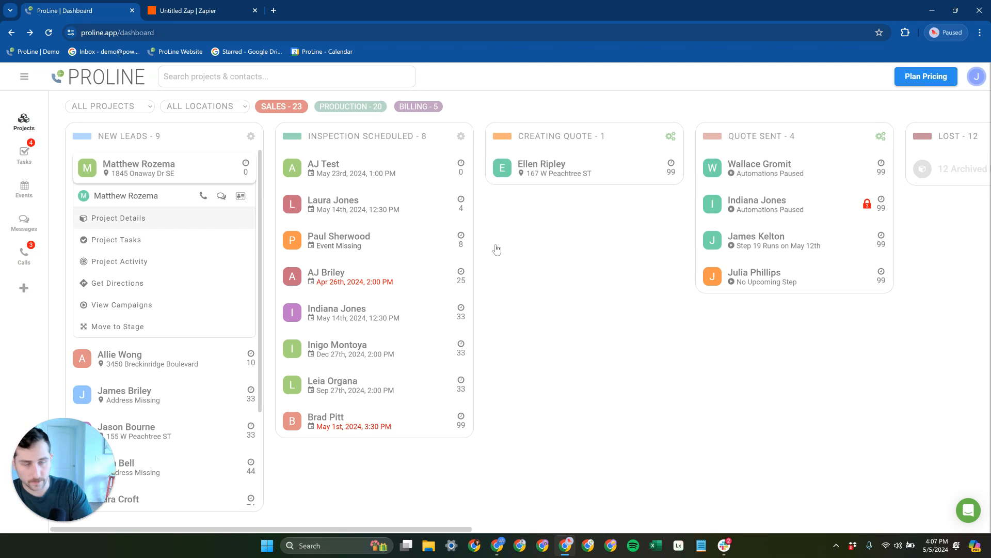
pyautogui.scroll(-1, 933, 347)
pyautogui.scroll(-2, 932, 347)
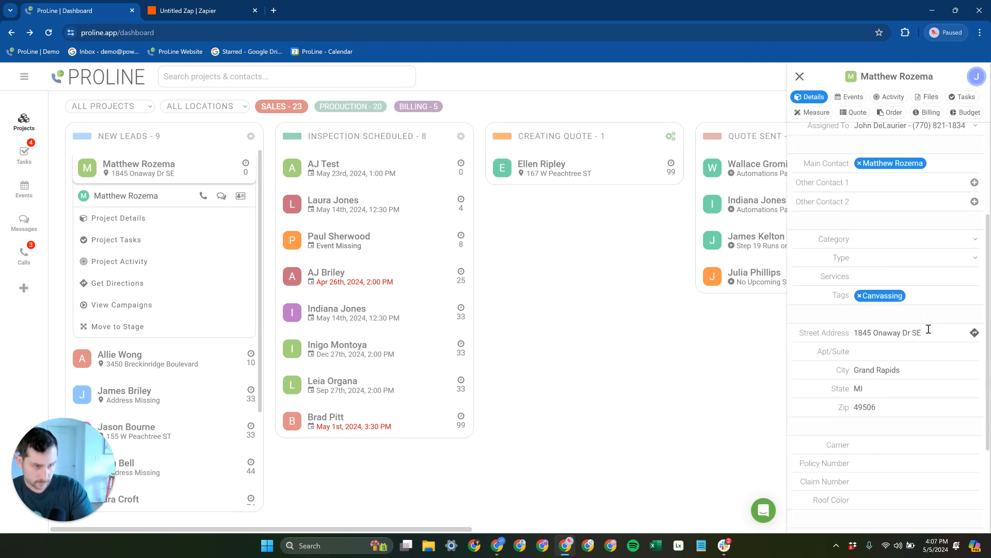
pyautogui.scroll(3, 929, 330)
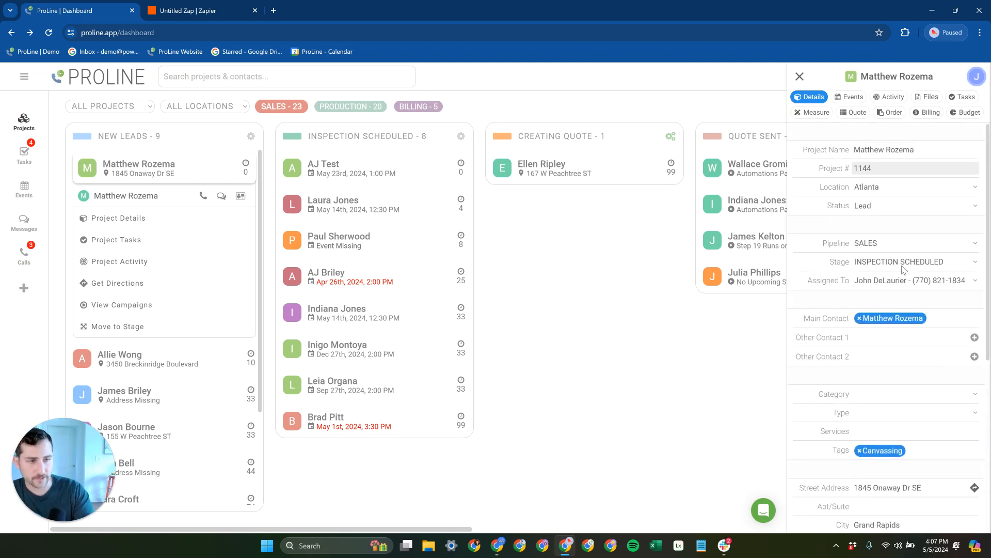
pyautogui.scroll(-4, 904, 270)
pyautogui.scroll(-2, 889, 274)
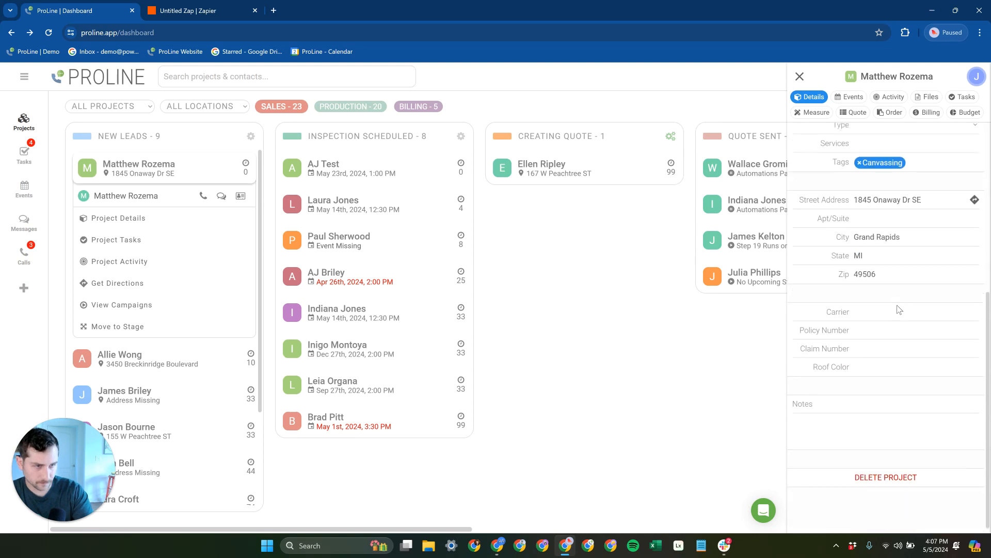
pyautogui.scroll(5, 879, 271)
pyautogui.scroll(-5, 883, 310)
pyautogui.scroll(6, 884, 272)
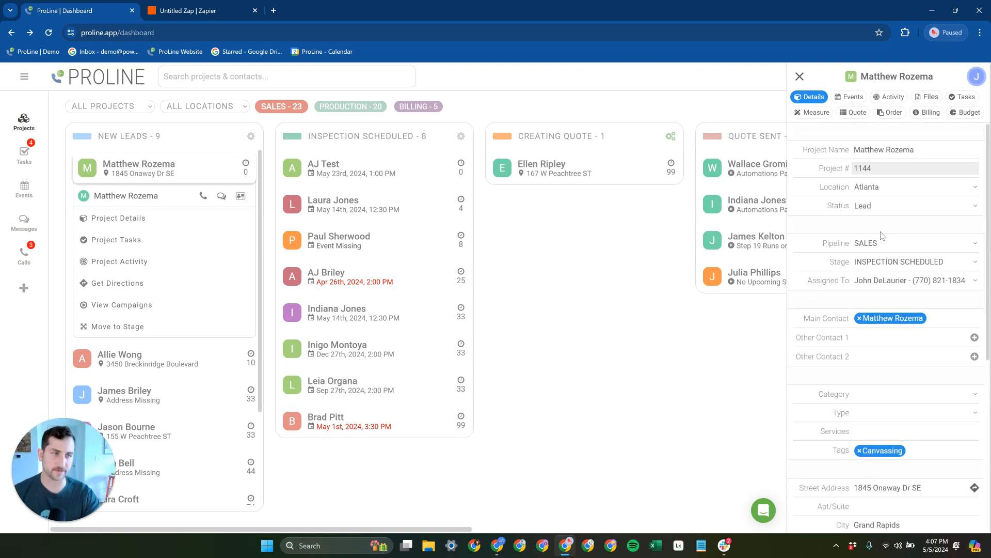
pyautogui.click(800, 76)
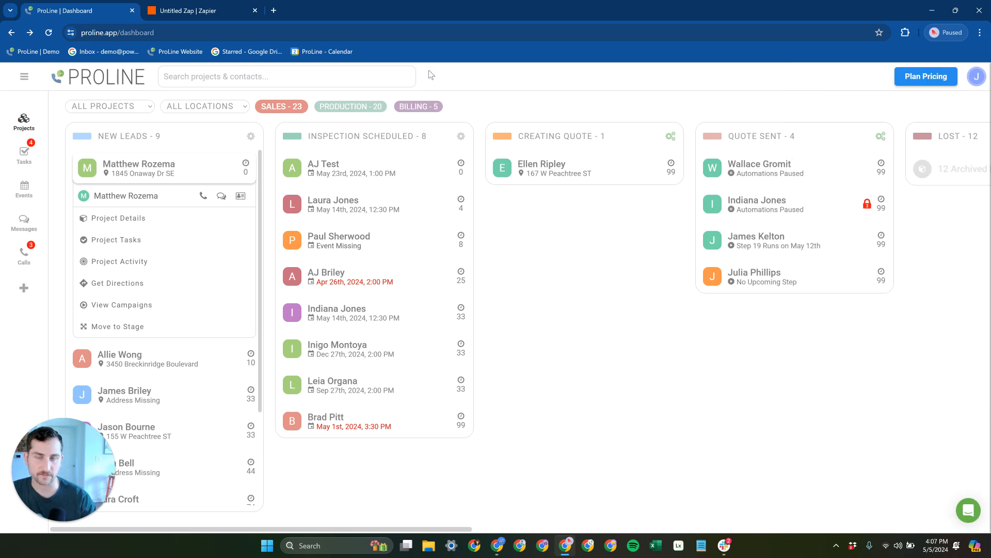
# Switch back to Zapier and leave the unpublished Lead Scout to ProLine Zap, discarding the draft.
pyautogui.click(192, 6)
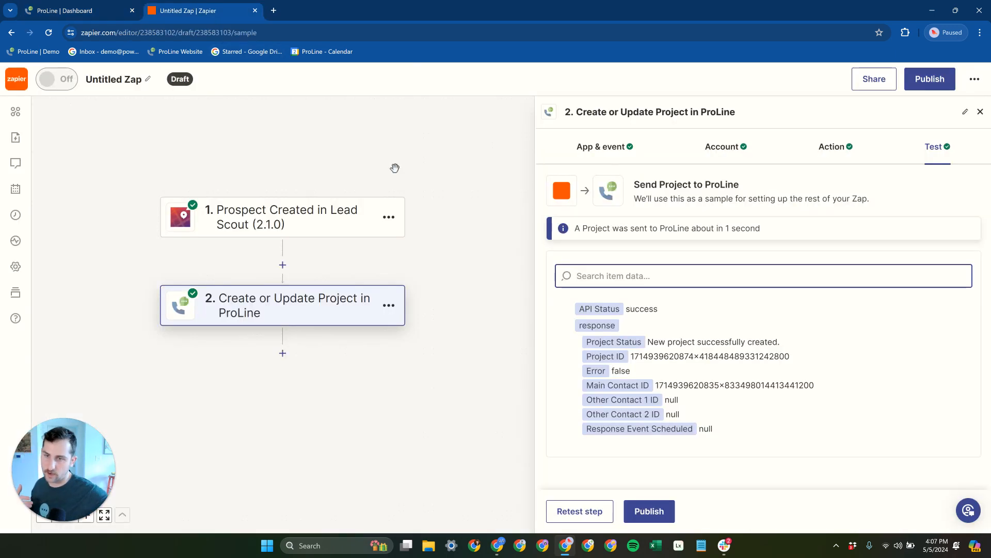
pyautogui.click(16, 78)
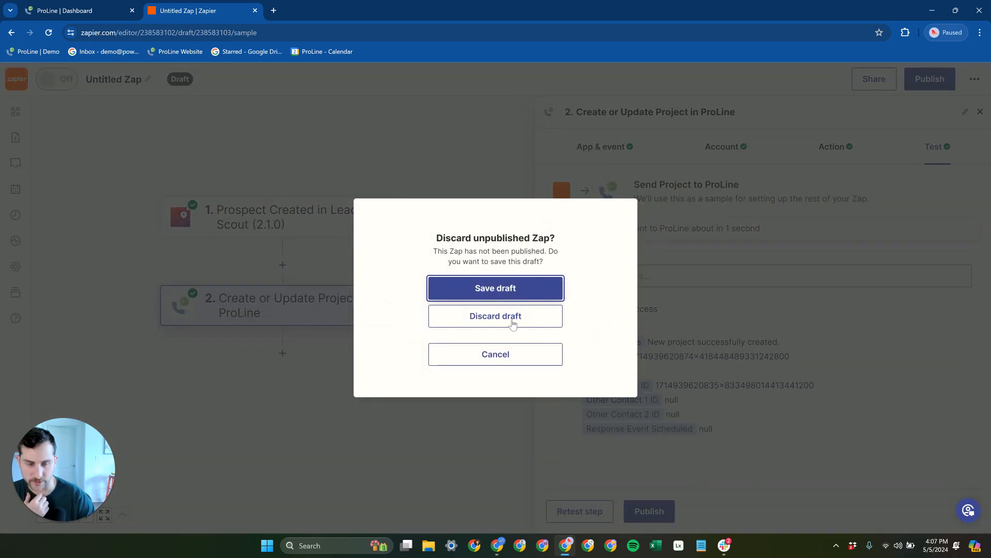
pyautogui.click(514, 351)
pyautogui.click(17, 78)
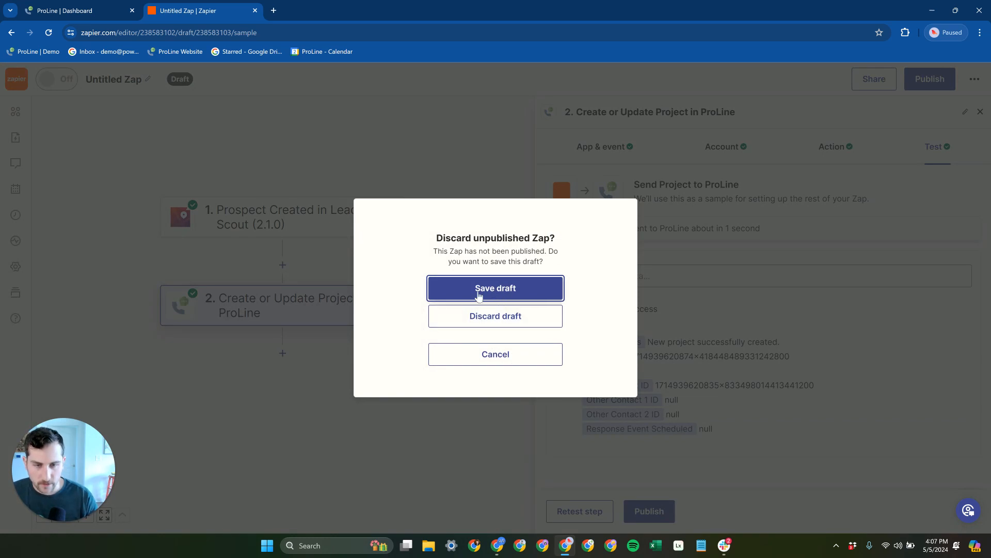
pyautogui.click(497, 315)
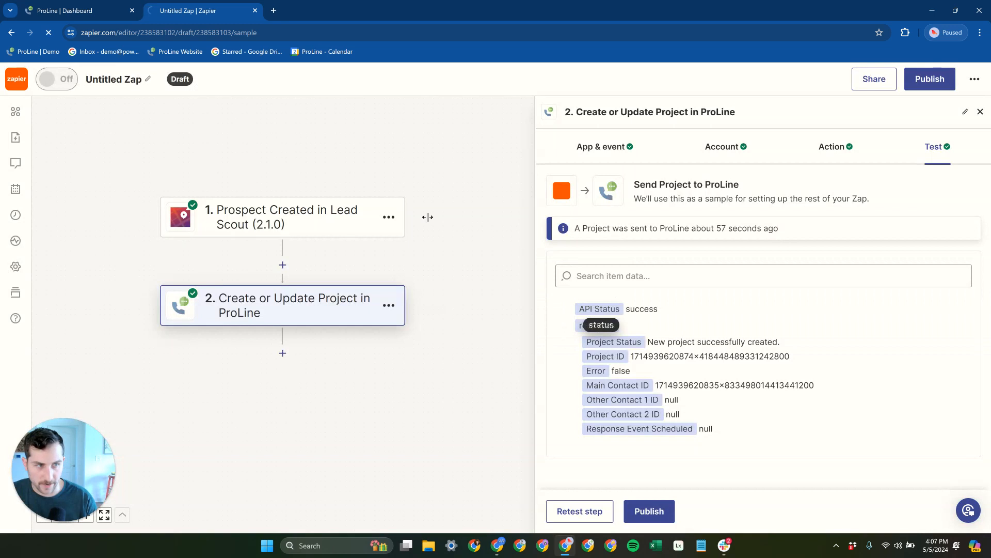
# Create a new Zap in the Testing folder with ProLine as the trigger app.
pyautogui.click(918, 184)
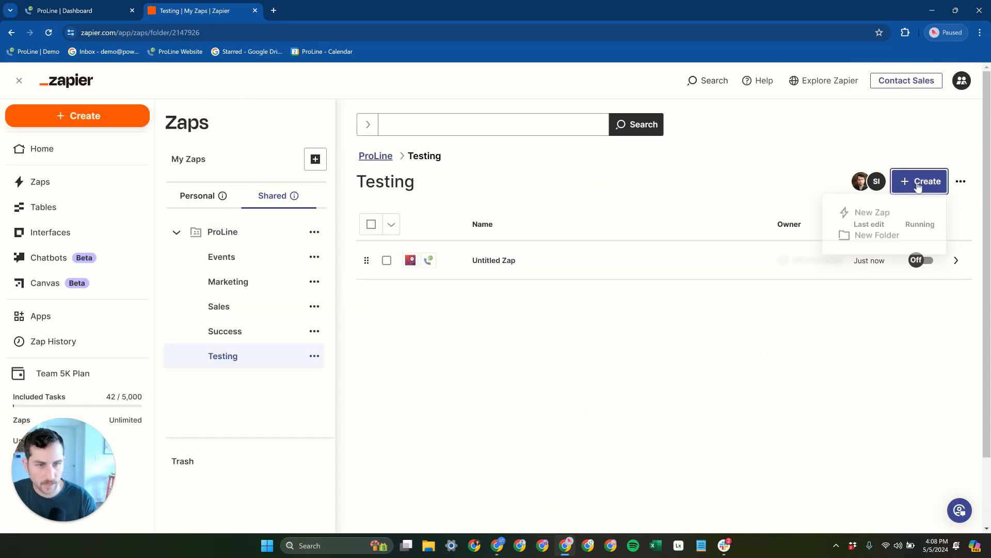
pyautogui.click(894, 216)
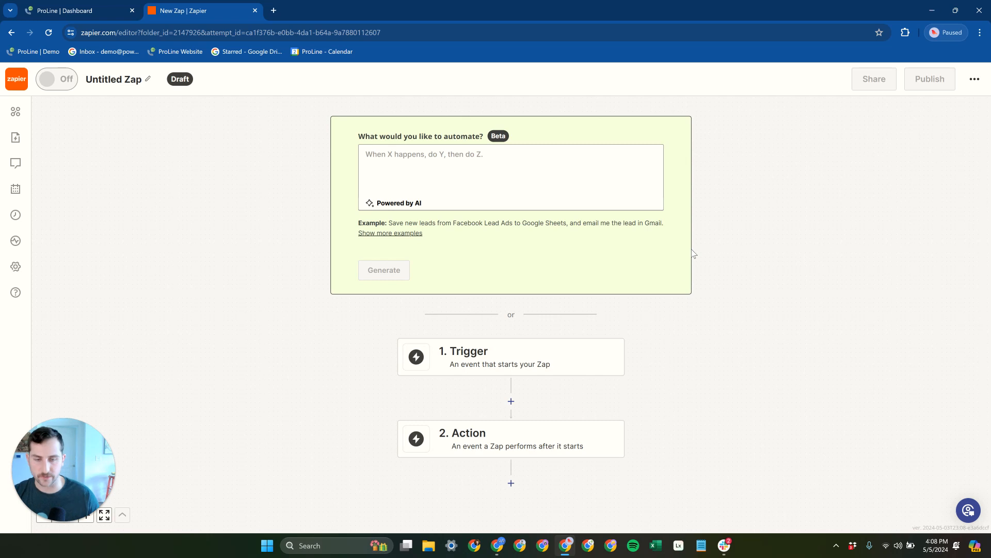
pyautogui.click(493, 364)
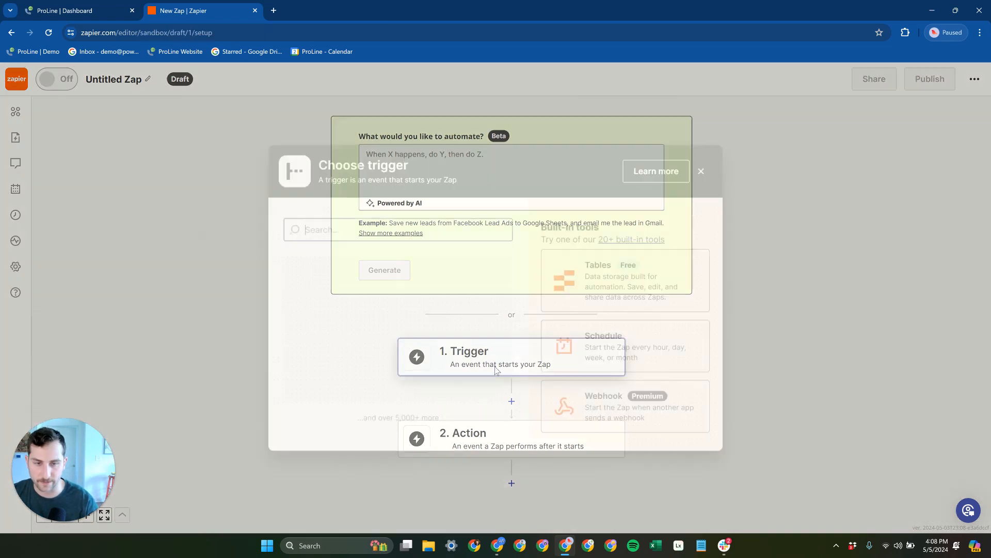
pyautogui.write('pROLI')
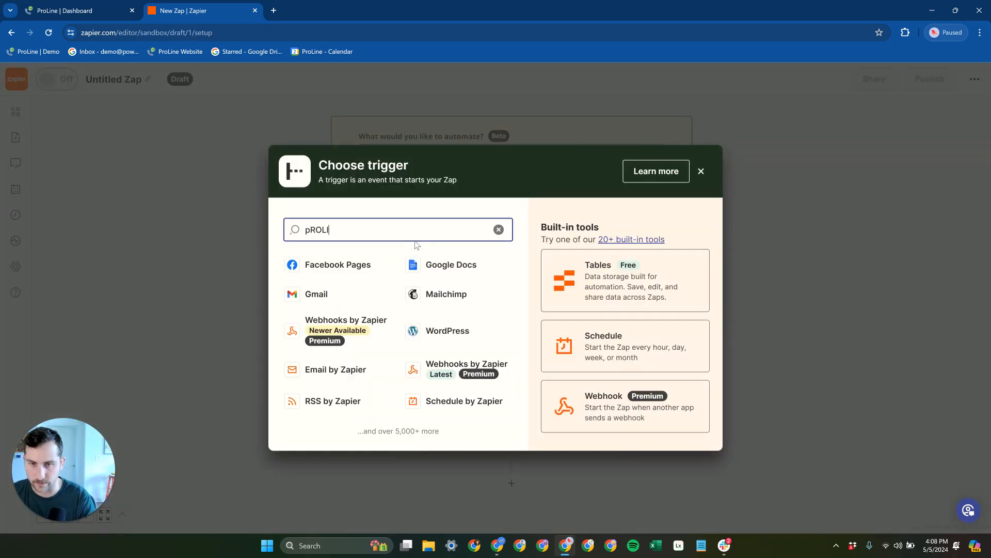
pyautogui.click(394, 304)
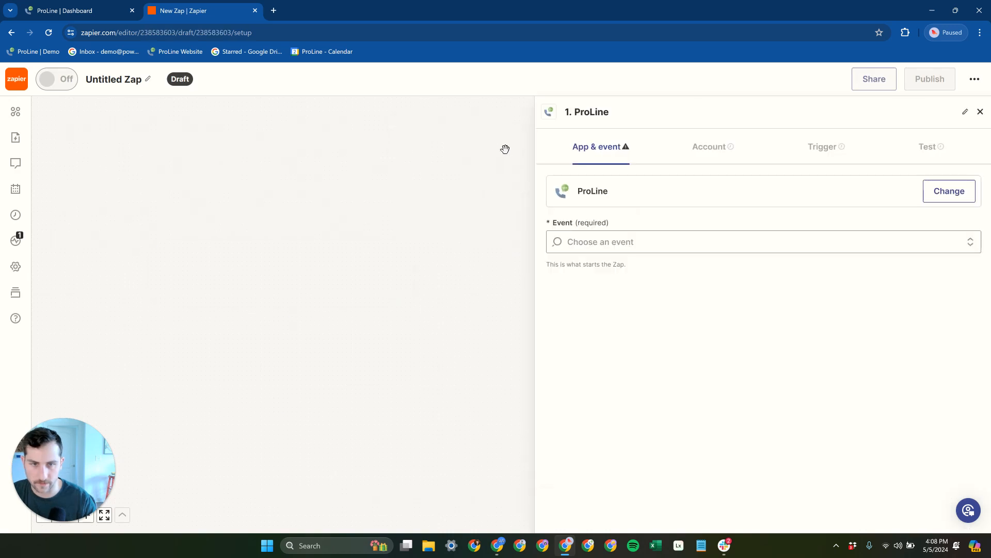
# Set the trigger event to Zapier Trigger Step Occurs and proceed to the account setup.
pyautogui.click(645, 243)
pyautogui.write('ZAPI')
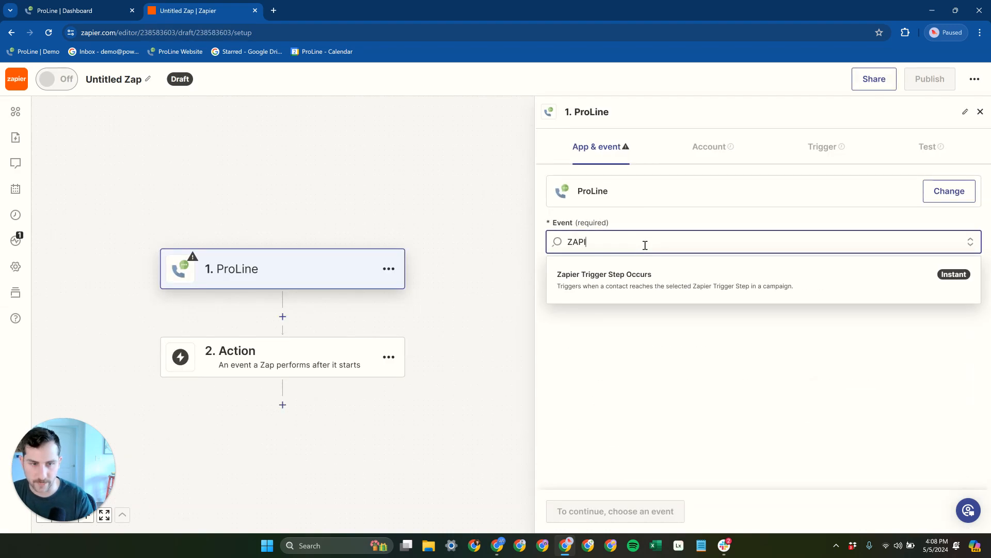
pyautogui.click(642, 291)
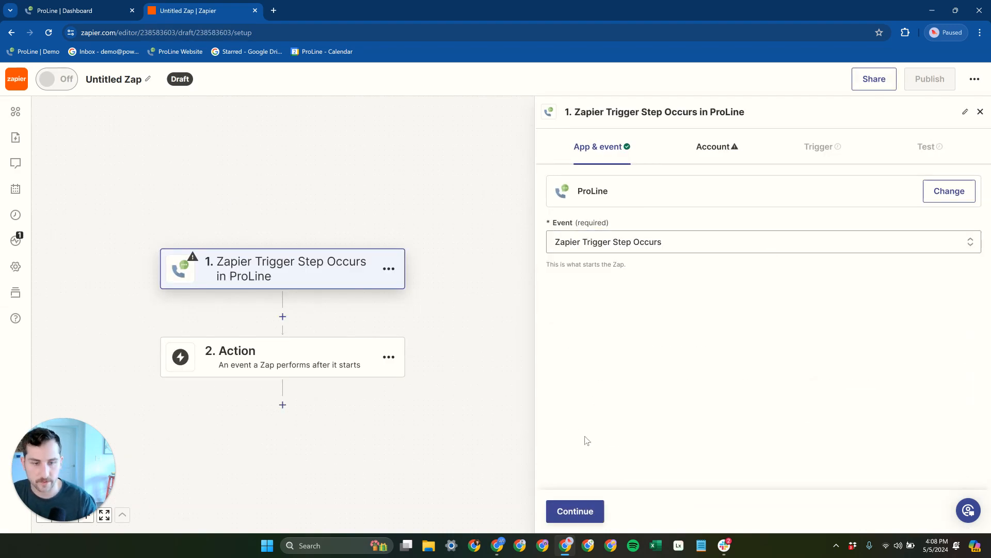
pyautogui.click(576, 511)
# Connect the ProLine account to the trigger and open the choices for the required Zapier Trigger Step.
pyautogui.click(947, 200)
pyautogui.click(629, 302)
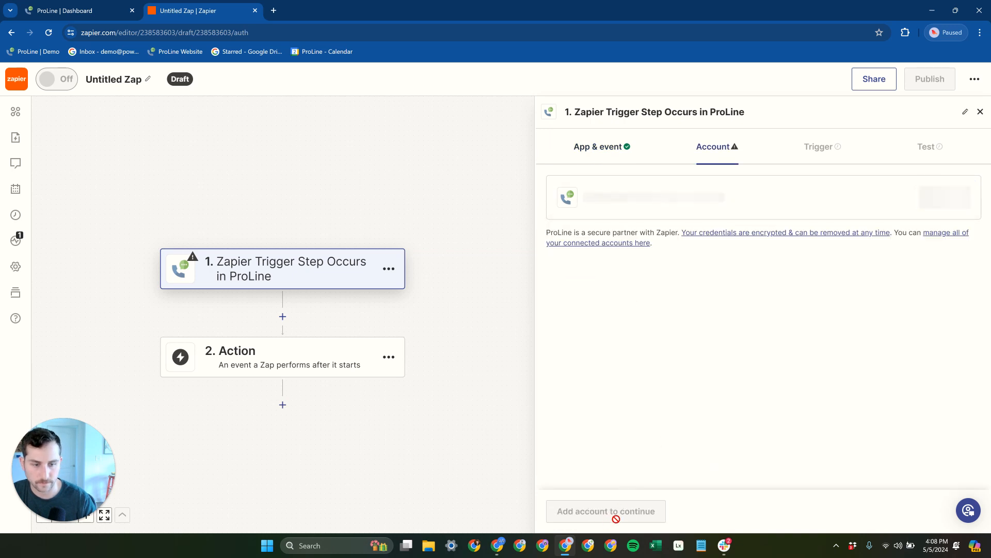
pyautogui.click(588, 511)
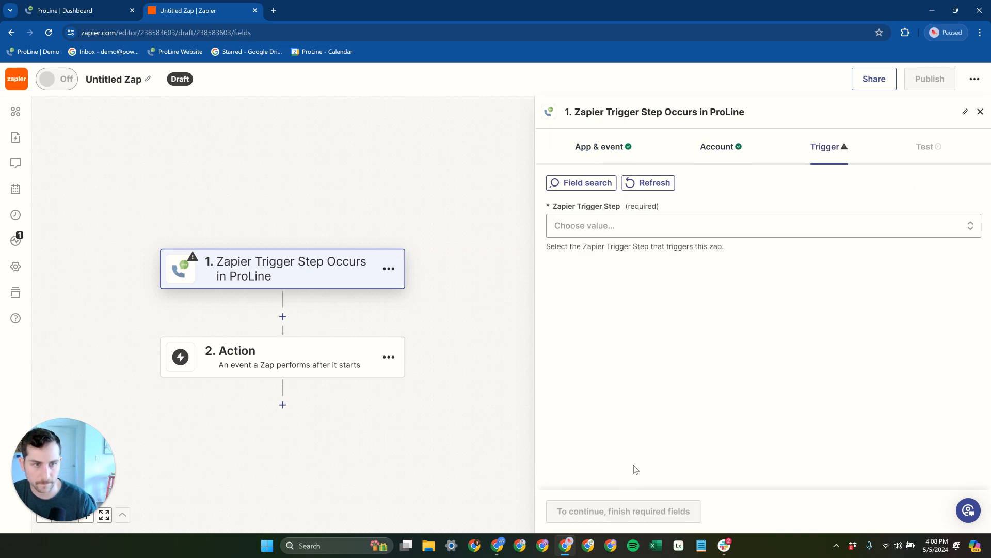
pyautogui.click(611, 225)
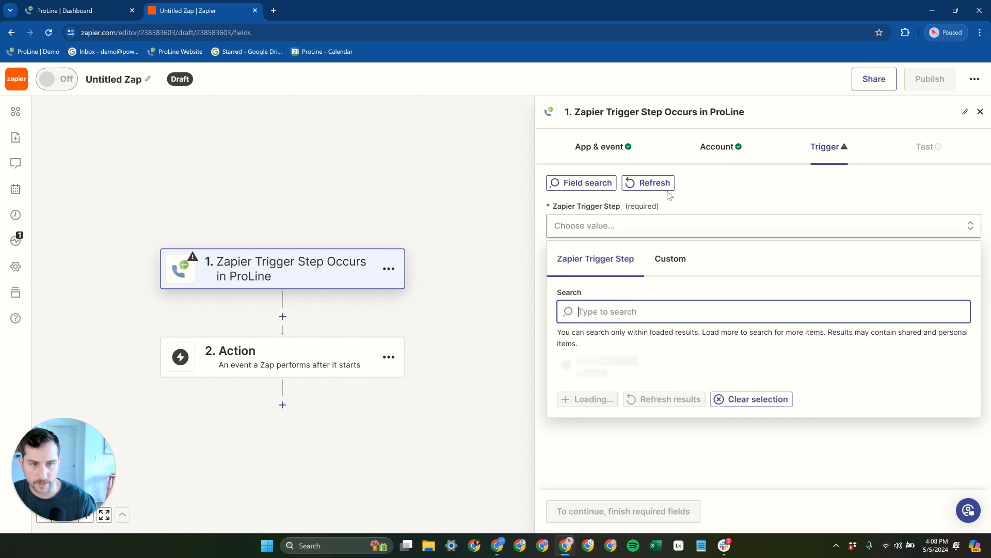
# Switch to ProLine and open the Pre-Production Checklist campaign from the first automation trigger of the Won stage.
pyautogui.click(68, 5)
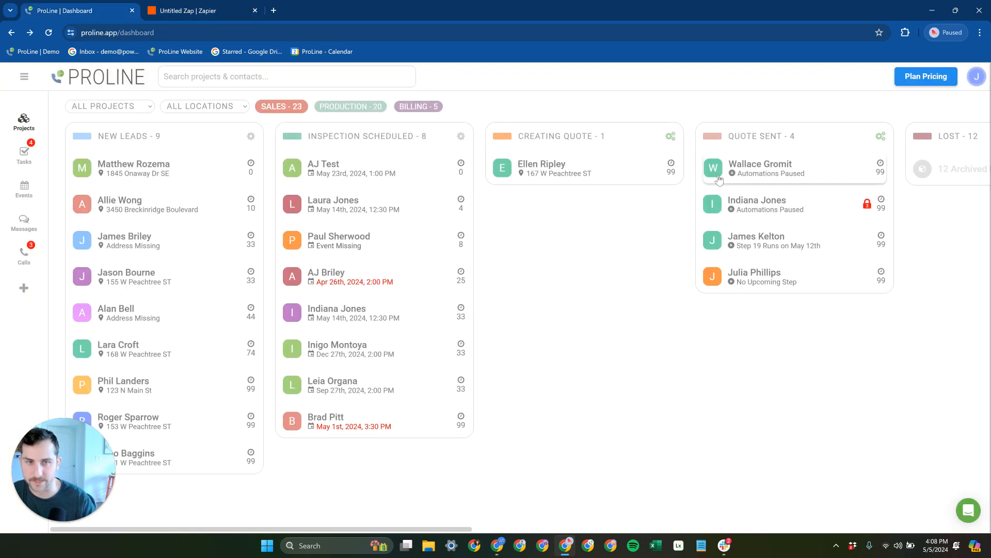
pyautogui.moveTo(410, 529); pyautogui.dragTo(854, 487)
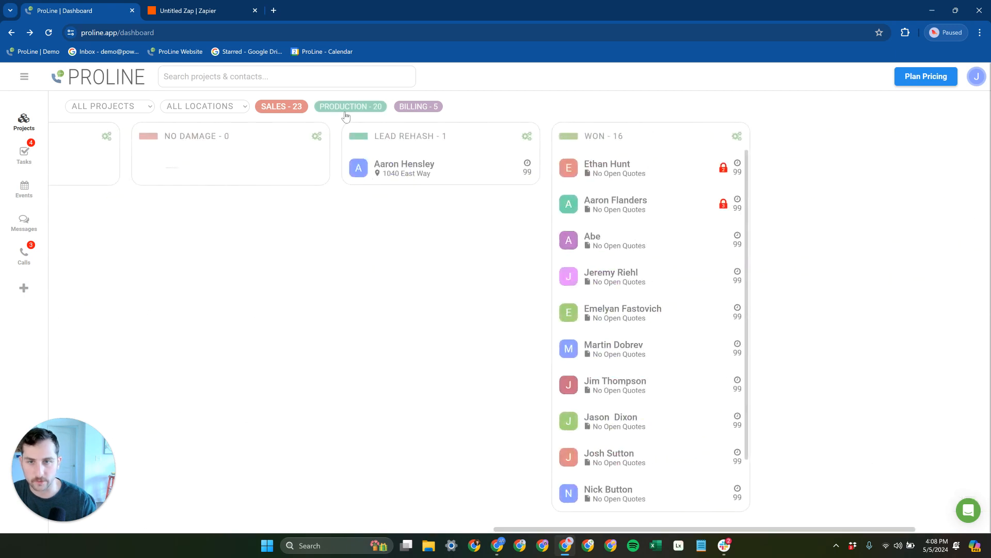
pyautogui.click(737, 137)
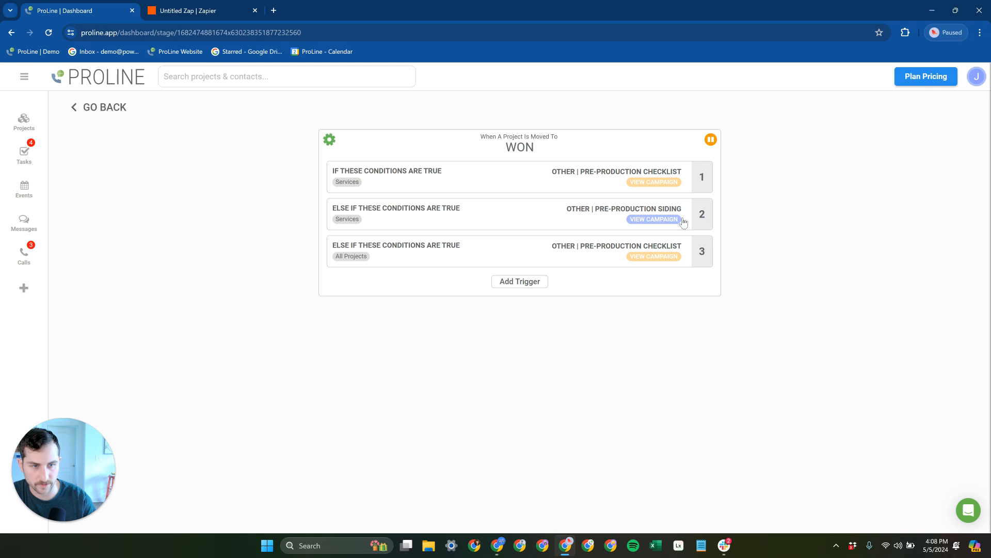
pyautogui.click(538, 225)
pyautogui.click(539, 225)
pyautogui.click(599, 185)
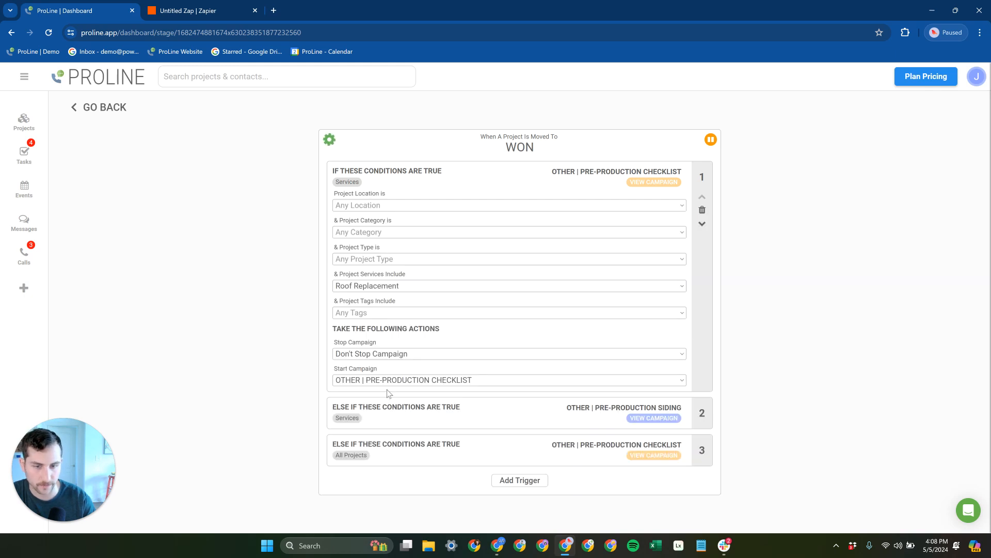
pyautogui.click(664, 182)
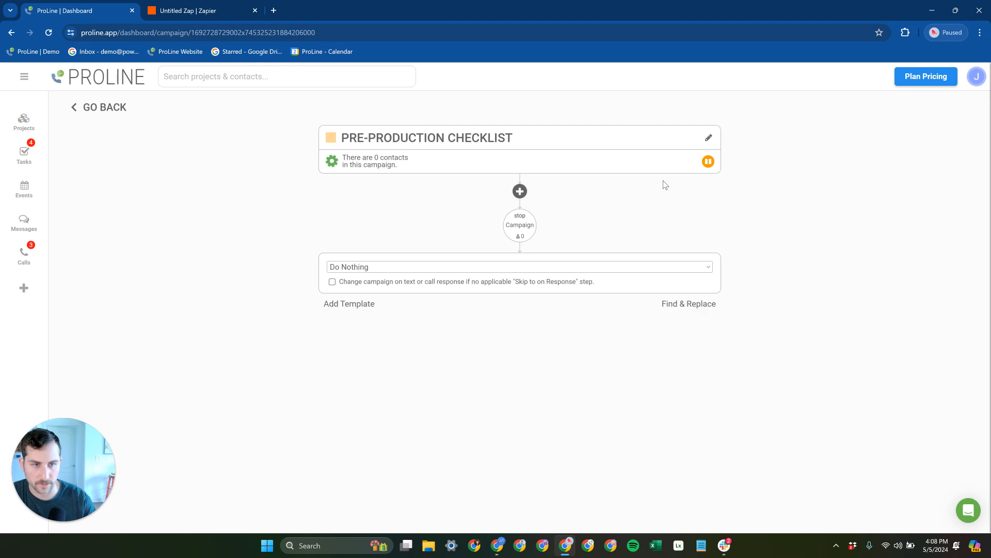
# Add a Zapier Trigger step at the end of the Pre-Production Checklist campaign and return to the Zap's trigger setup in Zapier.
pyautogui.click(520, 336)
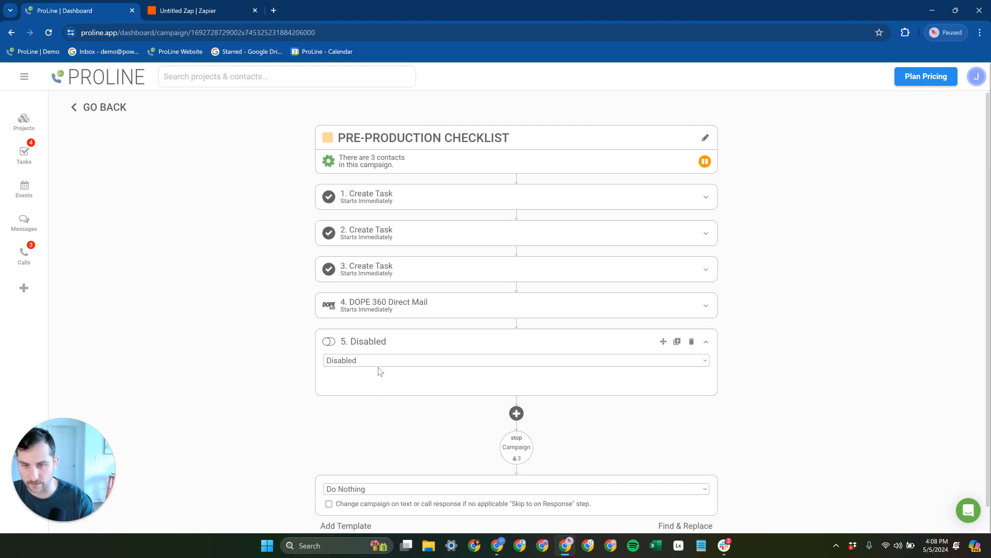
pyautogui.click(383, 362)
pyautogui.press('z')
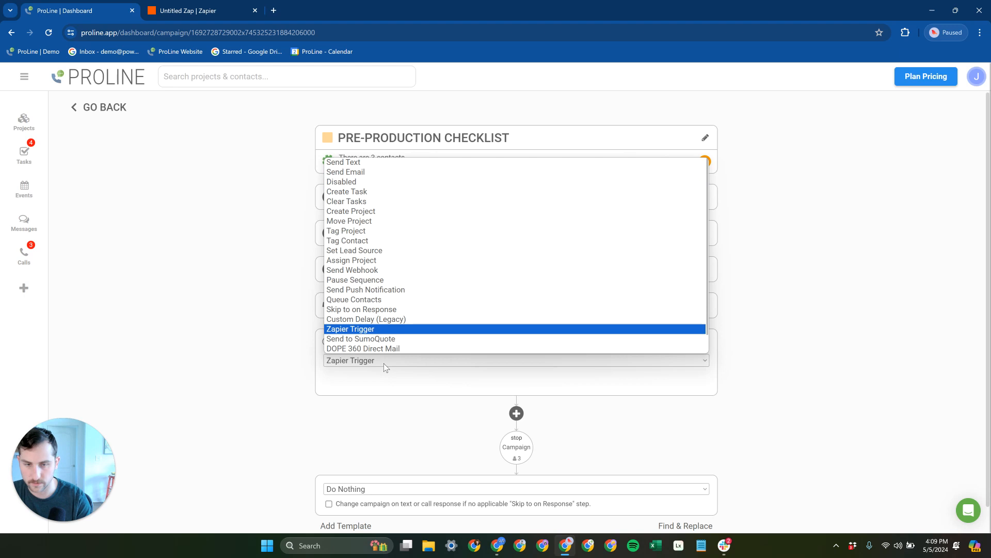
pyautogui.click(361, 329)
pyautogui.scroll(-4, 559, 433)
pyautogui.click(551, 378)
pyautogui.scroll(3, 431, 387)
pyautogui.click(513, 343)
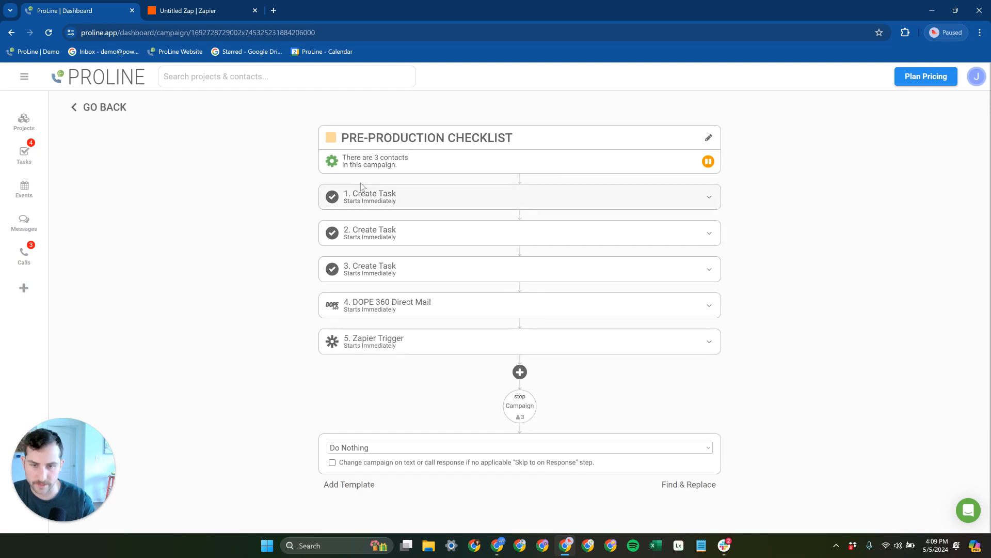
pyautogui.click(204, 7)
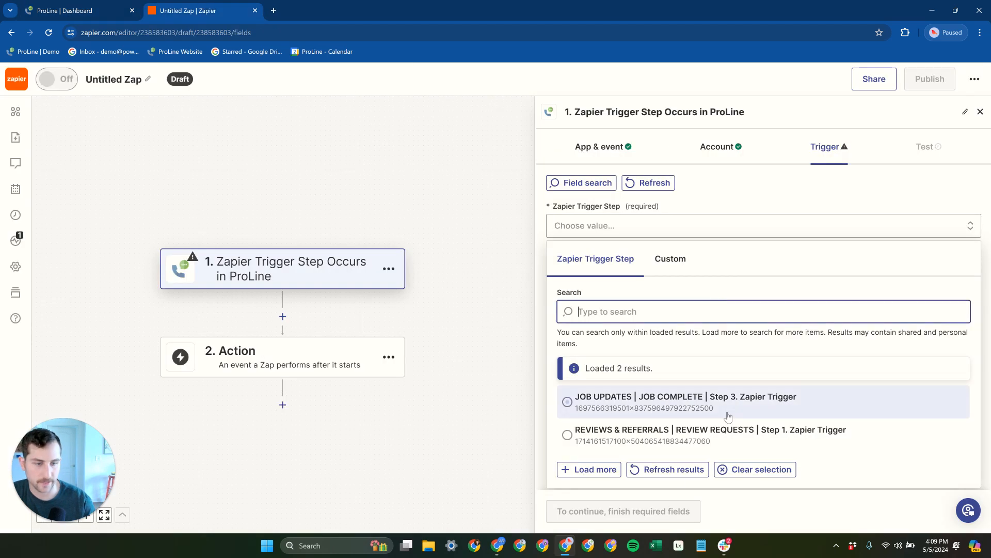
# Refresh the Zapier Trigger Step choices, select OTHER | PRE-PRODUCTION CHECKLIST | Step 5. Zapier Trigger, and continue to the trigger test.
pyautogui.click(672, 469)
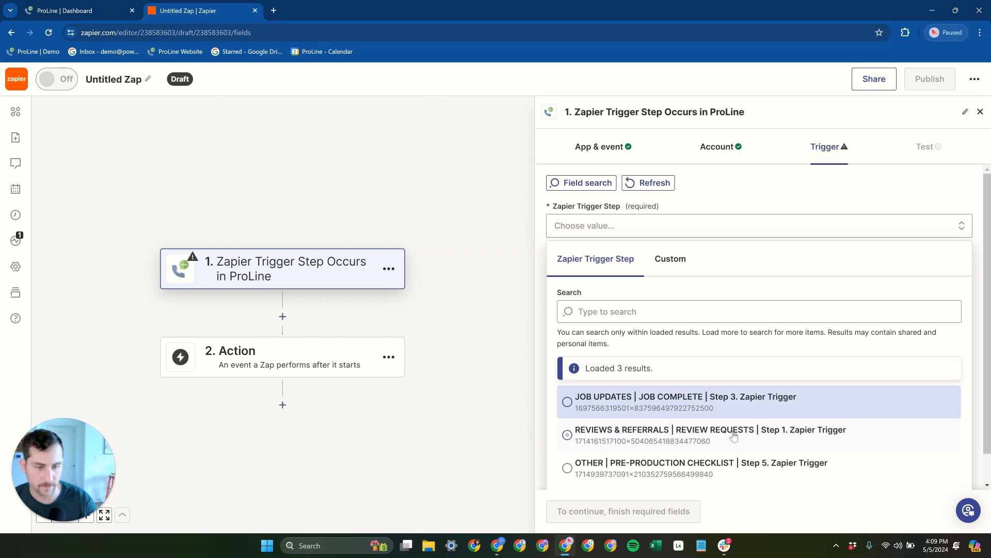
pyautogui.click(671, 467)
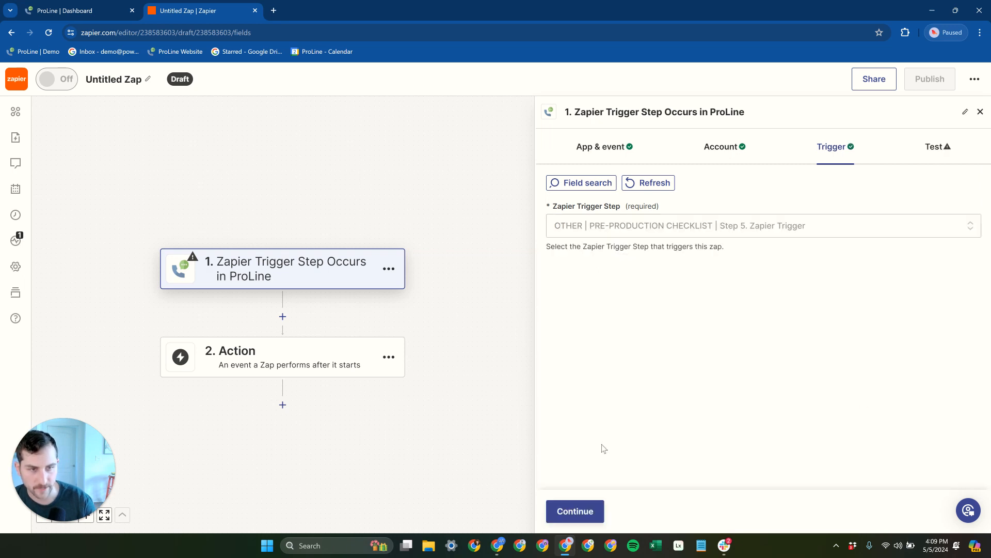
pyautogui.click(577, 512)
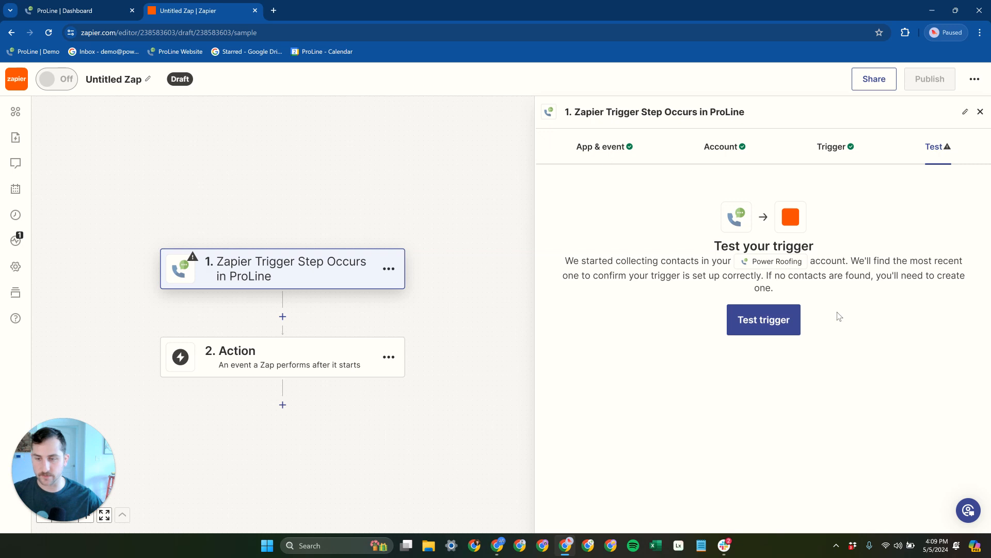
# Switch to ProLine, go back from the campaign to the Won stage's automation conditions, and return to the Zap in Zapier.
pyautogui.click(67, 10)
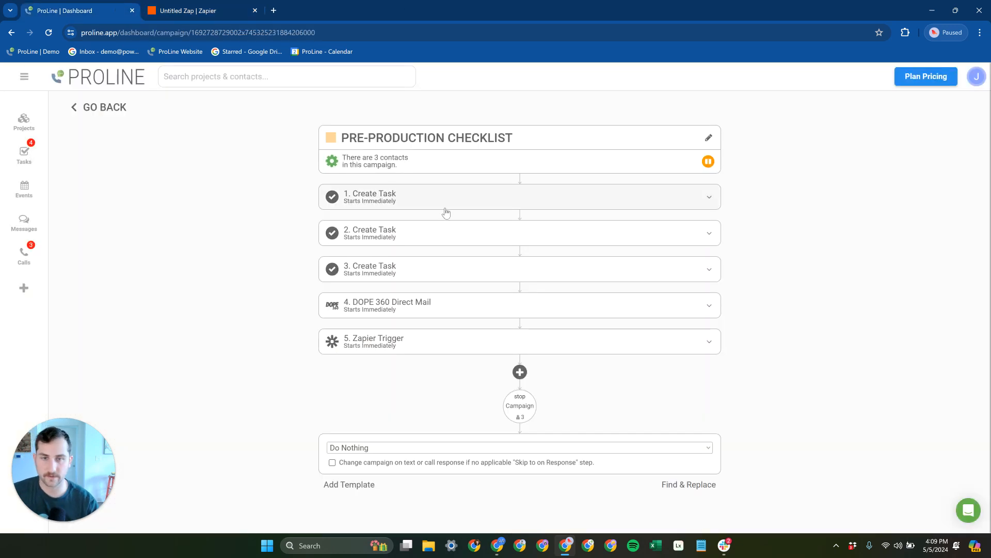
pyautogui.click(110, 110)
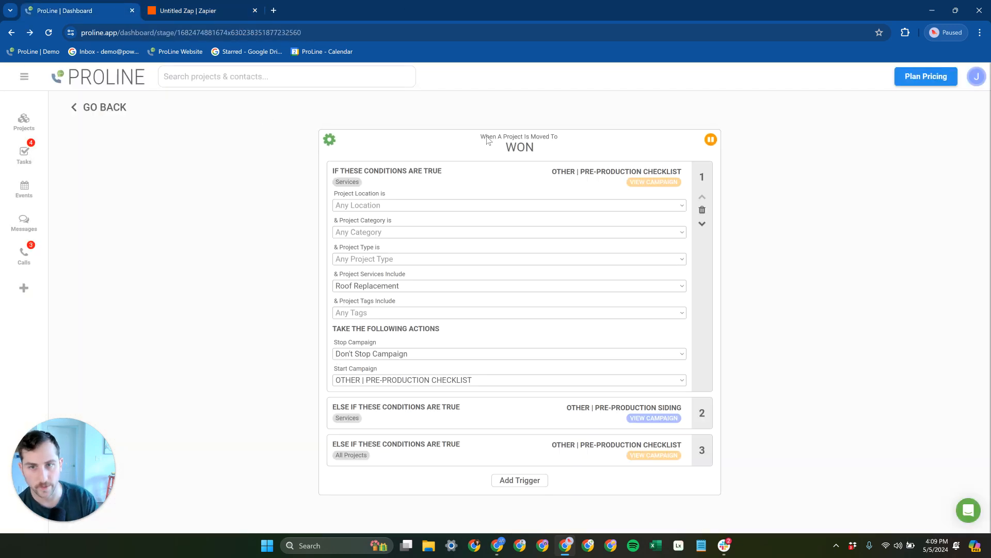
pyautogui.click(240, 10)
# Test the ProLine trigger, continue with the selected contact record, and dismiss the action chooser.
pyautogui.click(772, 320)
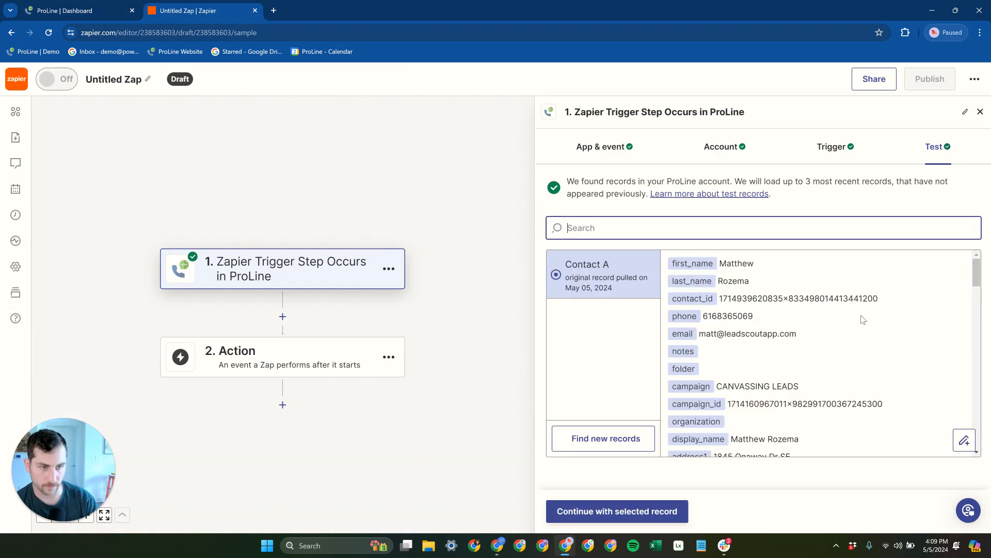
pyautogui.click(628, 520)
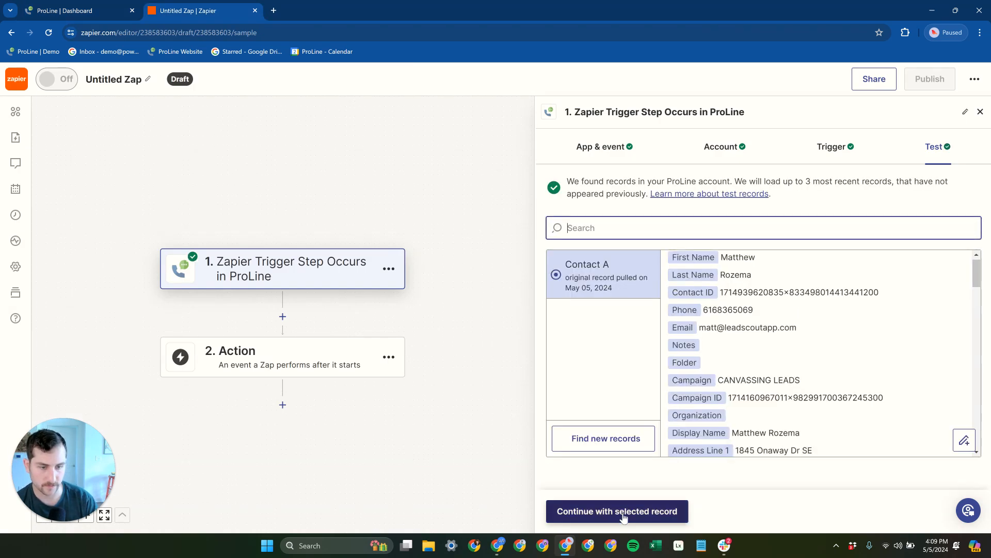
pyautogui.click(701, 117)
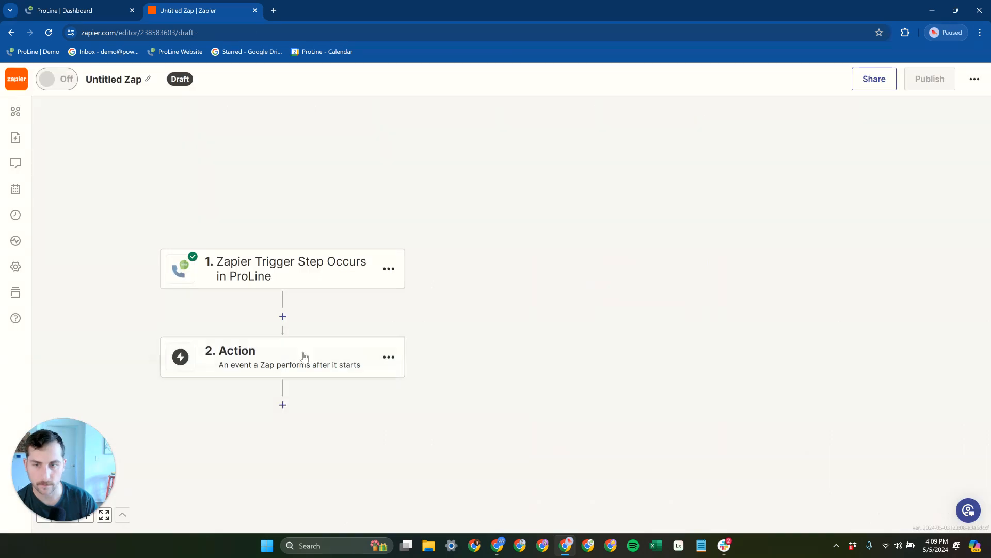
# Set the Zap's action to Create Prospect in Lead Scout (2.1.0) and continue through the account setup to the action fields.
pyautogui.click(305, 368)
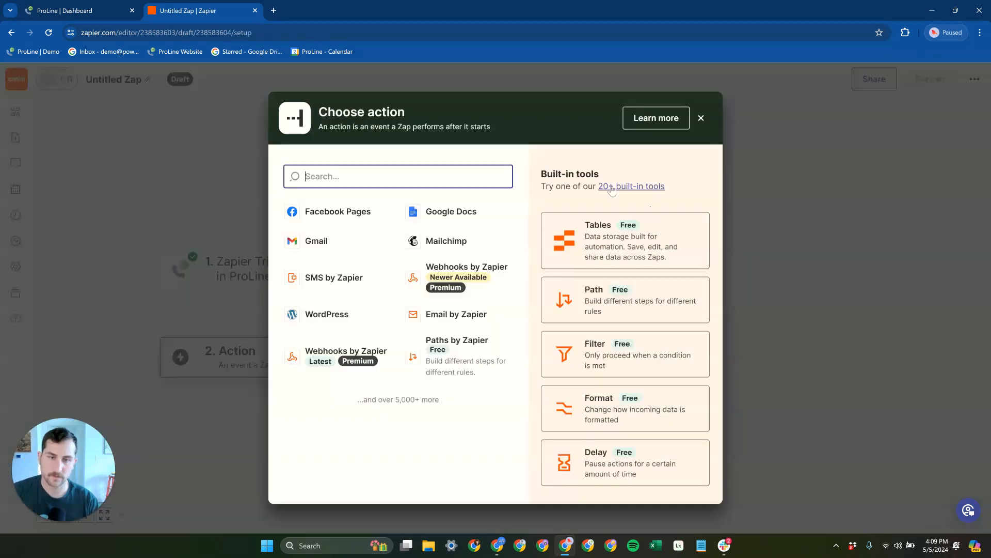
pyautogui.write('LEAD')
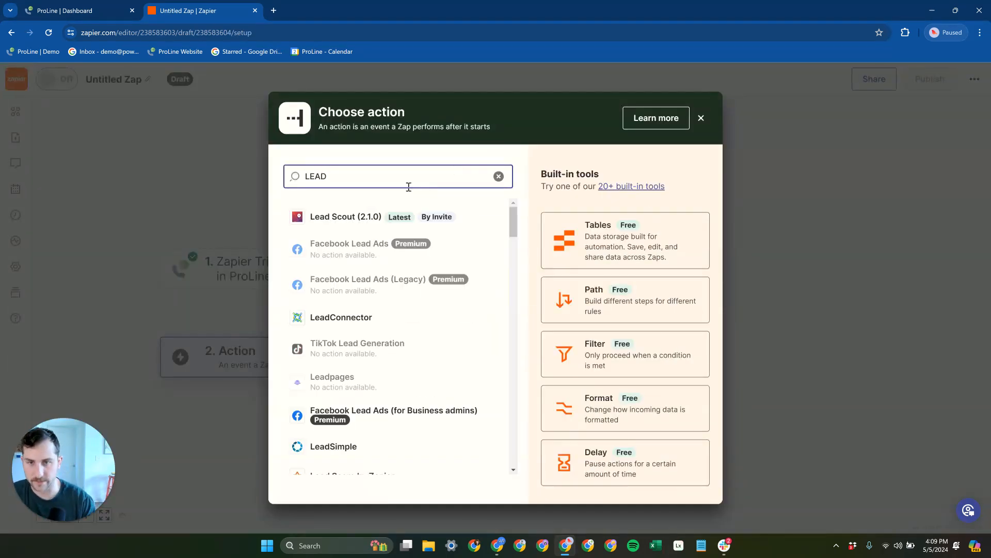
pyautogui.click(361, 217)
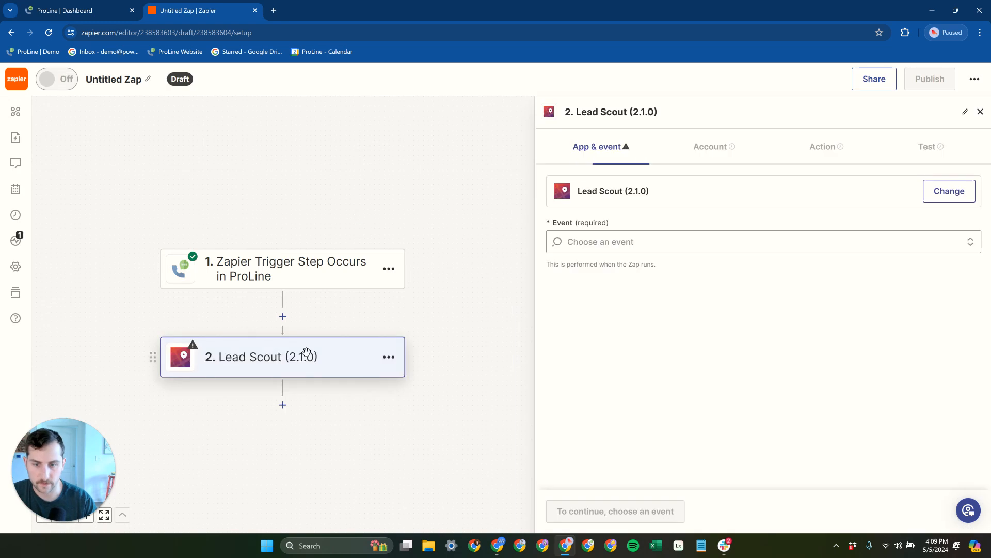
pyautogui.click(680, 243)
pyautogui.click(639, 330)
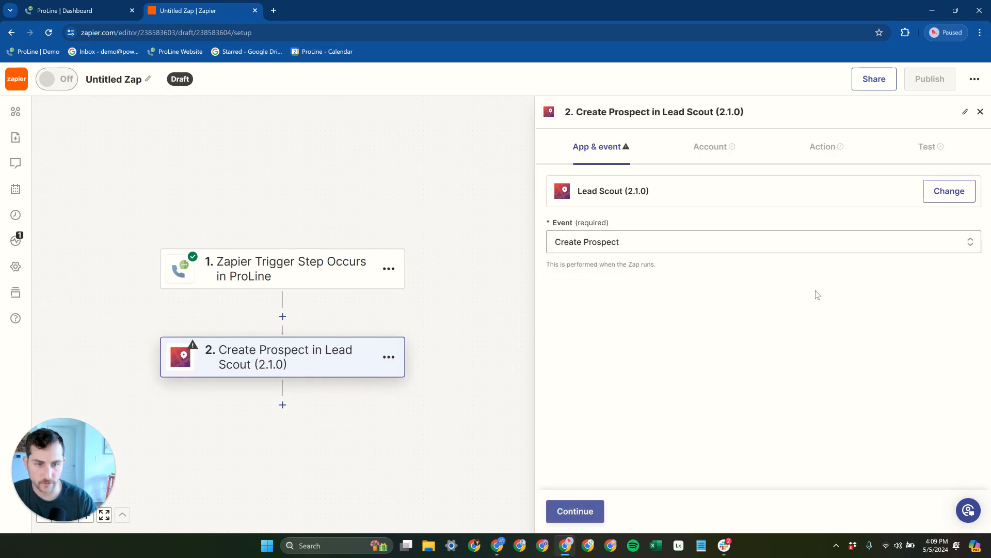
pyautogui.click(575, 511)
pyautogui.click(586, 513)
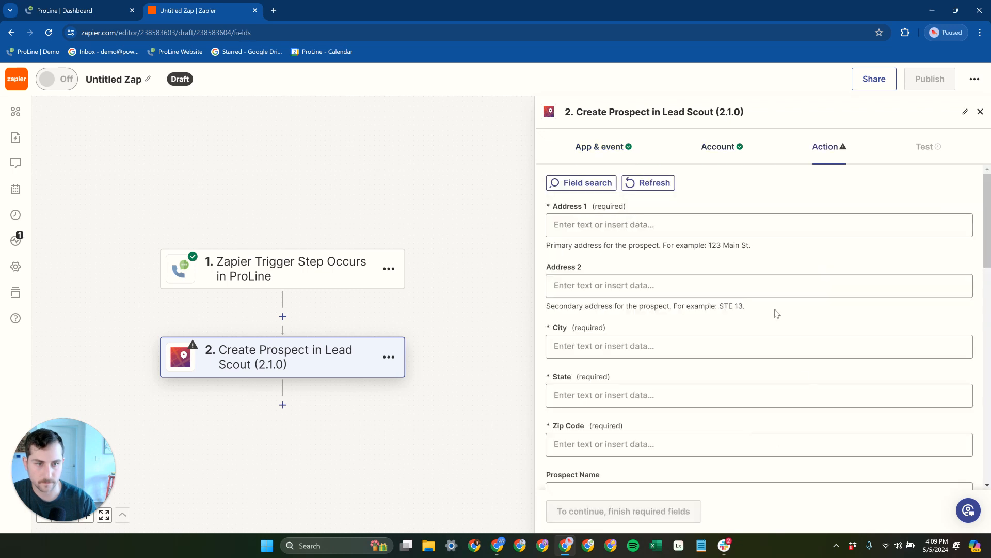
# Map Address 1 of the prospect to the ProLine trigger's Address Line 1 field.
pyautogui.click(655, 222)
pyautogui.click(644, 297)
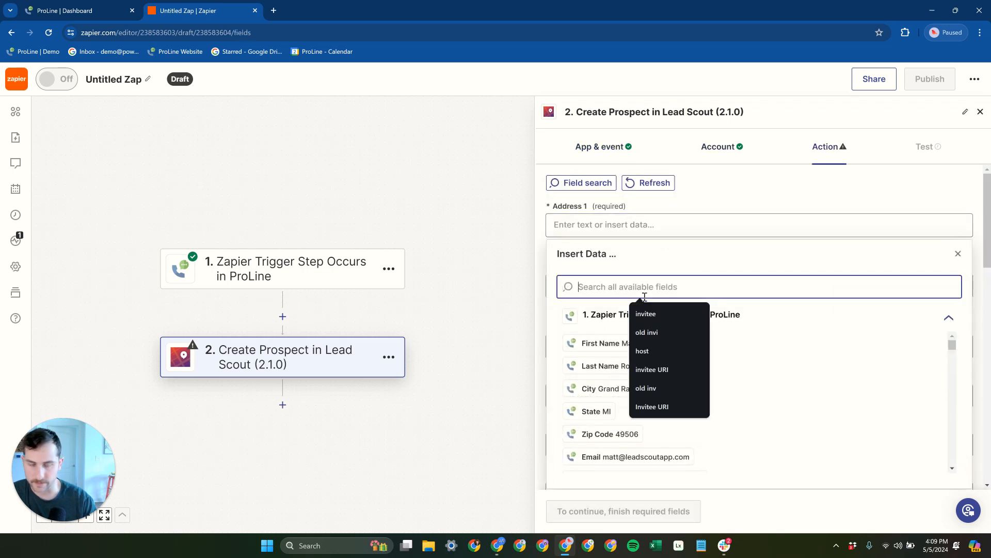
pyautogui.write('ADDRES')
pyautogui.press('Down')
pyautogui.press('Return')
pyautogui.click(742, 206)
# Map Address 2 of the prospect to the ProLine trigger's Address Line 2 field.
pyautogui.click(682, 286)
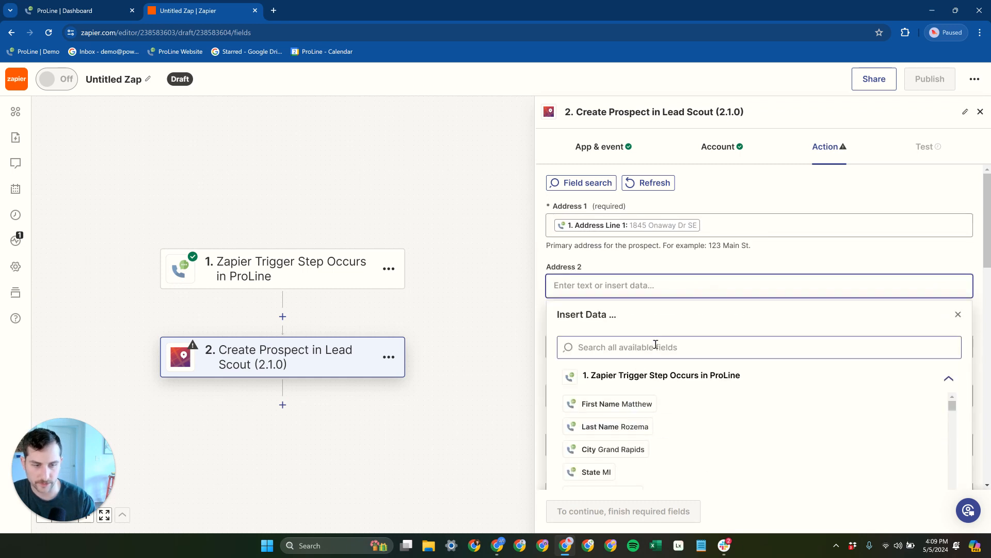
pyautogui.click(653, 348)
pyautogui.write('ADDRE')
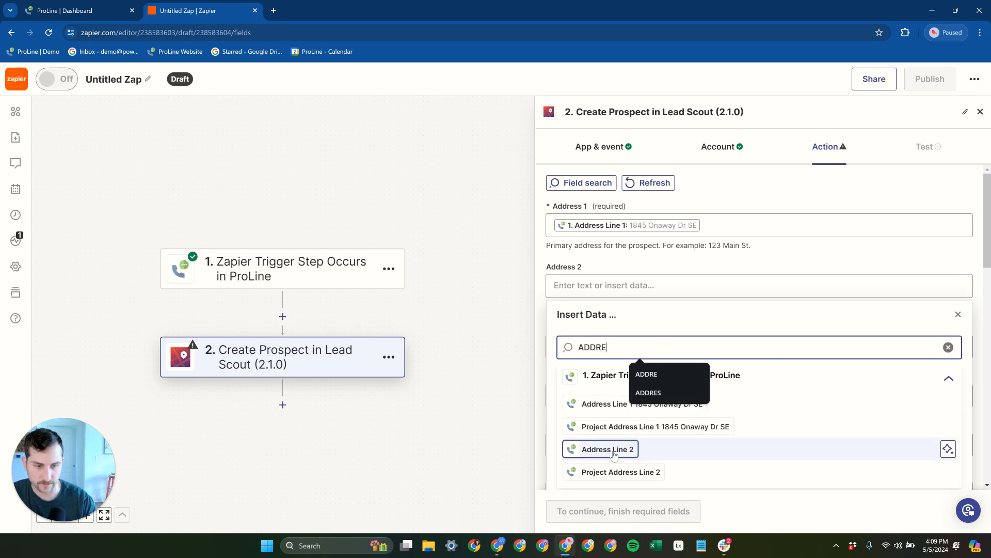
pyautogui.click(626, 454)
pyautogui.click(627, 260)
# Map the prospect's City to the ProLine trigger's City field.
pyautogui.click(610, 347)
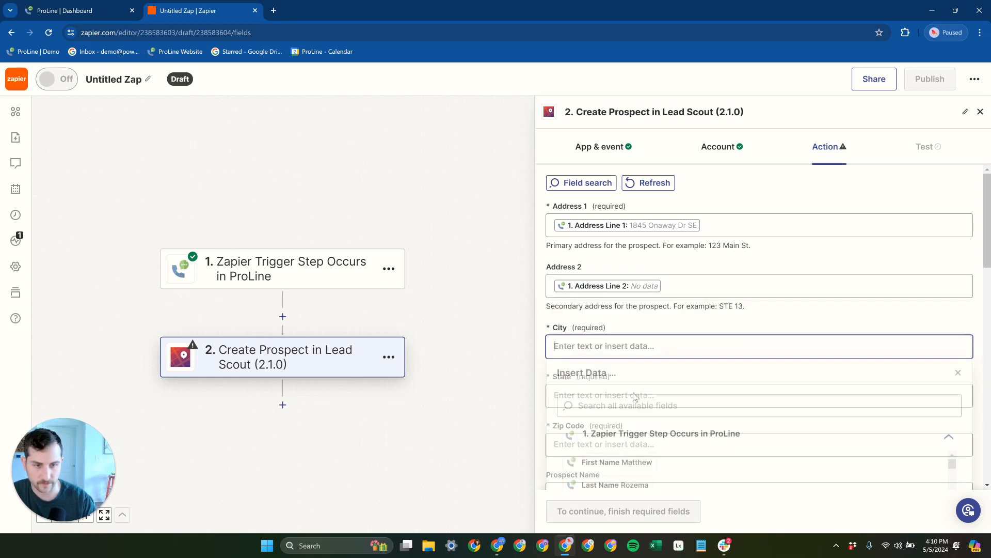
pyautogui.click(615, 408)
pyautogui.write('CITY')
pyautogui.click(634, 461)
pyautogui.click(619, 326)
# Map the prospect's State to the ProLine trigger's State field.
pyautogui.scroll(-1, 661, 349)
pyautogui.click(630, 346)
pyautogui.click(617, 405)
pyautogui.write('STATE')
pyautogui.click(599, 461)
pyautogui.click(630, 347)
# Map the prospect's Zip Code to the ProLine trigger's Zip Code field.
pyautogui.click(624, 400)
pyautogui.click(620, 455)
pyautogui.write('ZIP')
pyautogui.scroll(-2, 684, 387)
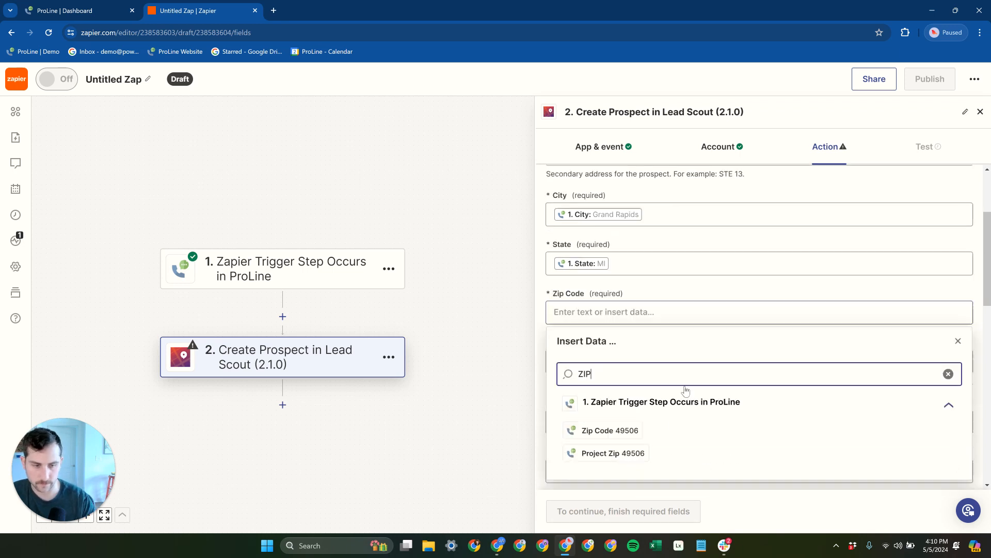
pyautogui.click(630, 408)
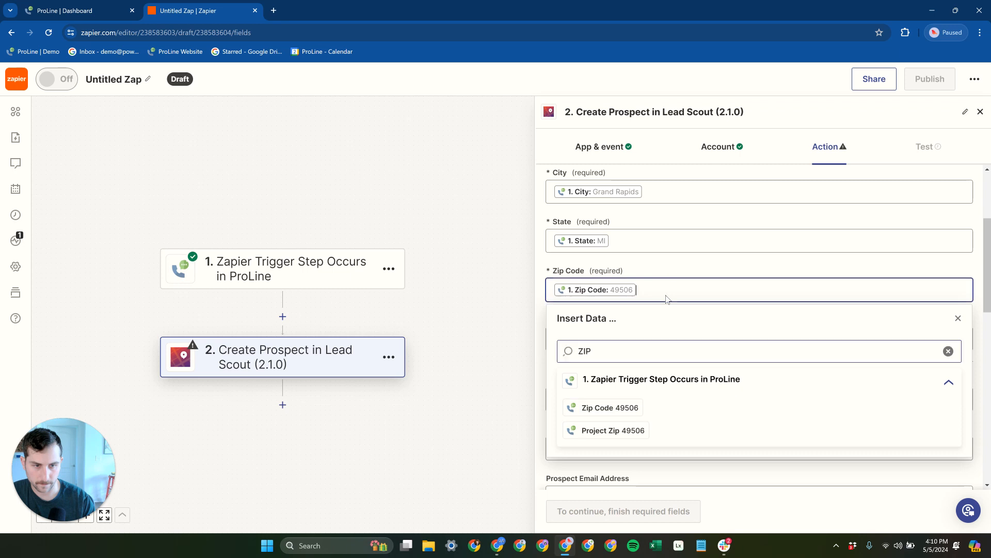
# Replace the Address 1 mapping with the ProLine trigger's Project Address Line 1 field.
pyautogui.scroll(2, 640, 337)
pyautogui.scroll(1, 670, 270)
pyautogui.click(707, 231)
pyautogui.press('BackSpace')
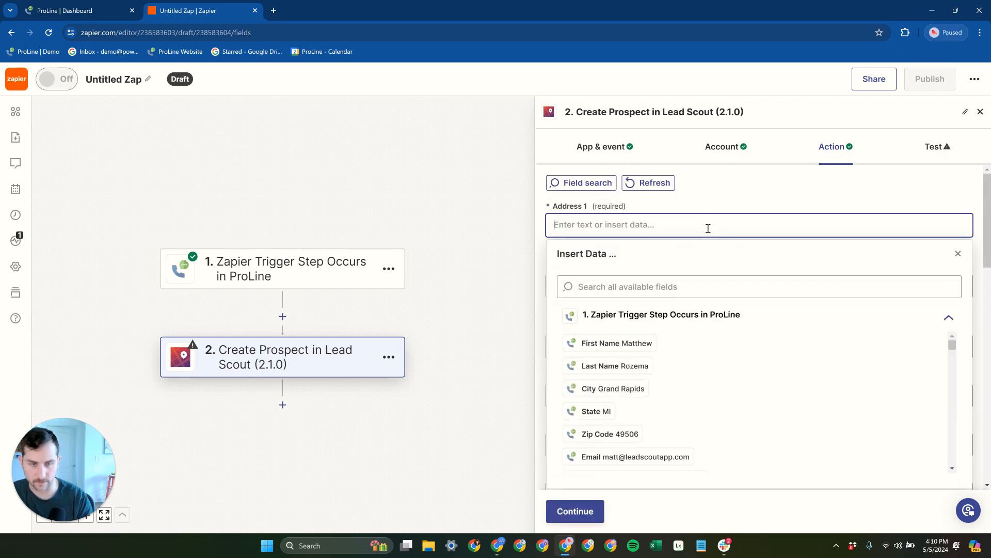
pyautogui.click(664, 282)
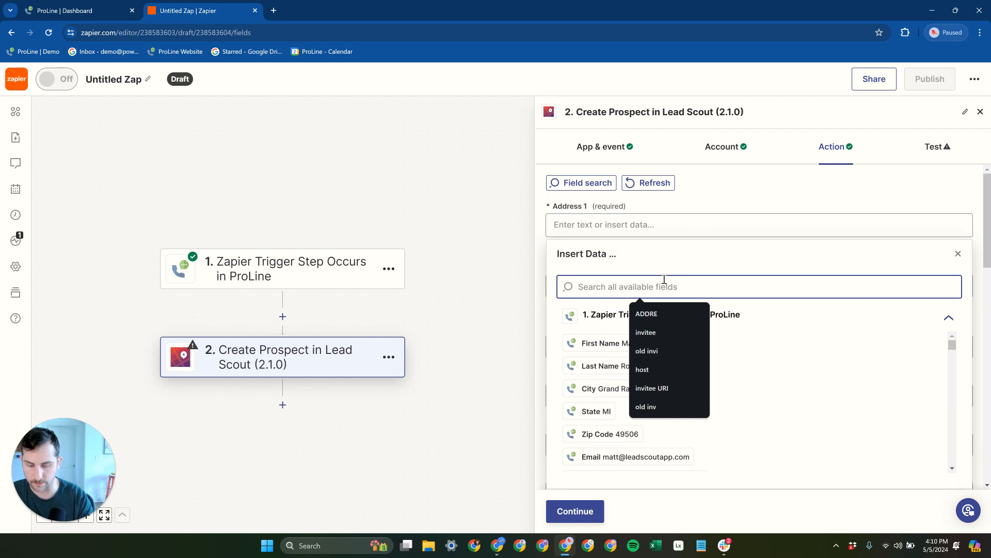
pyautogui.write('PROJ')
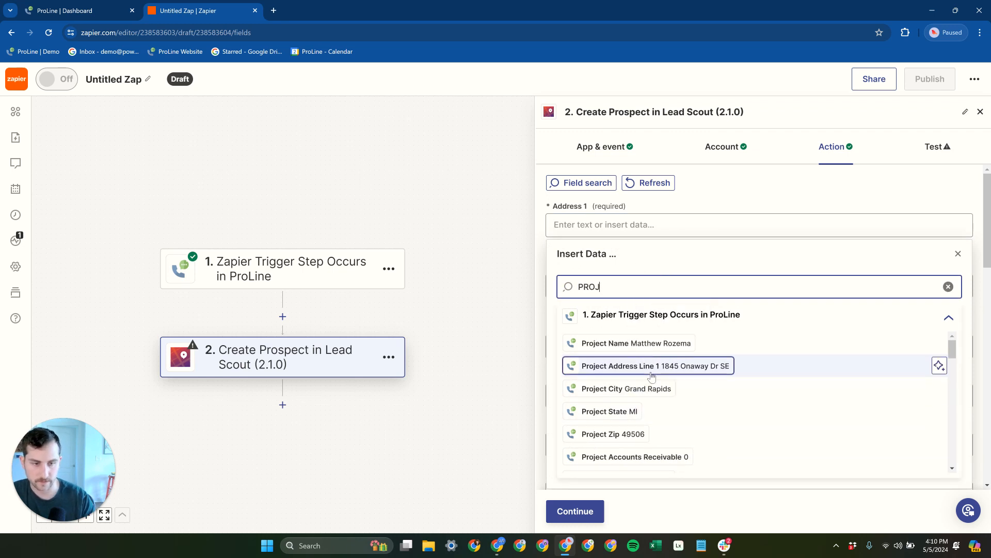
pyautogui.write('ECT AD')
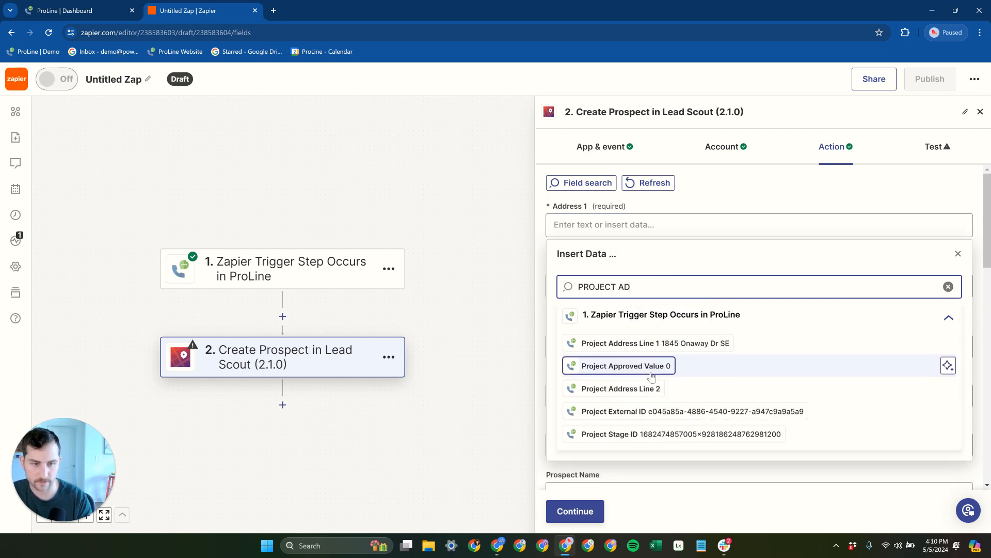
pyautogui.click(669, 348)
# Replace the Address 2 mapping with the ProLine trigger's Project Address Line 2 field.
pyautogui.click(686, 286)
pyautogui.click(613, 344)
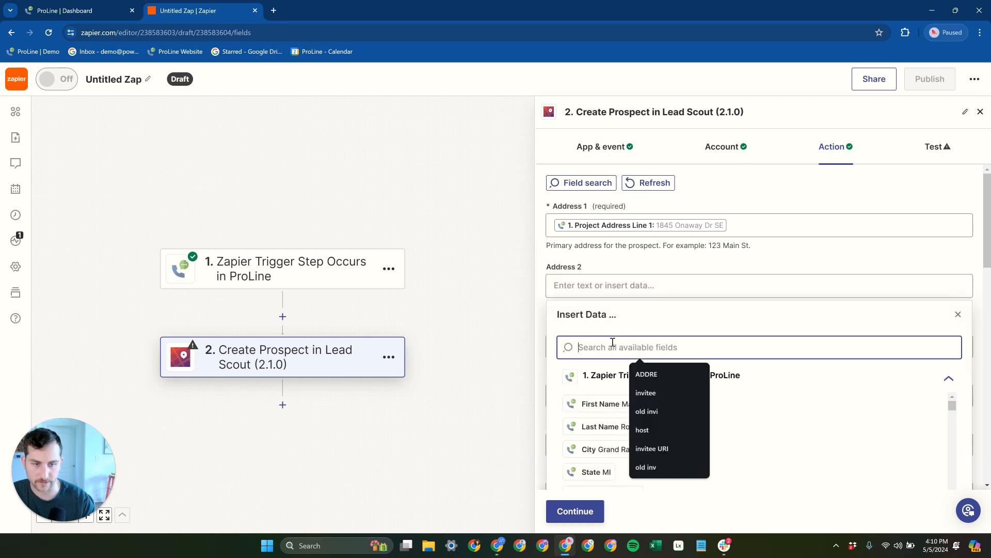
pyautogui.write('PROJECT AD')
pyautogui.click(653, 449)
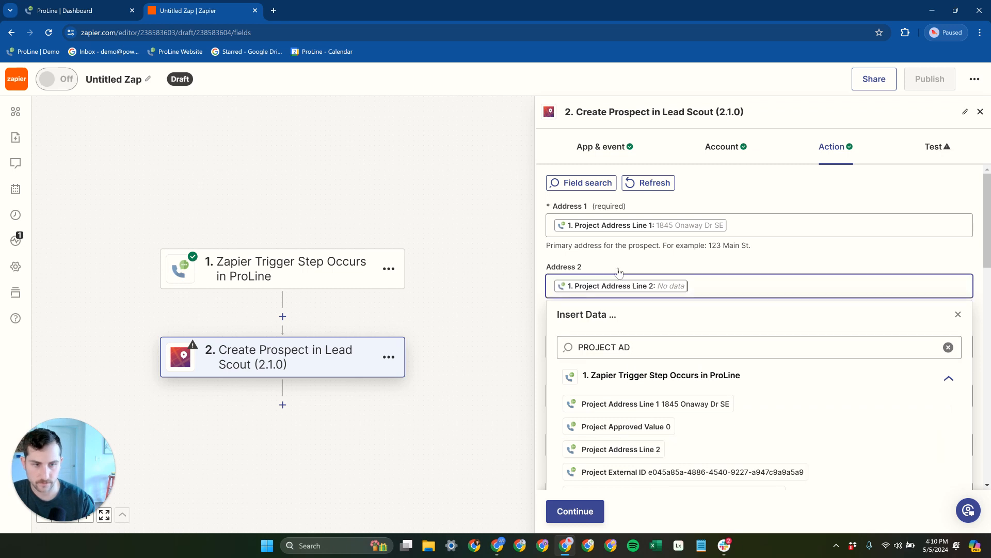
pyautogui.click(619, 273)
# Replace the City mapping with the ProLine trigger's Project City field.
pyautogui.click(657, 341)
pyautogui.press('BackSpace')
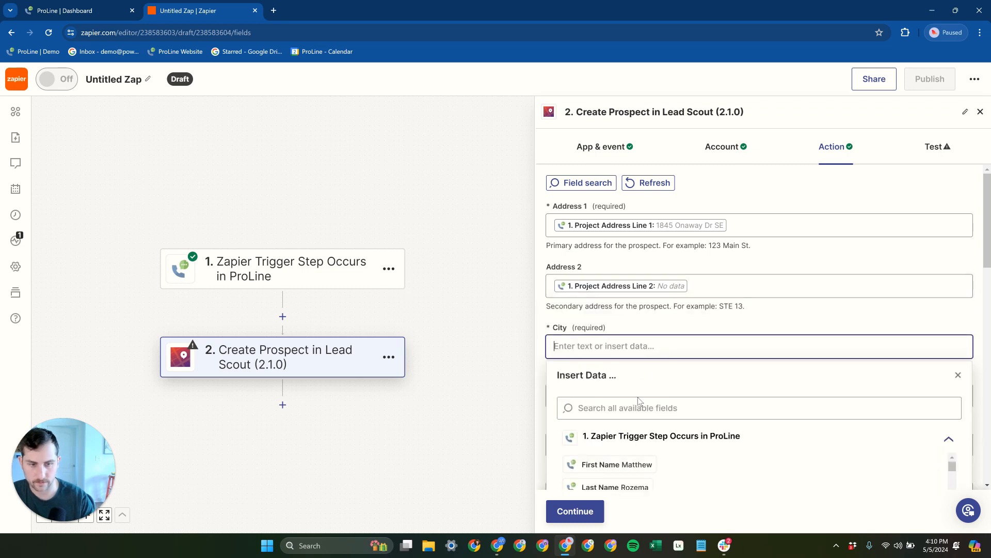
pyautogui.click(639, 407)
pyautogui.write('PROJEC CIT')
pyautogui.press('Down')
pyautogui.press('Return')
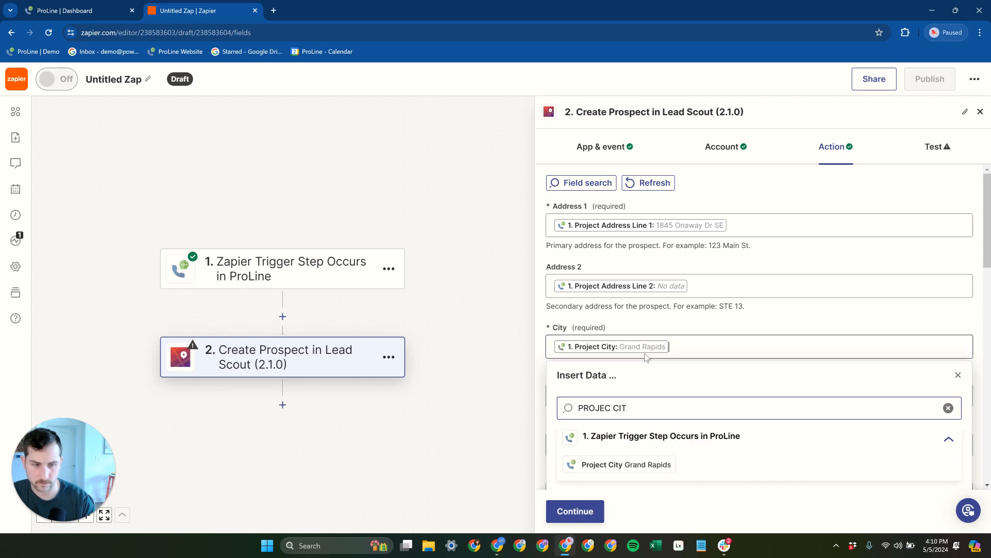
# Fill the cleared State field of the prospect with the ProLine trigger's State value.
pyautogui.click(641, 395)
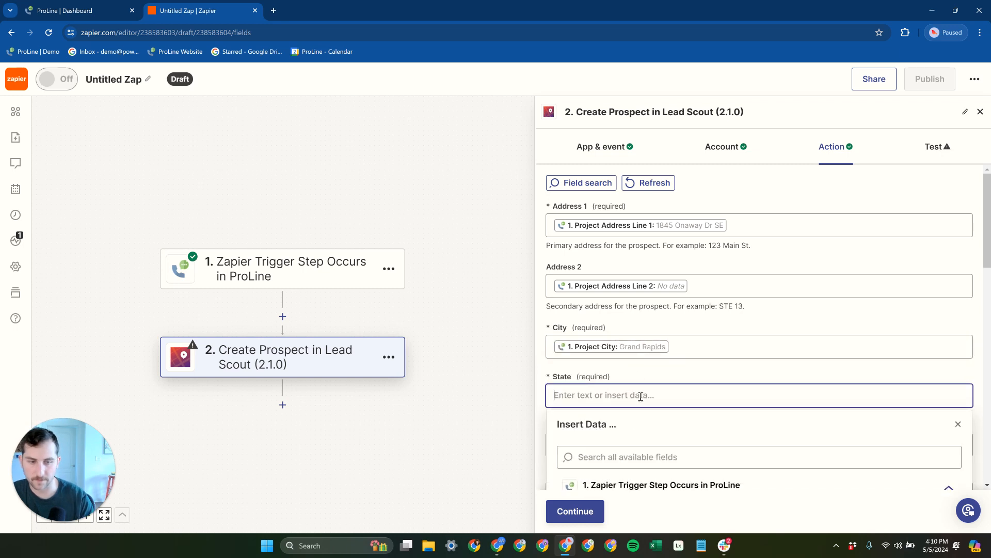
pyautogui.click(623, 456)
pyautogui.write('STATE')
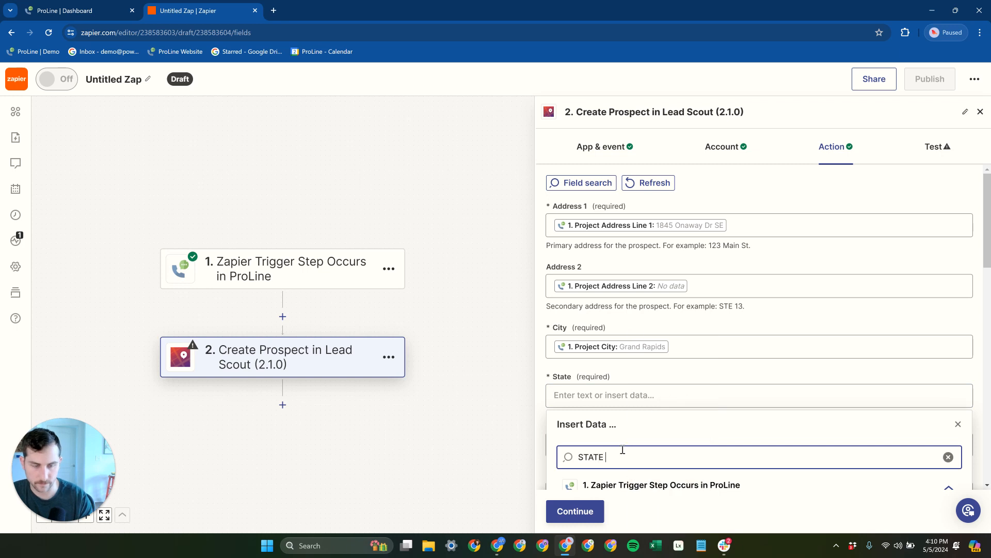
pyautogui.scroll(-2, 622, 455)
pyautogui.click(620, 411)
# Replace the Zip Code mapping with the ProLine trigger's Project Zip field.
pyautogui.click(666, 349)
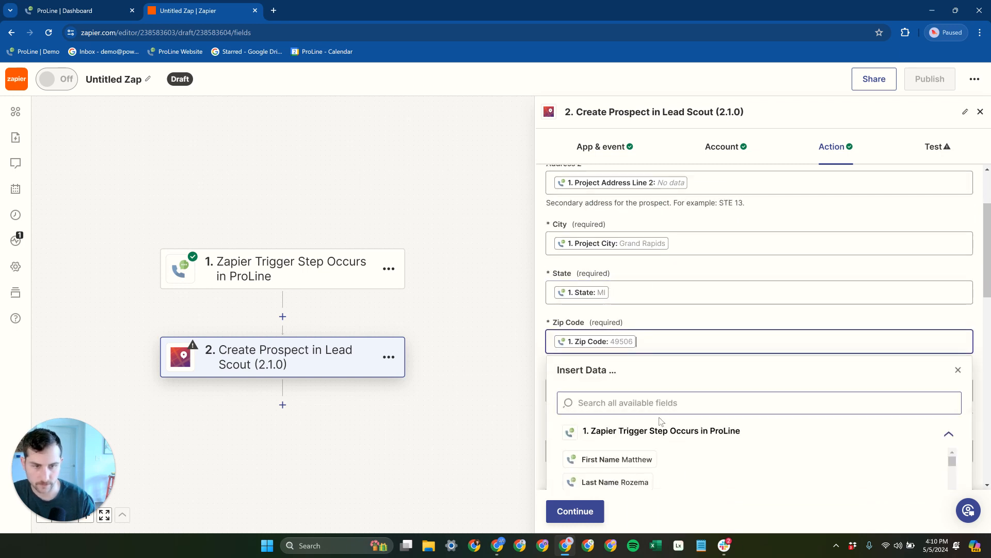
pyautogui.press('BackSpace')
pyautogui.click(628, 404)
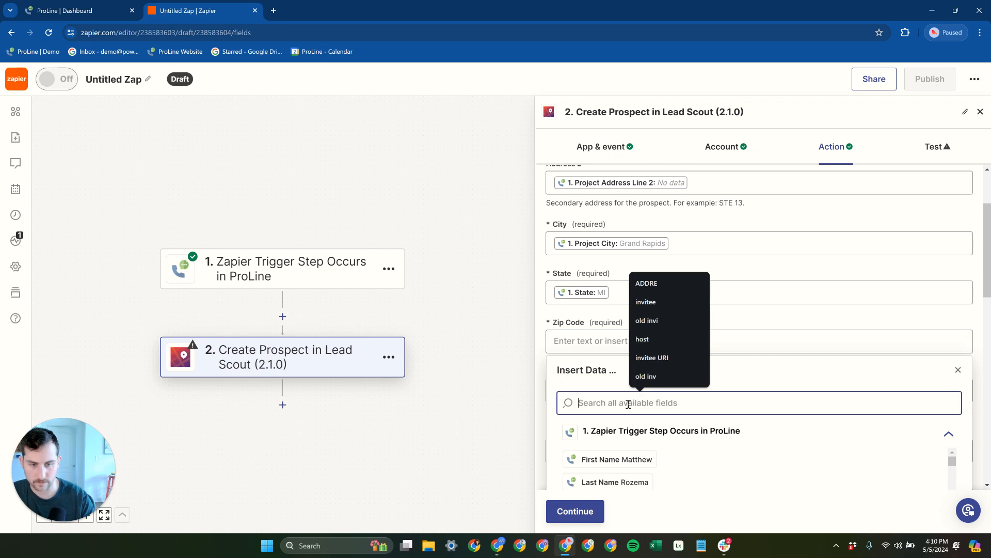
pyautogui.write('PROJECT Z')
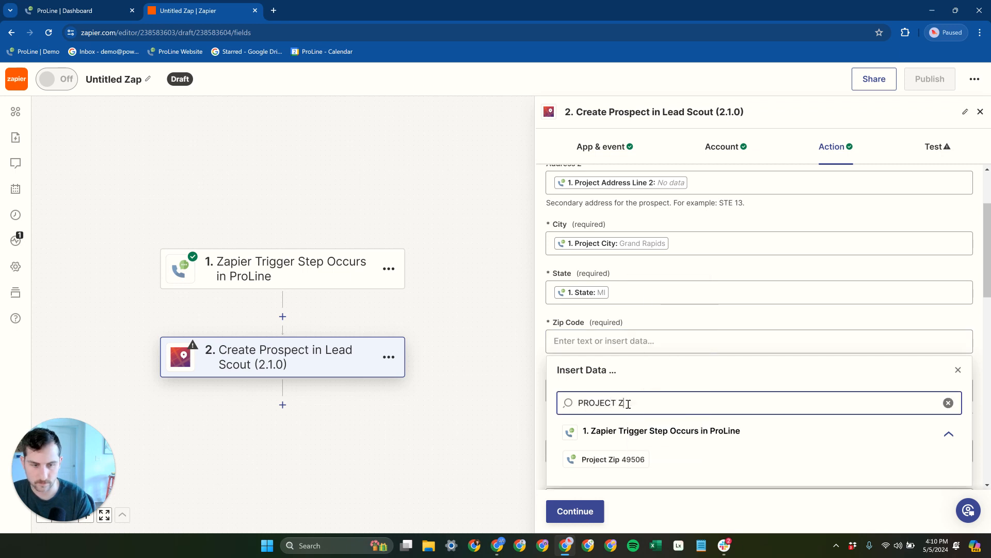
pyautogui.click(635, 459)
# Map the Prospect Name field to the ProLine trigger's Display Name value, not the assignee's.
pyautogui.scroll(-1, 649, 361)
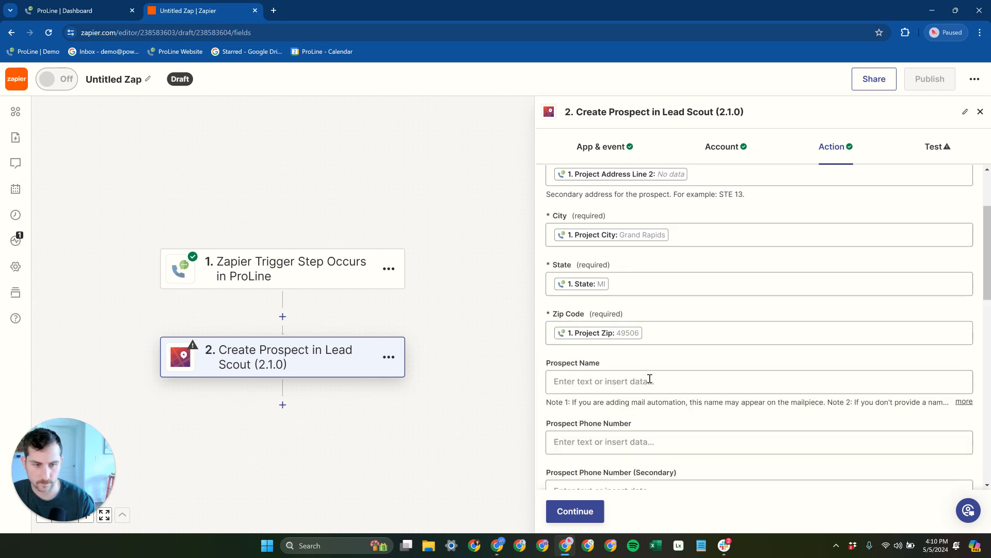
pyautogui.scroll(-1, 640, 363)
pyautogui.click(628, 287)
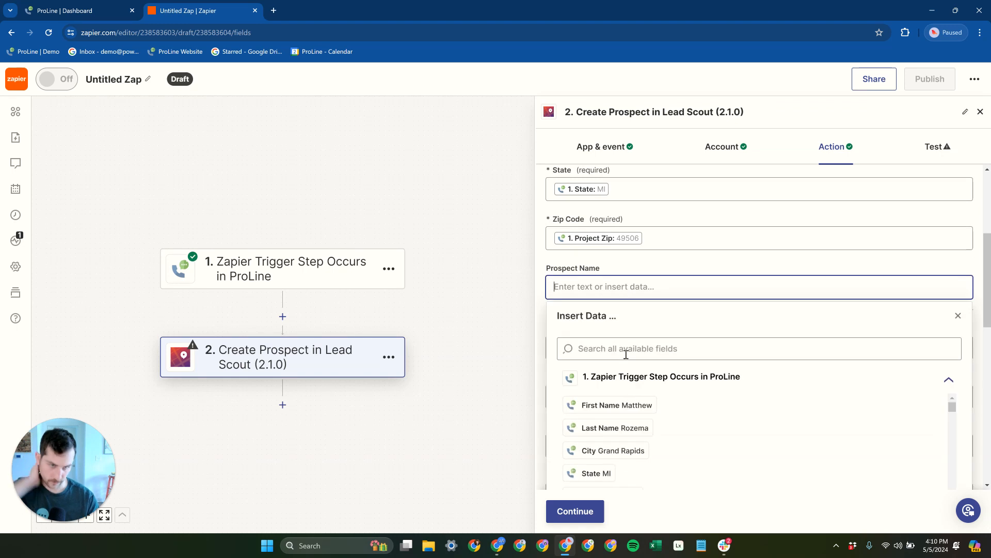
pyautogui.click(611, 348)
pyautogui.write('DISPL')
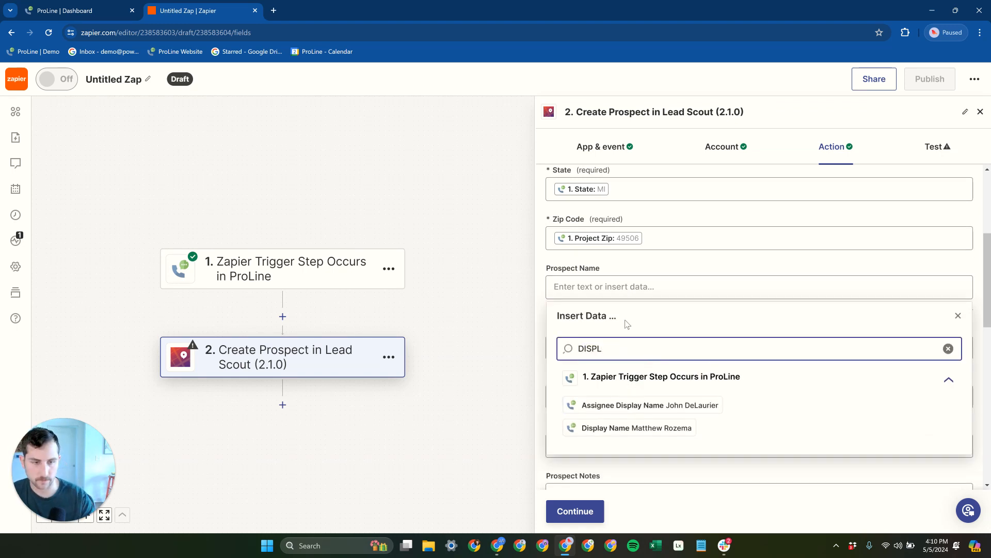
pyautogui.click(640, 428)
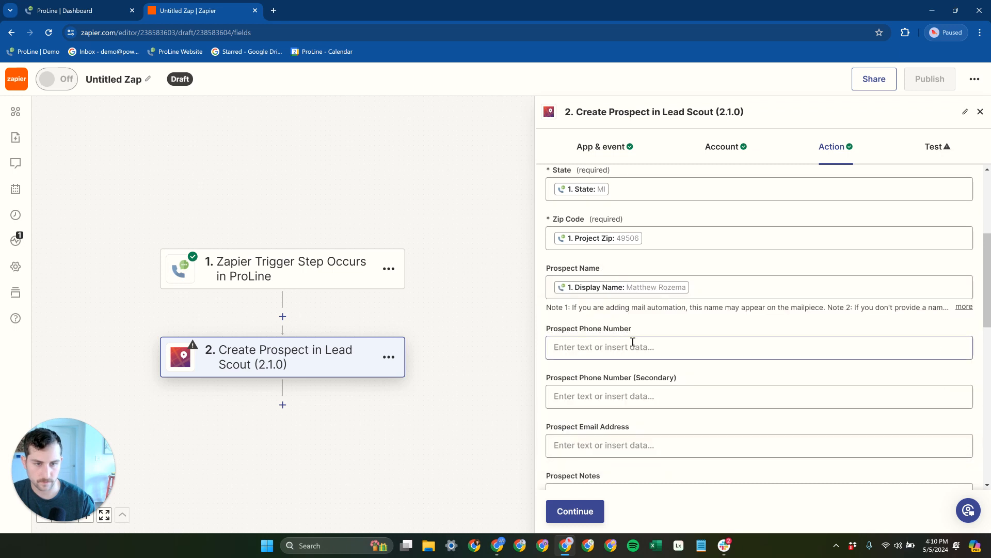
# Map the Prospect Phone Number field to the ProLine trigger's Phone value.
pyautogui.scroll(-1, 629, 338)
pyautogui.click(630, 295)
pyautogui.click(640, 358)
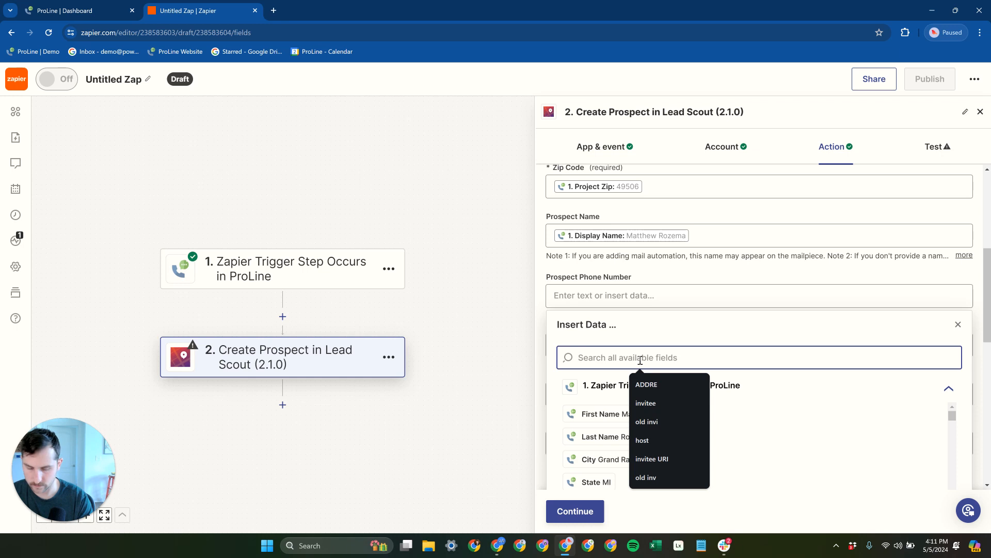
pyautogui.write('PHONE')
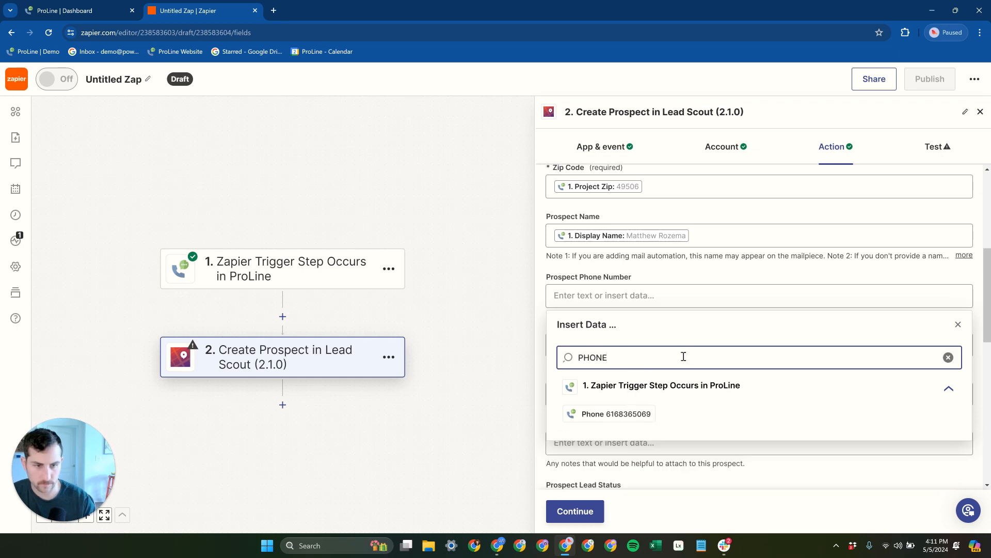
pyautogui.click(650, 414)
pyautogui.click(737, 288)
# Leave the secondary phone number empty and map Prospect Email Address to the ProLine trigger's Email value.
pyautogui.scroll(-3, 736, 352)
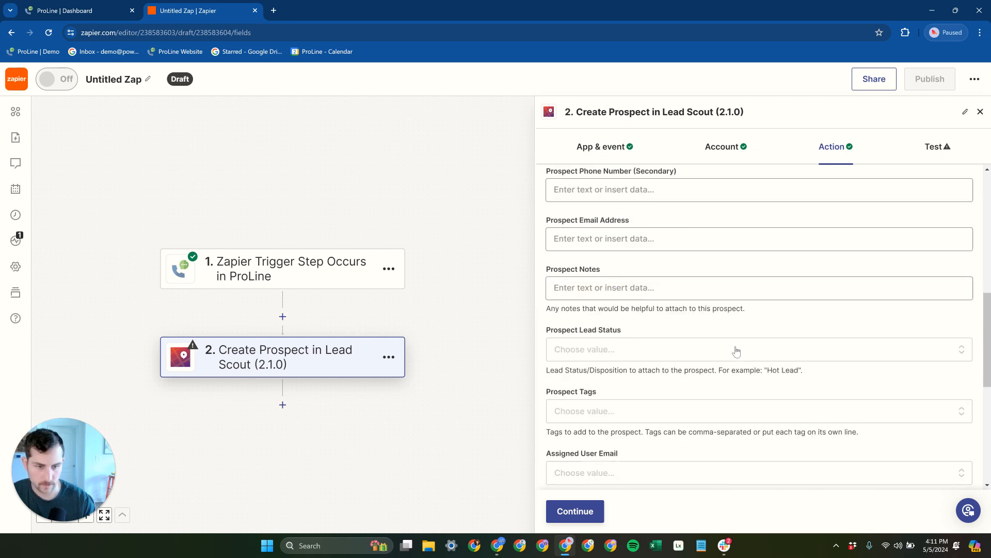
pyautogui.scroll(-6, 736, 351)
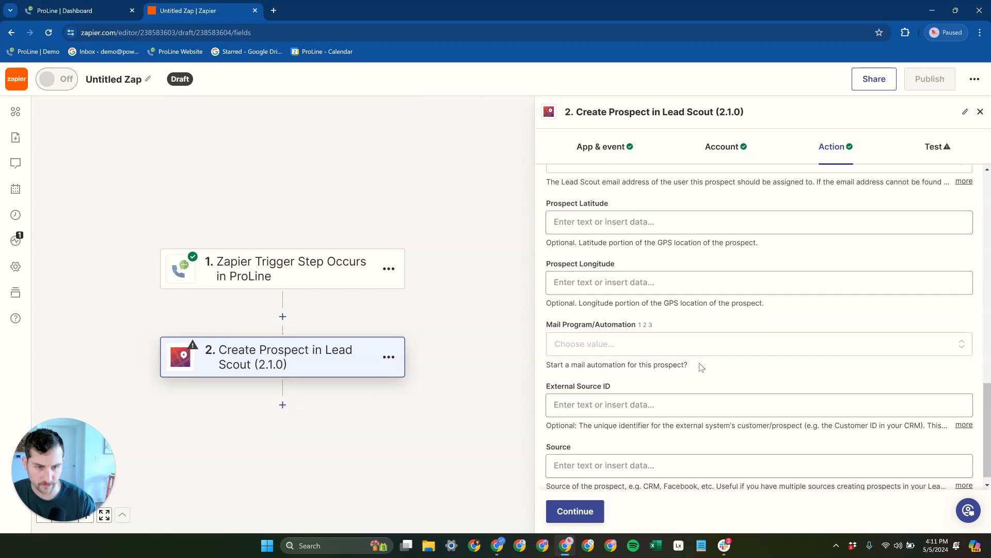
pyautogui.scroll(10, 700, 364)
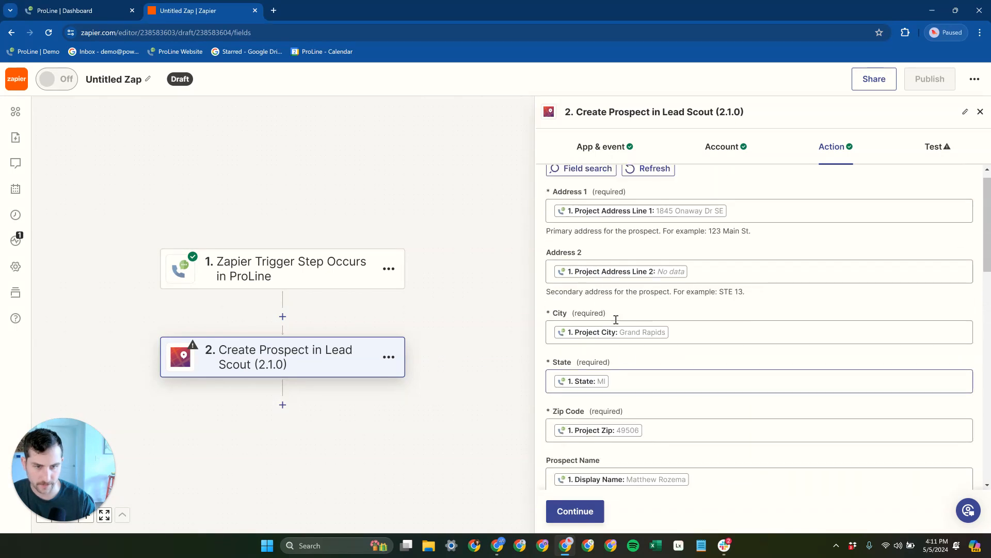
pyautogui.scroll(-4, 626, 357)
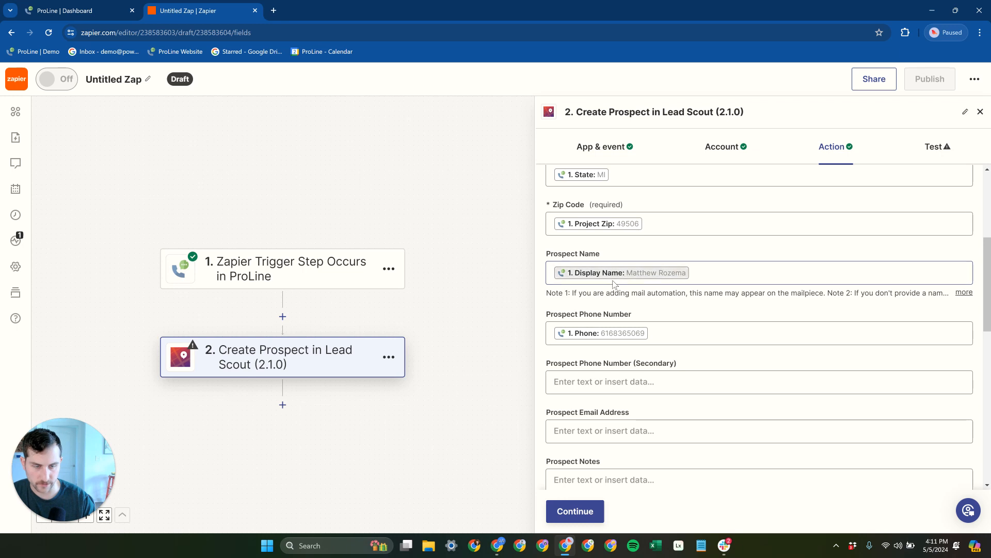
pyautogui.click(638, 387)
pyautogui.click(676, 365)
pyautogui.scroll(-1, 677, 372)
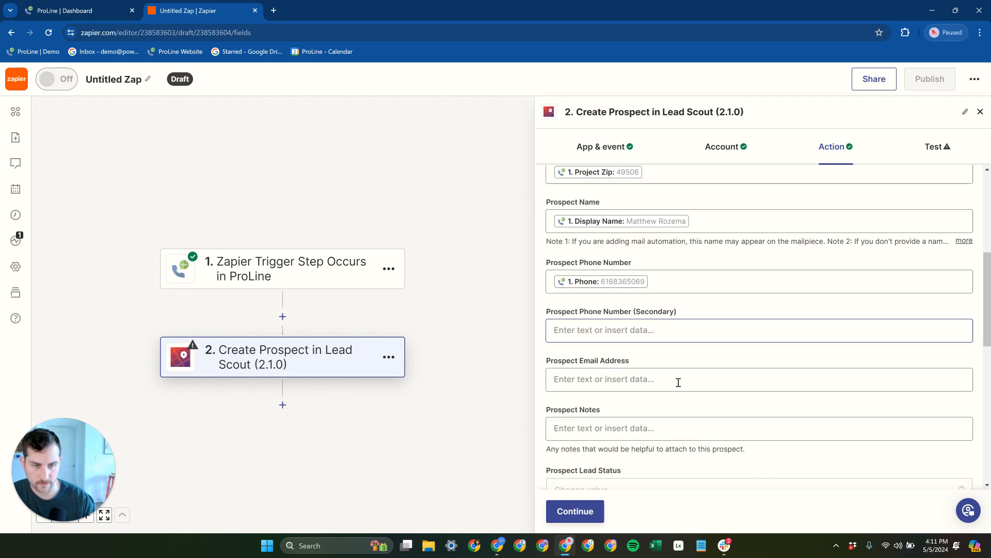
pyautogui.click(611, 379)
pyautogui.click(628, 433)
pyautogui.write('EMAIL')
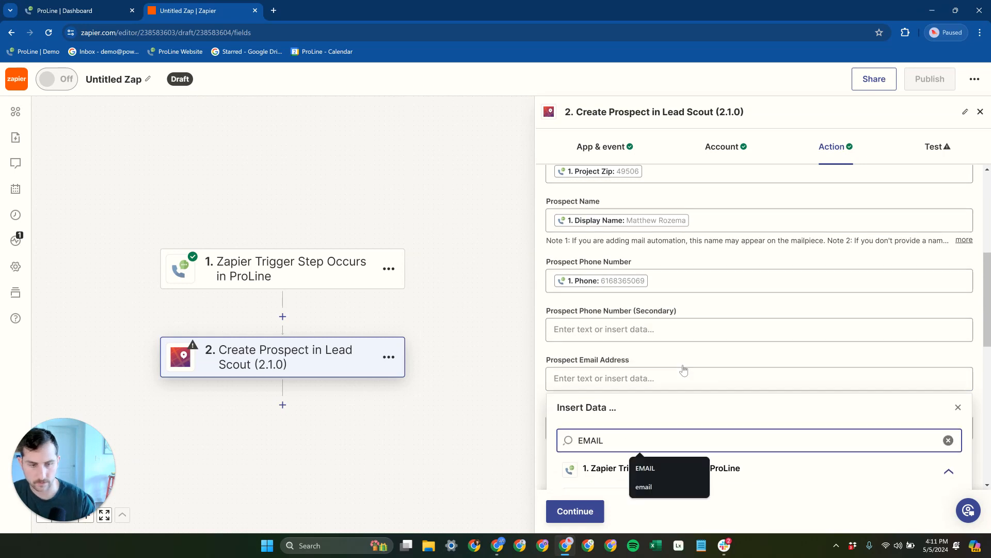
pyautogui.scroll(-2, 682, 373)
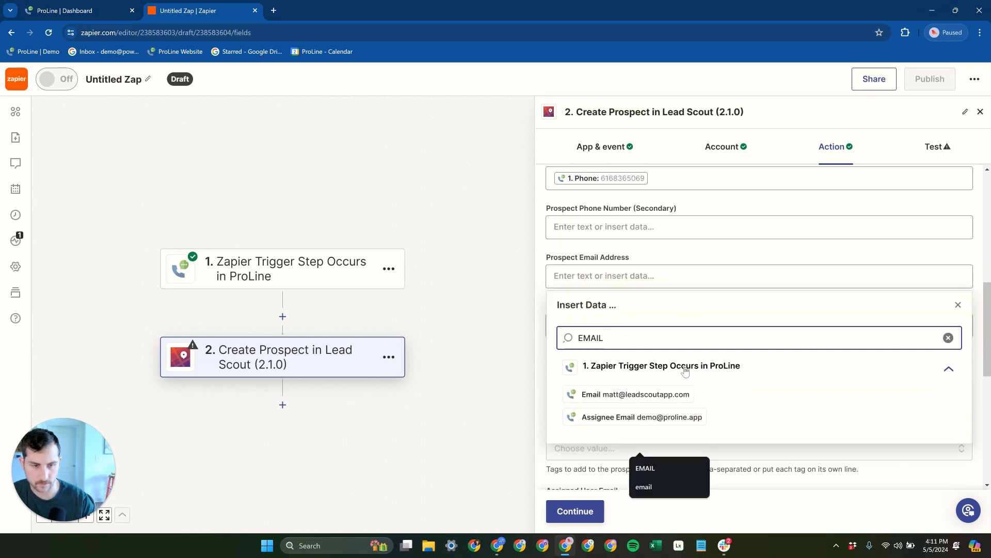
pyautogui.click(652, 400)
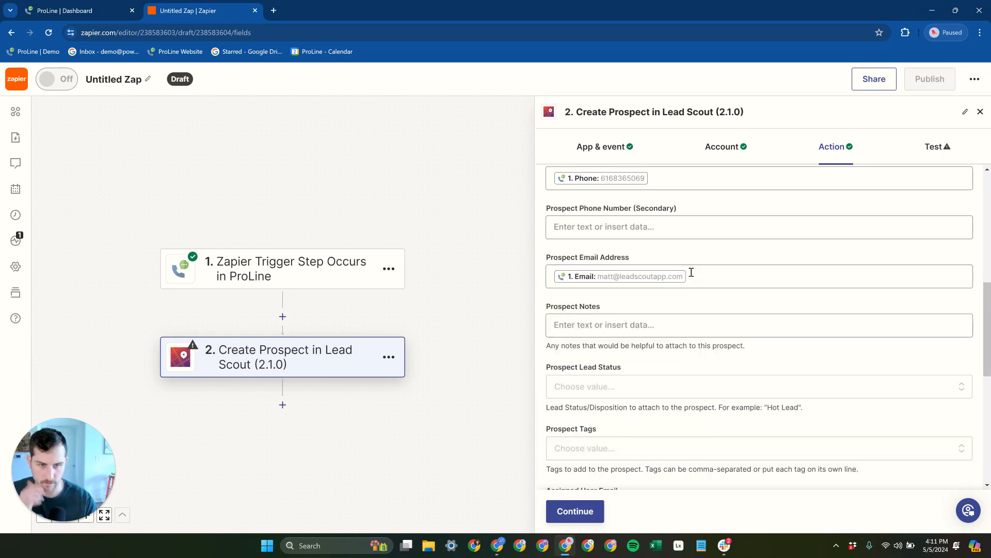
# Map the Prospect Notes field to the ProLine trigger's Notes value.
pyautogui.click(656, 329)
pyautogui.click(647, 321)
pyautogui.click(637, 326)
pyautogui.click(624, 389)
pyautogui.write('NOTES')
pyautogui.click(592, 443)
# Set the Prospect Lead Status to Existing Customer.
pyautogui.scroll(-1, 634, 335)
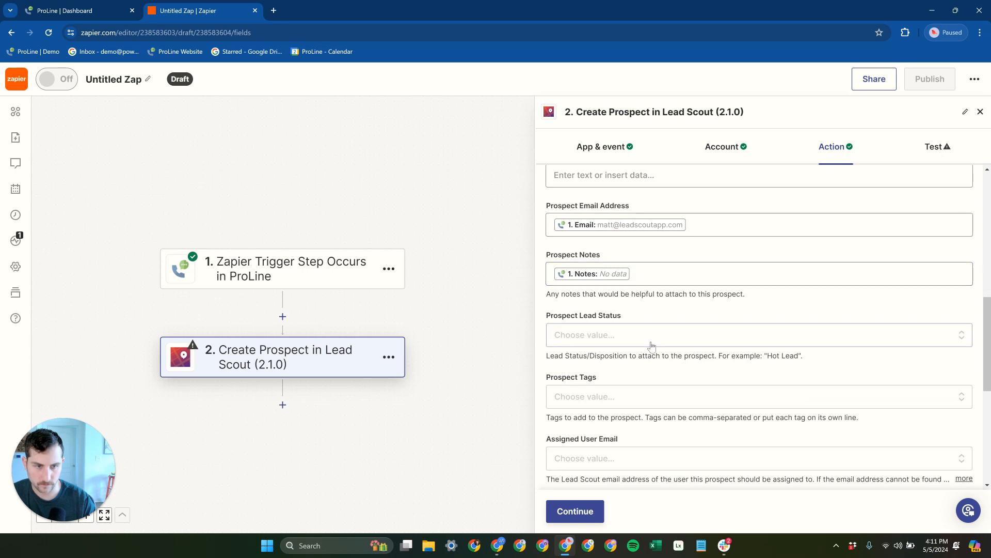
pyautogui.click(642, 337)
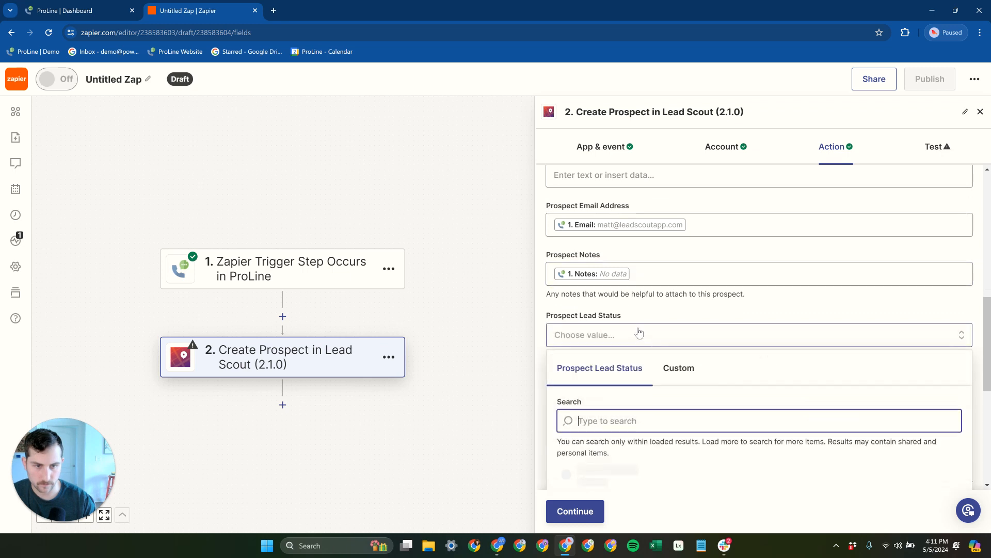
pyautogui.scroll(-4, 650, 356)
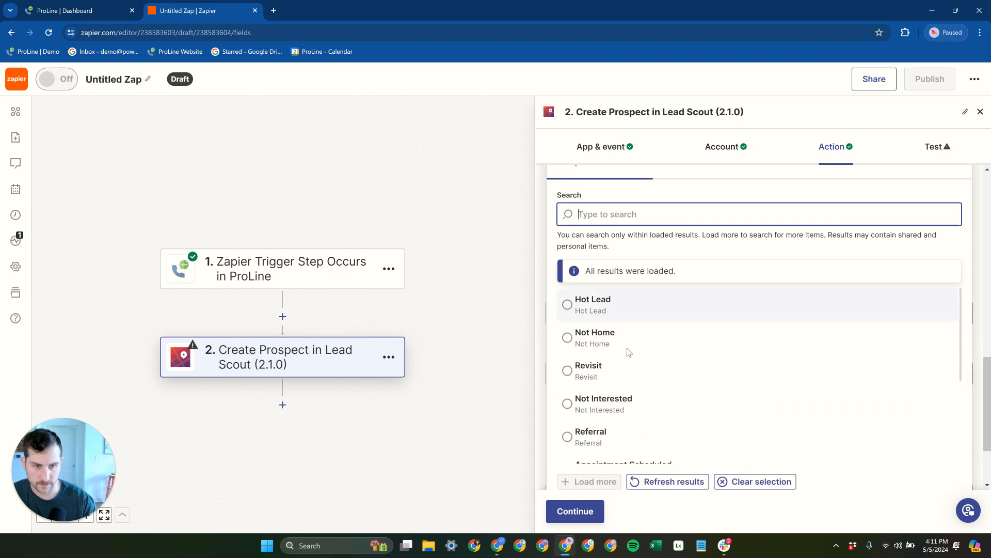
pyautogui.scroll(-3, 596, 361)
pyautogui.click(618, 379)
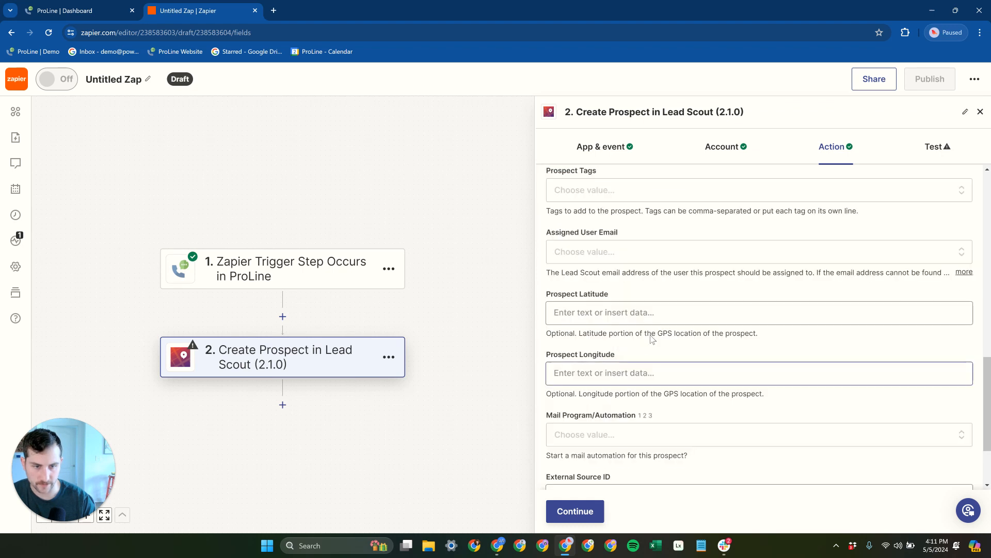
pyautogui.scroll(3, 599, 361)
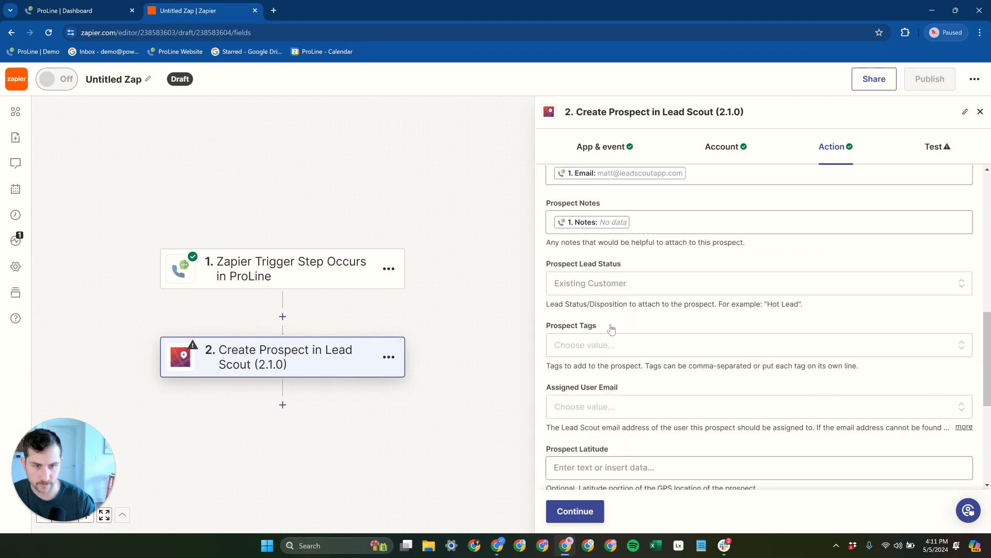
# Map Assigned User Email to the ProLine trigger's Assignee Email as a custom value, leaving the other optional fields empty.
pyautogui.scroll(-5, 601, 346)
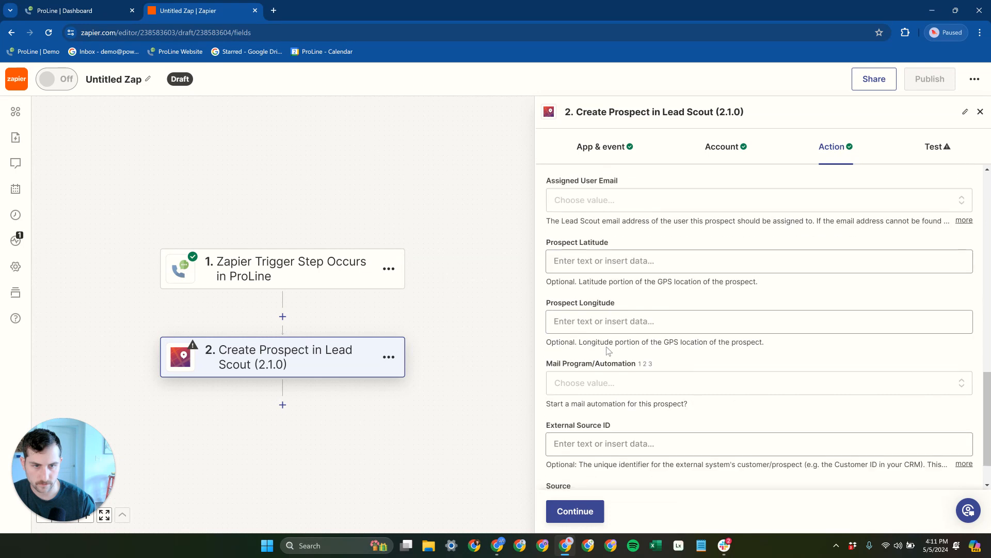
pyautogui.click(590, 451)
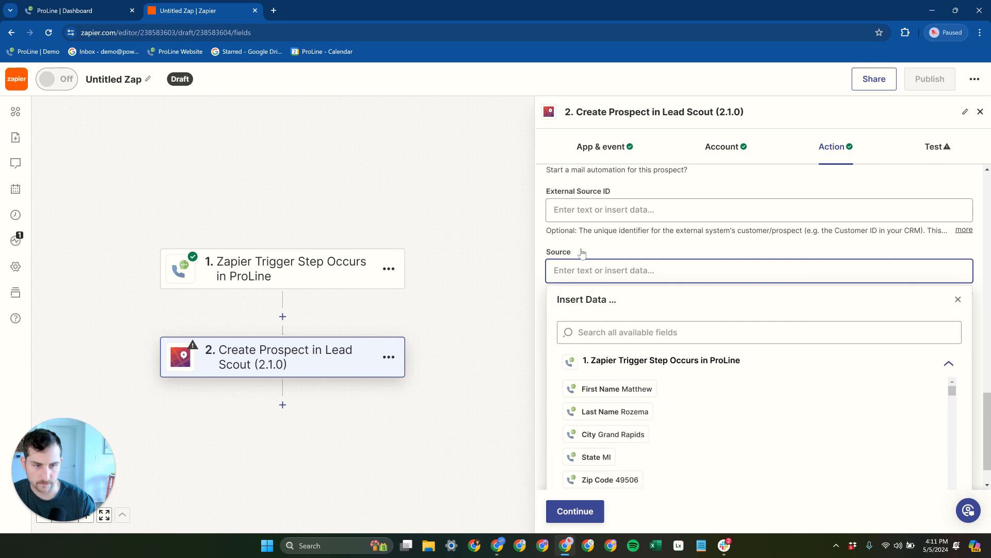
pyautogui.scroll(-2, 616, 353)
pyautogui.scroll(10, 627, 346)
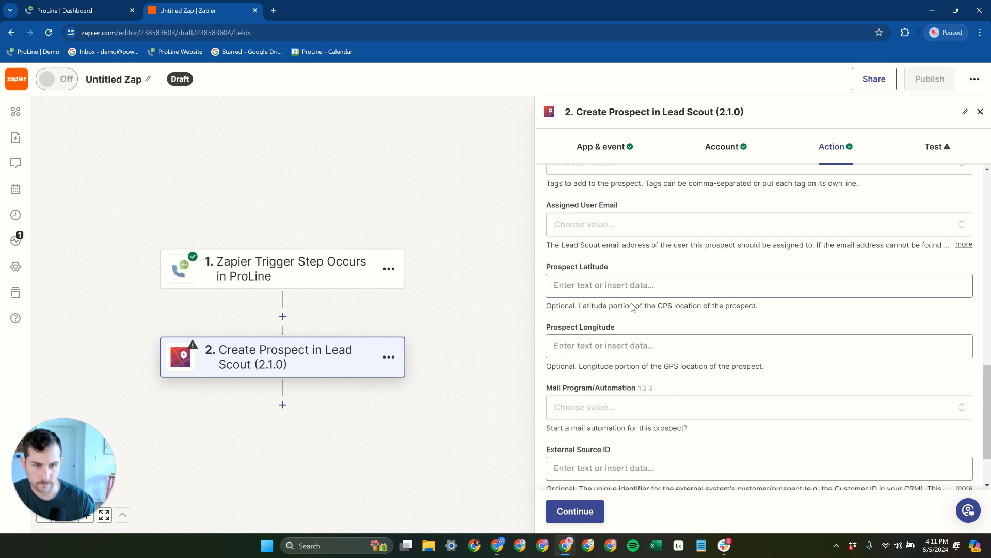
pyautogui.scroll(-3, 610, 361)
pyautogui.scroll(3, 599, 413)
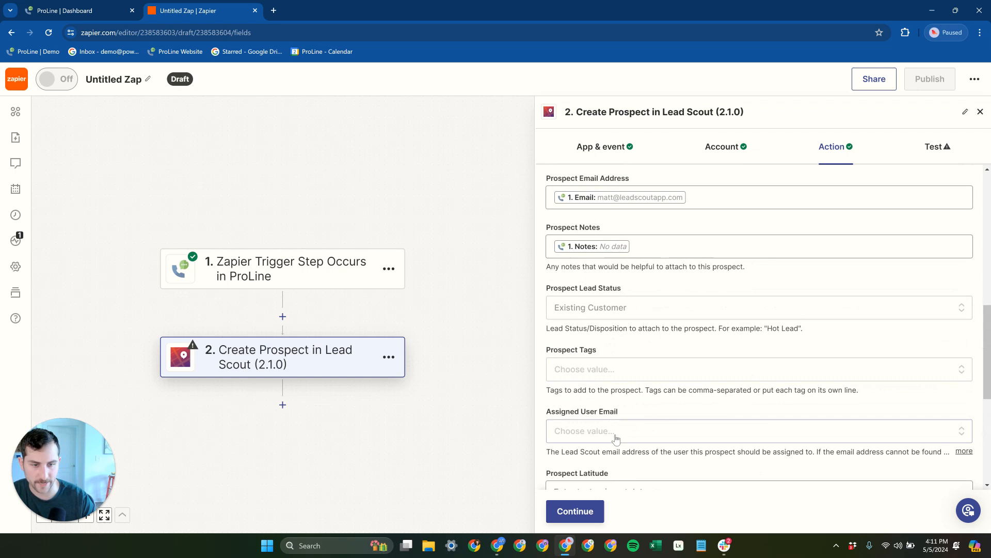
pyautogui.scroll(-3, 598, 418)
pyautogui.click(635, 247)
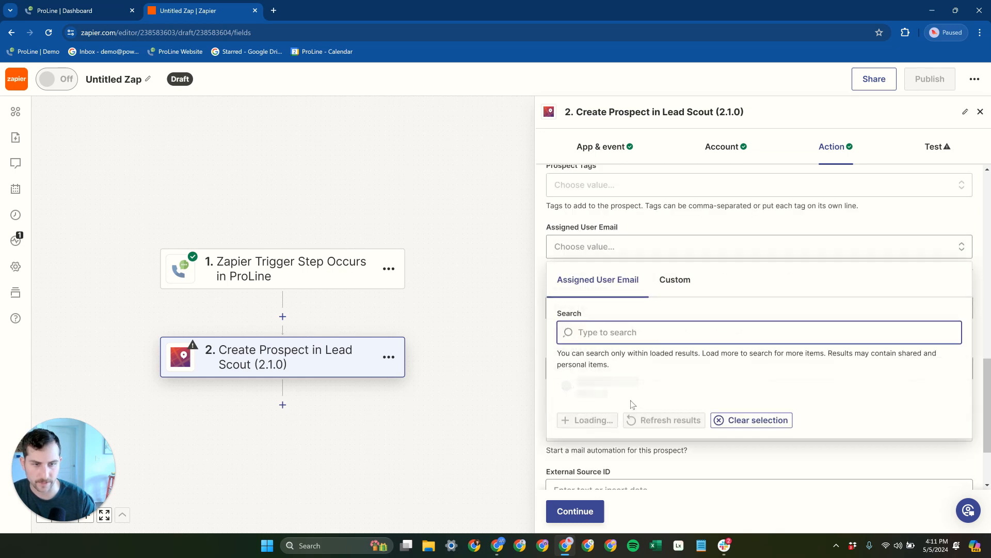
pyautogui.click(669, 282)
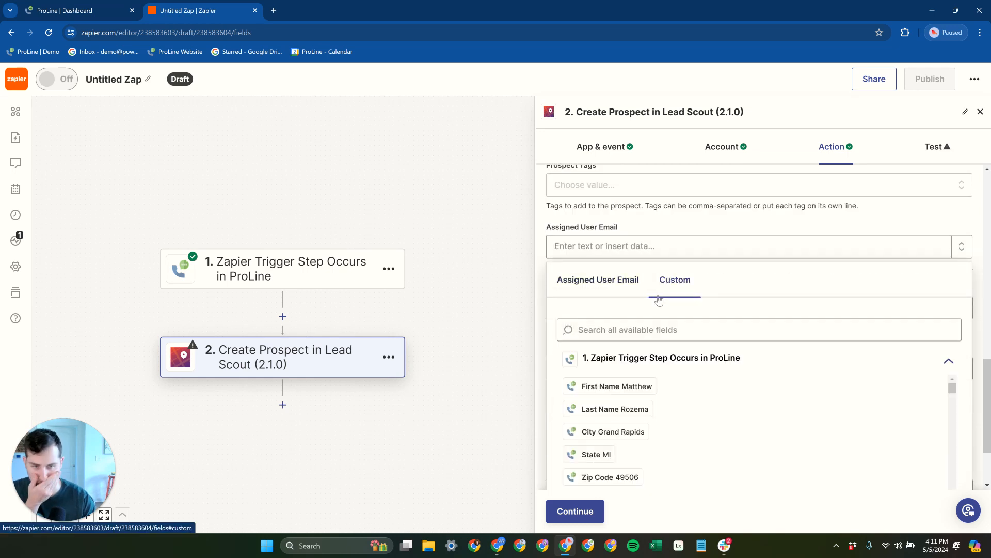
pyautogui.click(625, 329)
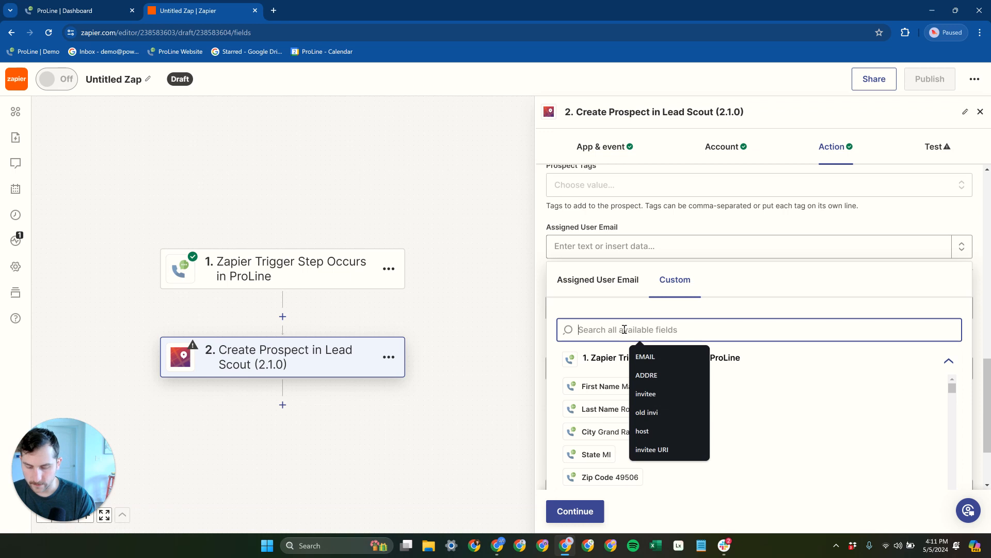
pyautogui.write('ASSI')
pyautogui.click(938, 476)
# Finish the action's field setup, test the step by sending a prospect to Lead Scout, and review the returned prospect data.
pyautogui.scroll(-2, 747, 259)
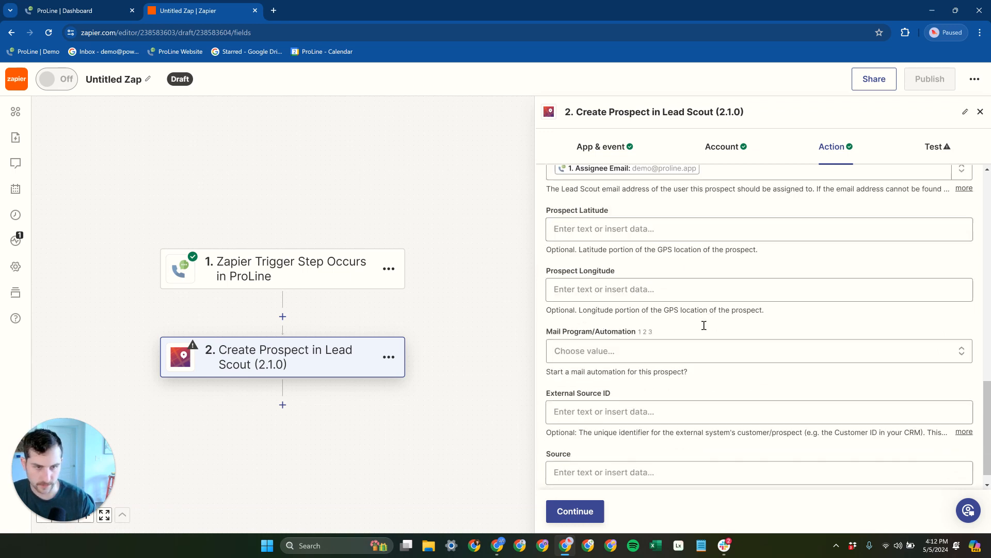
pyautogui.scroll(6, 666, 424)
pyautogui.click(576, 511)
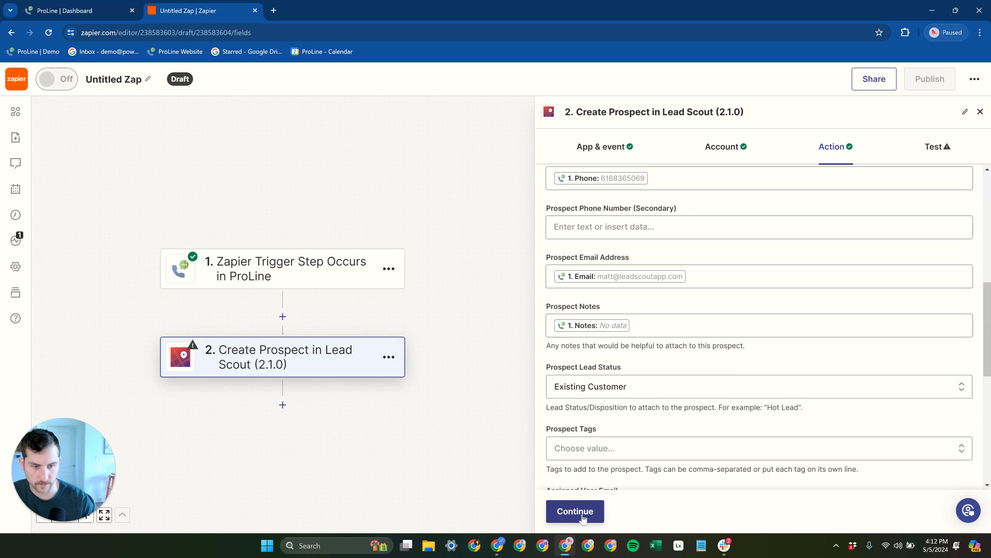
pyautogui.click(649, 511)
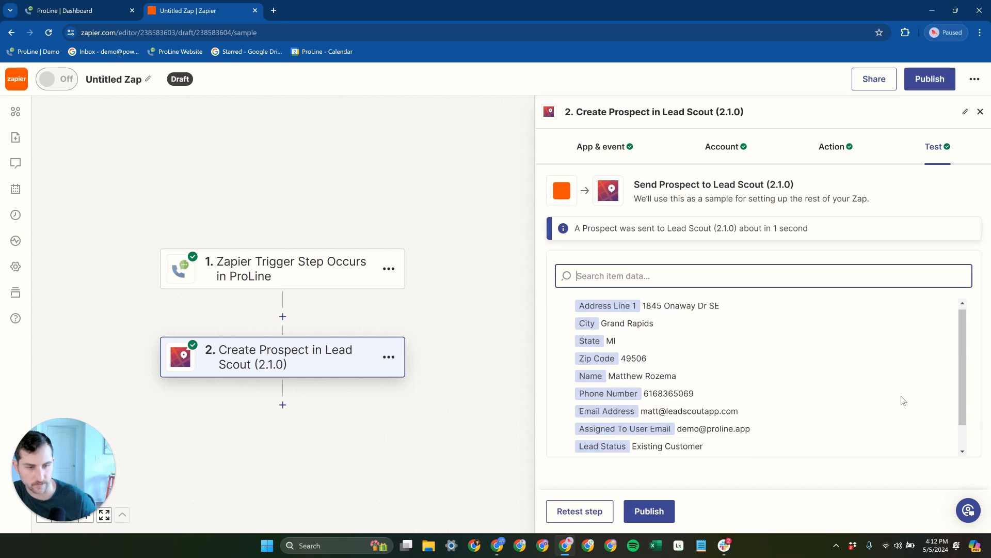
pyautogui.scroll(-2, 696, 391)
pyautogui.scroll(3, 686, 434)
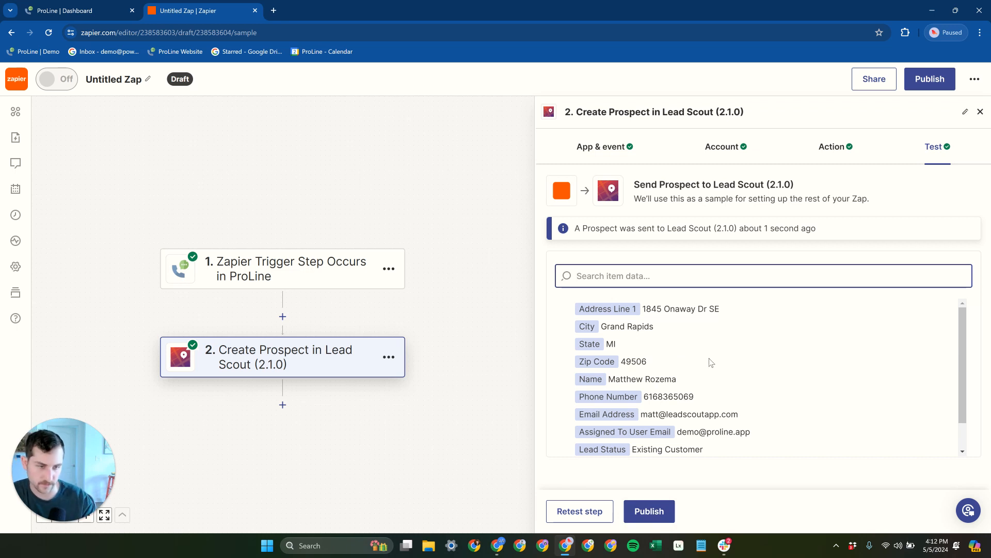
pyautogui.scroll(-2, 591, 429)
pyautogui.scroll(2, 591, 429)
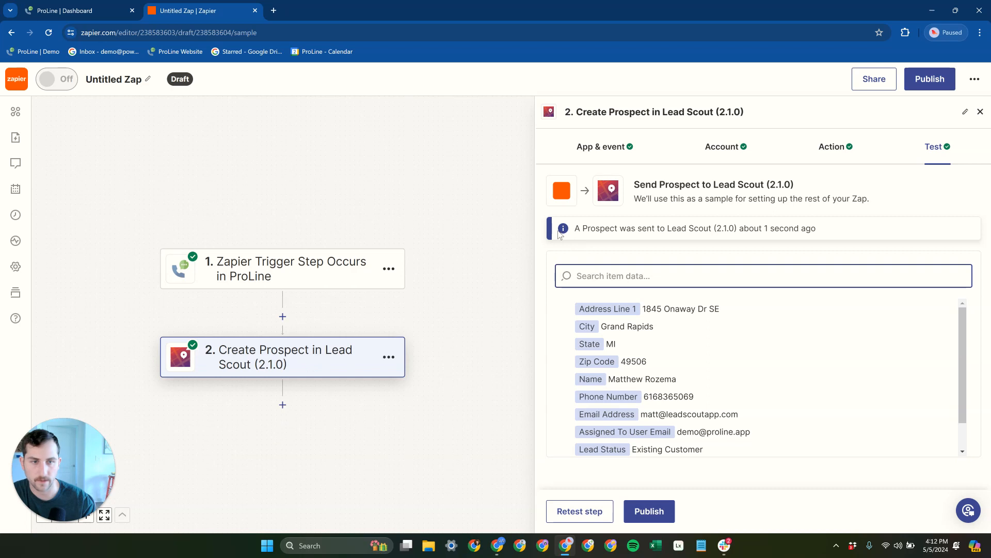
# Search the web for LEADSCOUT in a new browser tab and open the Lead Scout website's login page.
pyautogui.click(270, 14)
pyautogui.write('LEAD')
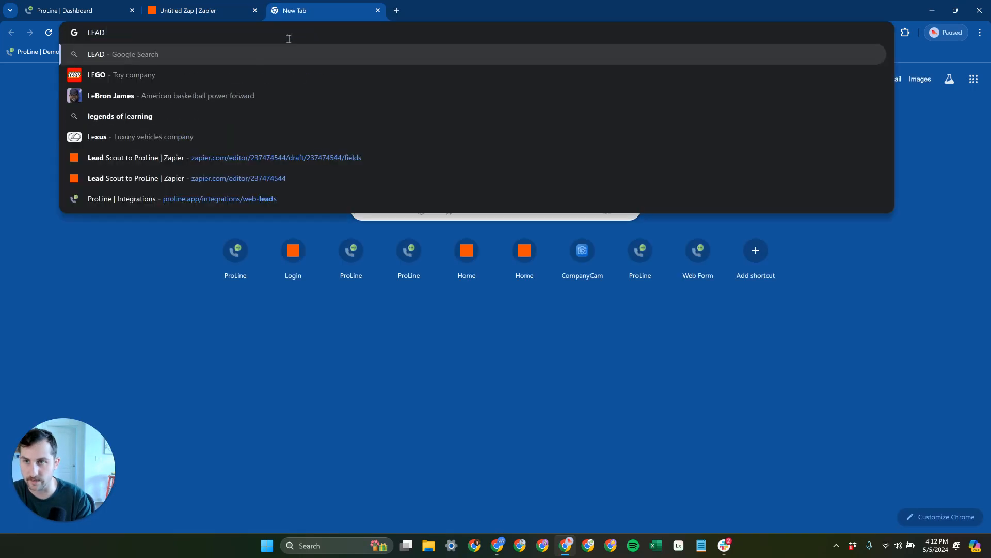
pyautogui.write('SCOUT')
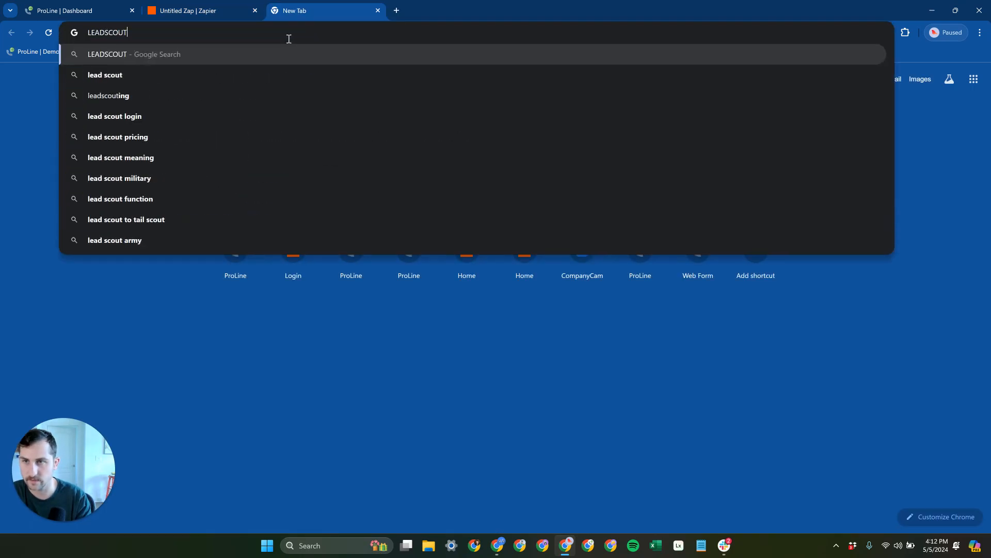
pyautogui.press('Return')
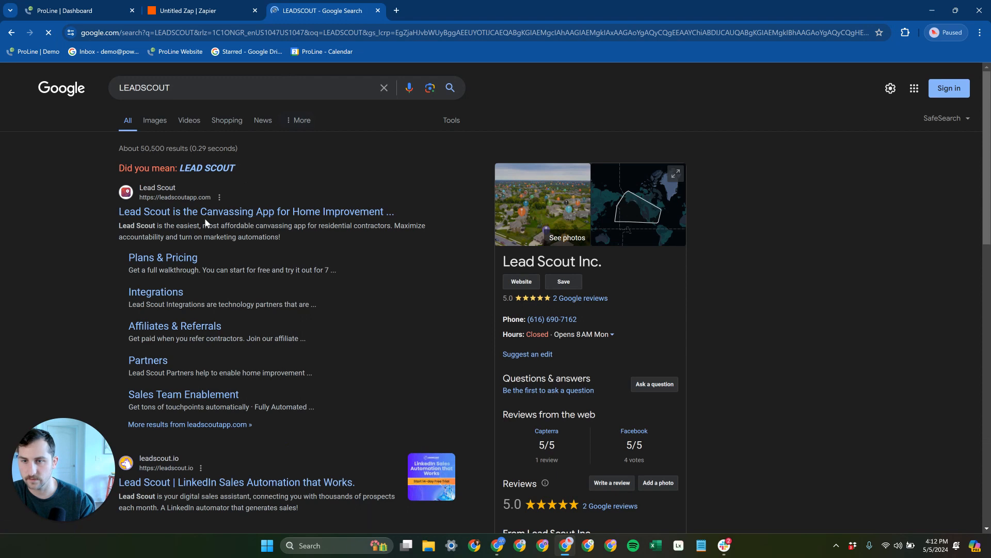
pyautogui.click(295, 211)
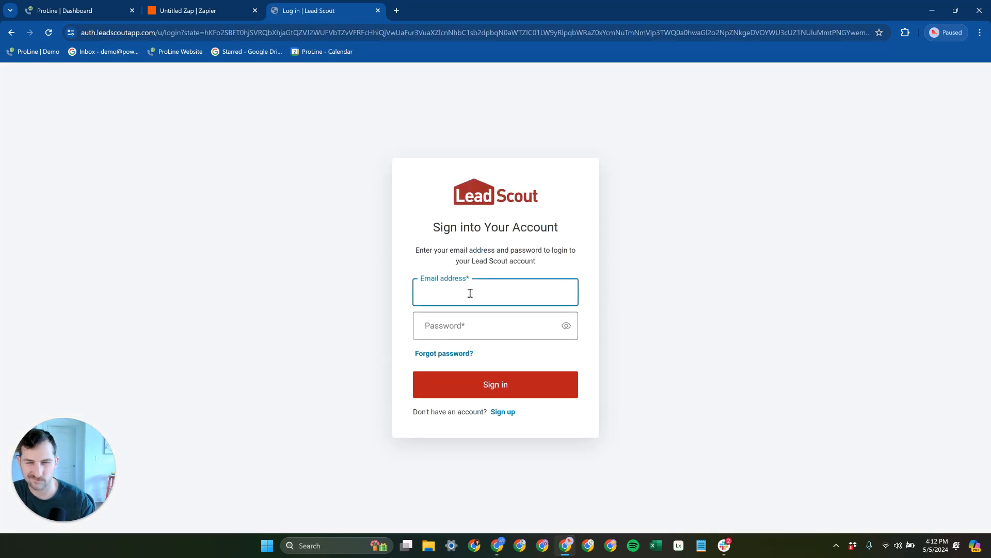
pyautogui.click(471, 293)
pyautogui.click(370, 271)
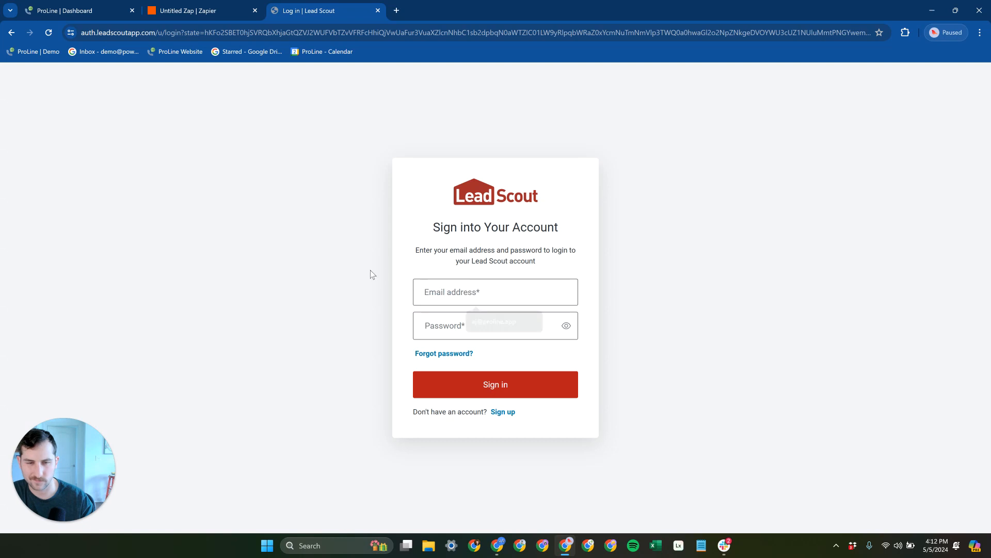
pyautogui.click(449, 315)
pyautogui.click(436, 289)
# Go back to the Zapier tab, exit the Zap editor to the Testing folder, and refresh its Zap list.
pyautogui.click(222, 10)
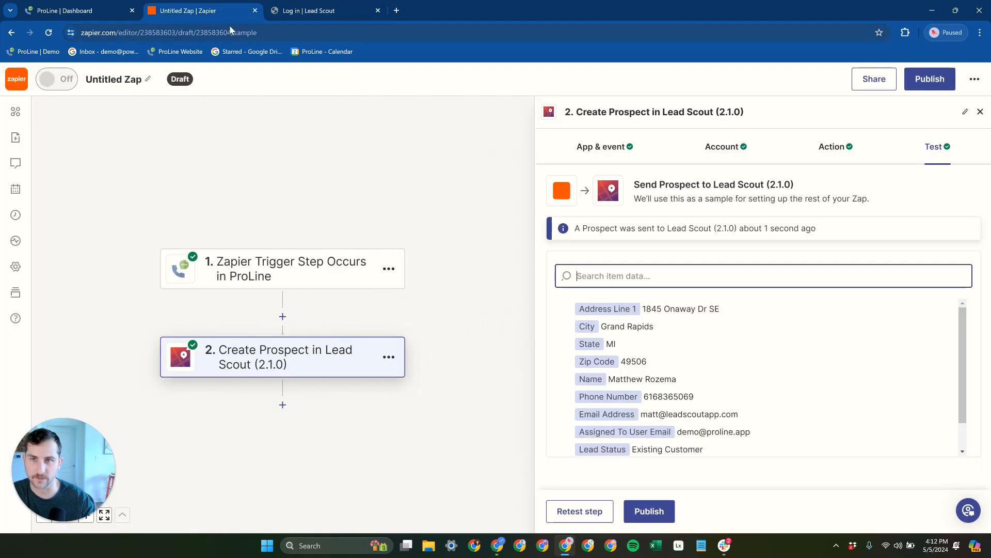
pyautogui.scroll(-1, 703, 326)
pyautogui.scroll(1, 712, 309)
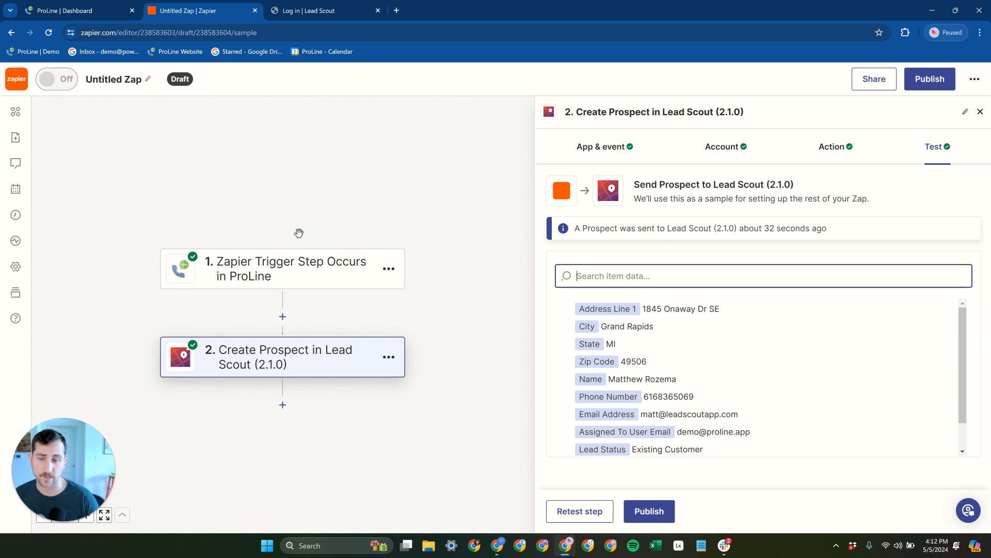
pyautogui.click(17, 79)
pyautogui.click(490, 300)
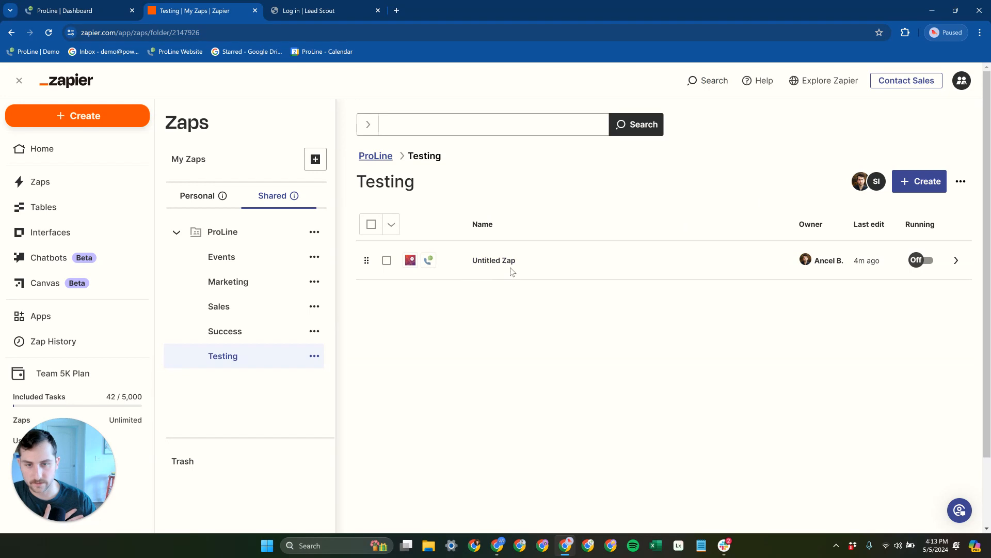
pyautogui.click(50, 33)
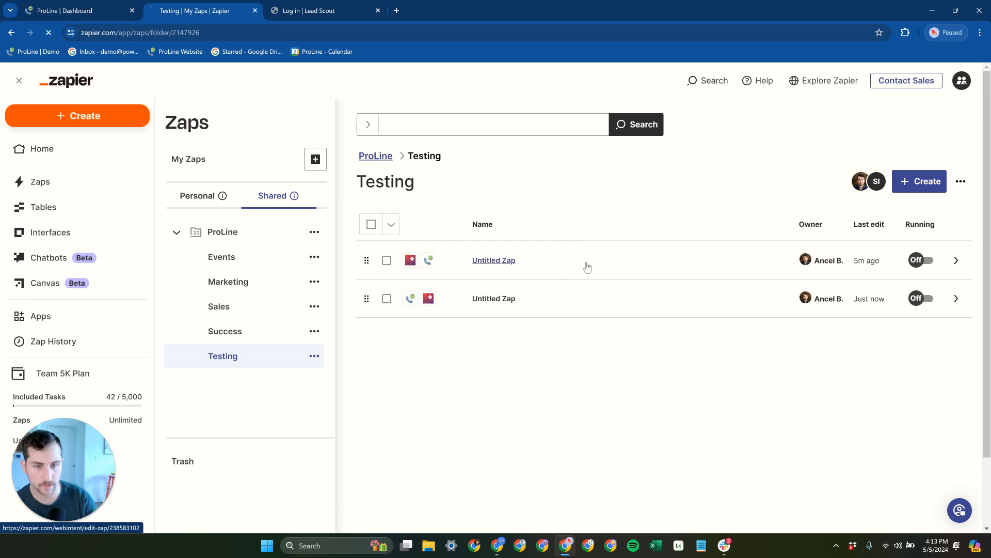
# Rename the untitled Zap triggered by Prospect Created in Lead Scout as Lead Scout to ProLine, and return to the Testing folder.
pyautogui.click(956, 260)
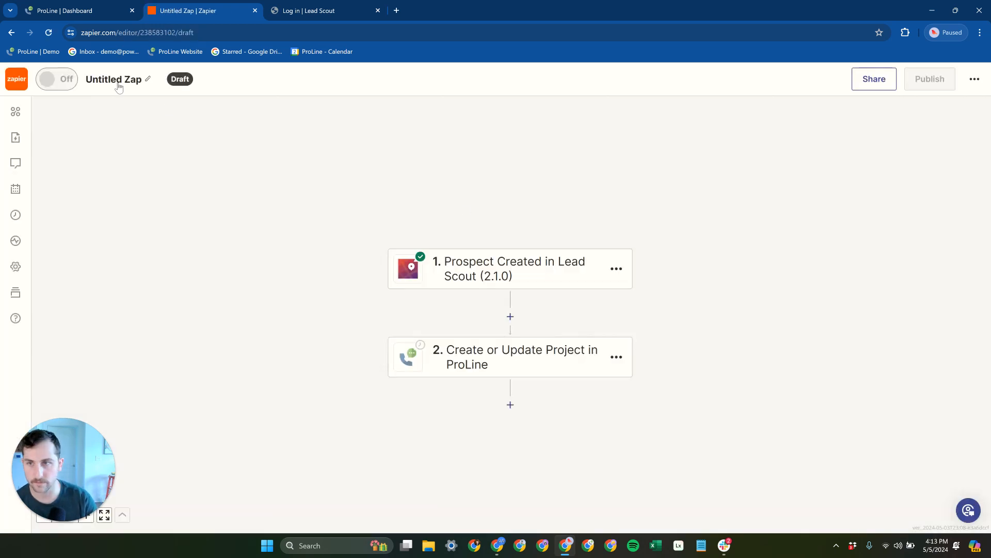
pyautogui.click(119, 83)
pyautogui.write('Lead')
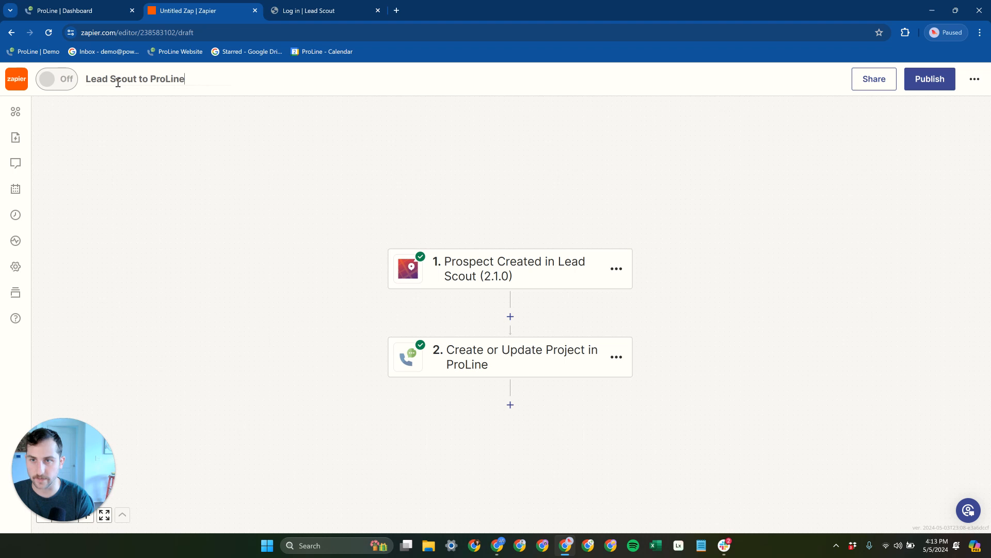
pyautogui.write(' Scout to ProLine')
pyautogui.press('Return')
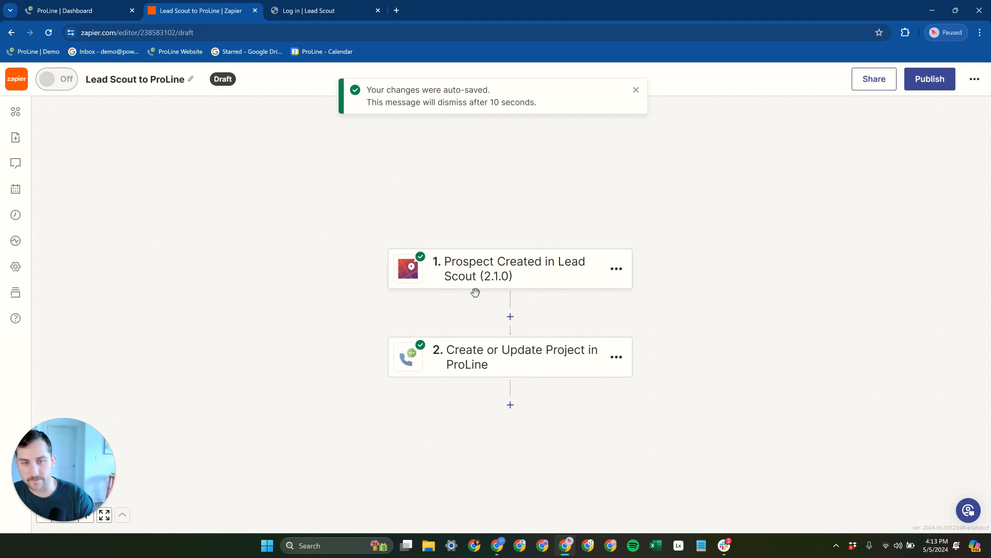
pyautogui.click(21, 80)
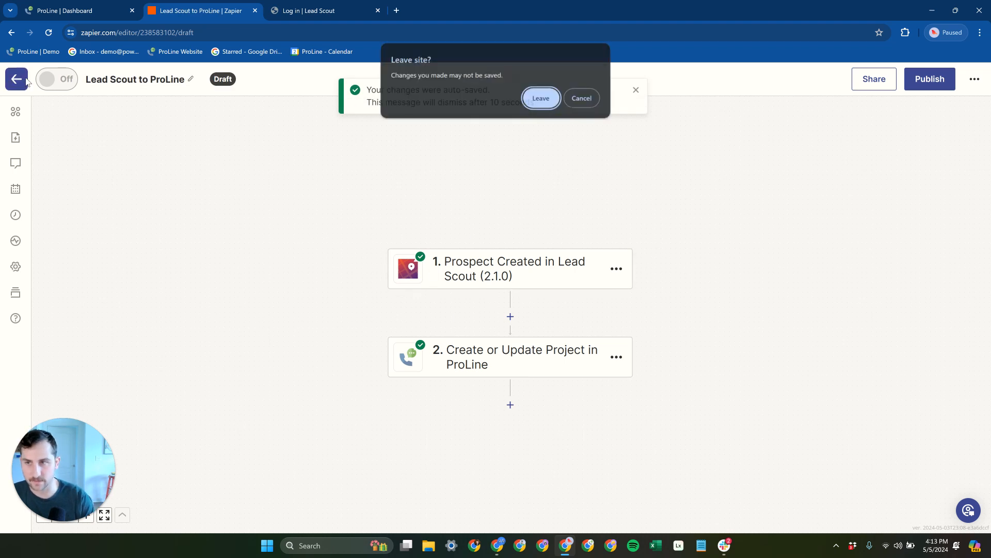
pyautogui.click(582, 98)
pyautogui.click(636, 90)
pyautogui.click(132, 88)
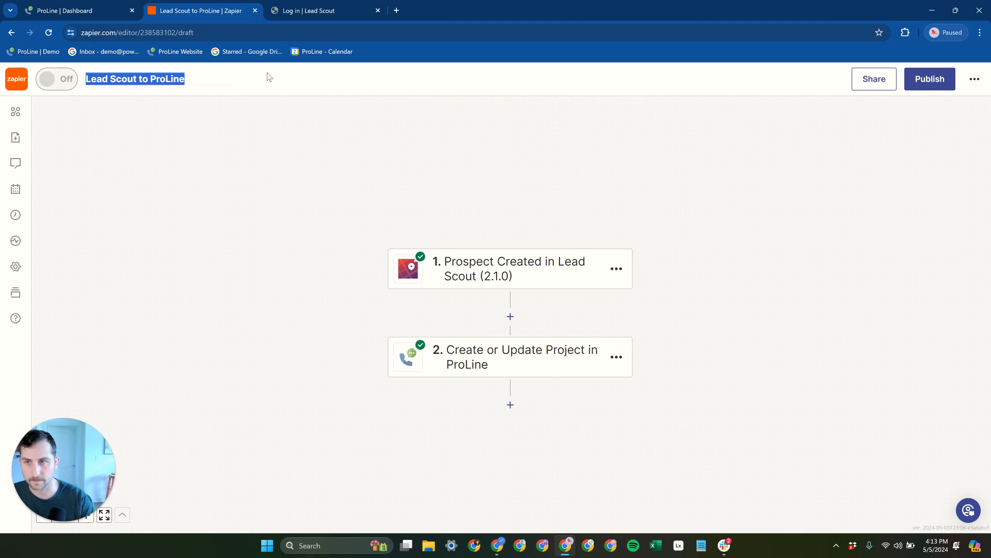
pyautogui.click(268, 75)
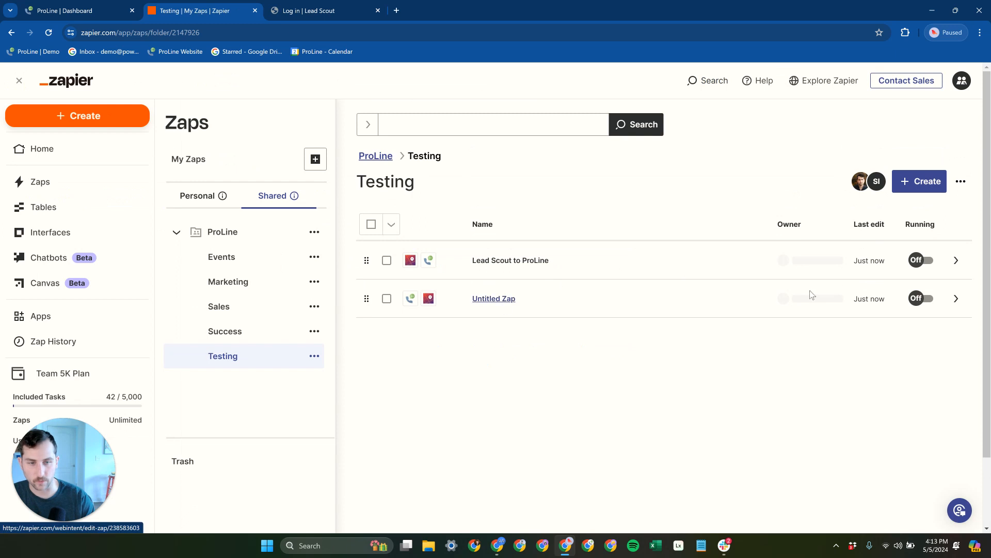
# Open the remaining untitled Zap, triggered by ProLine's Zapier Trigger Step, in the editor and rename it ProLine to Lead Scout.
pyautogui.click(956, 298)
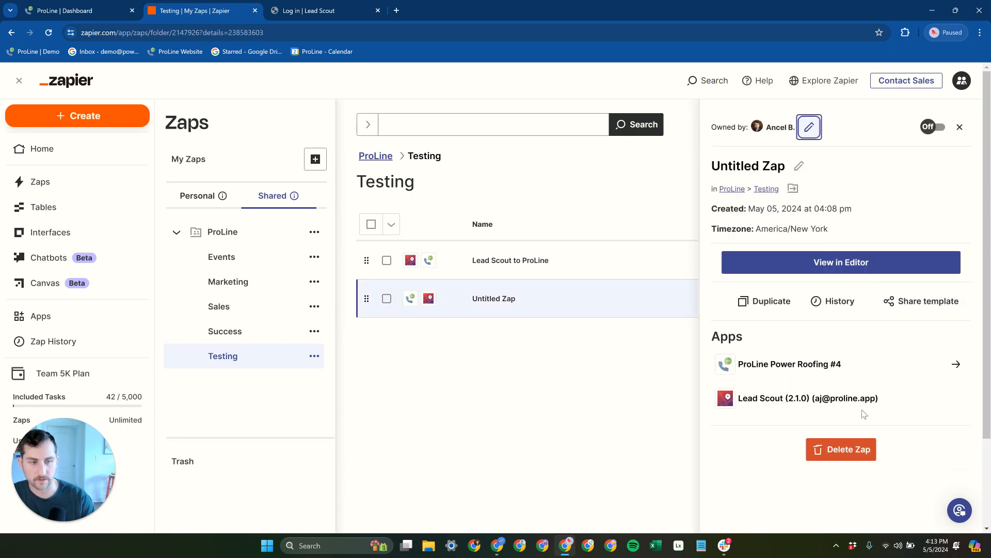
pyautogui.click(847, 263)
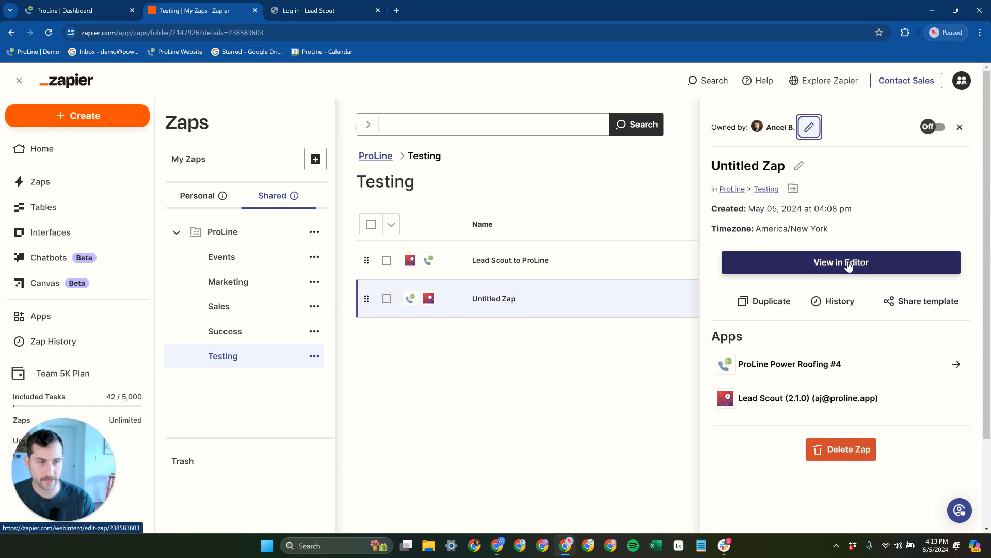
pyautogui.click(97, 81)
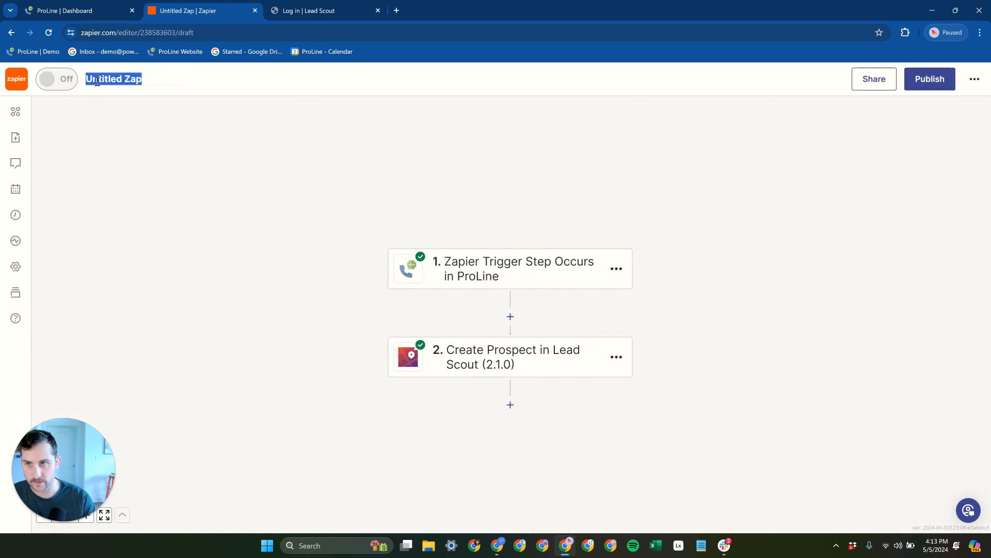
pyautogui.write('ProL')
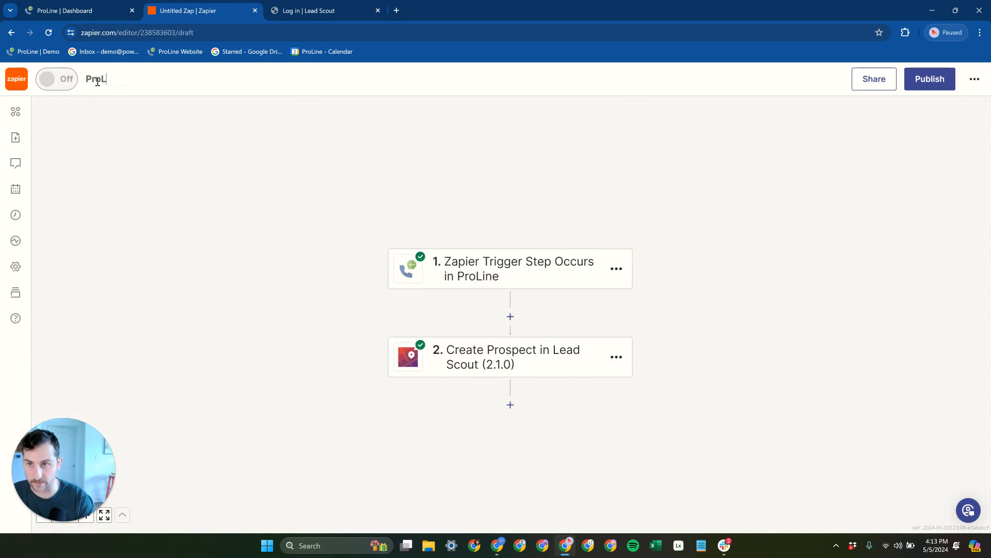
pyautogui.write('ine to Le')
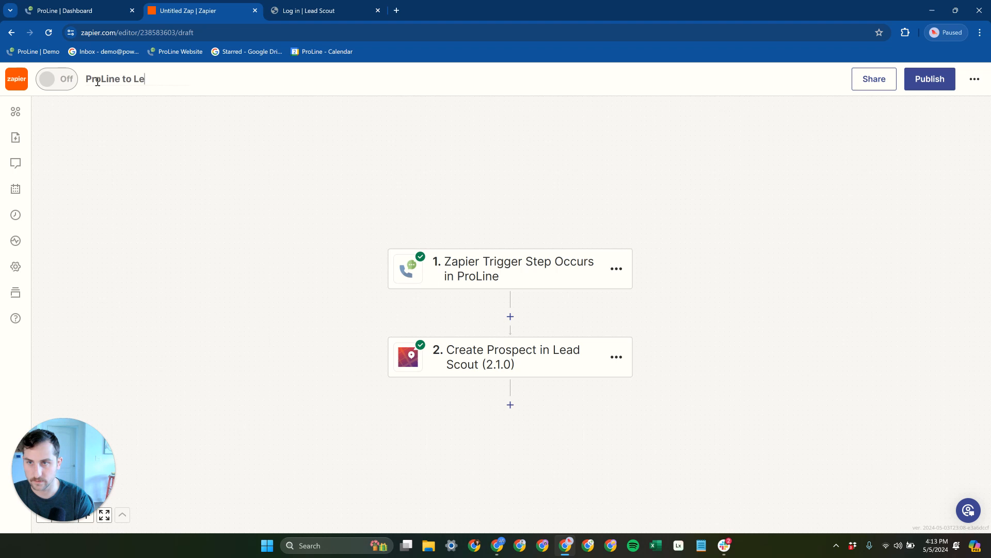
pyautogui.write('ad Scout')
pyautogui.press('Return')
pyautogui.click(17, 80)
pyautogui.click(572, 99)
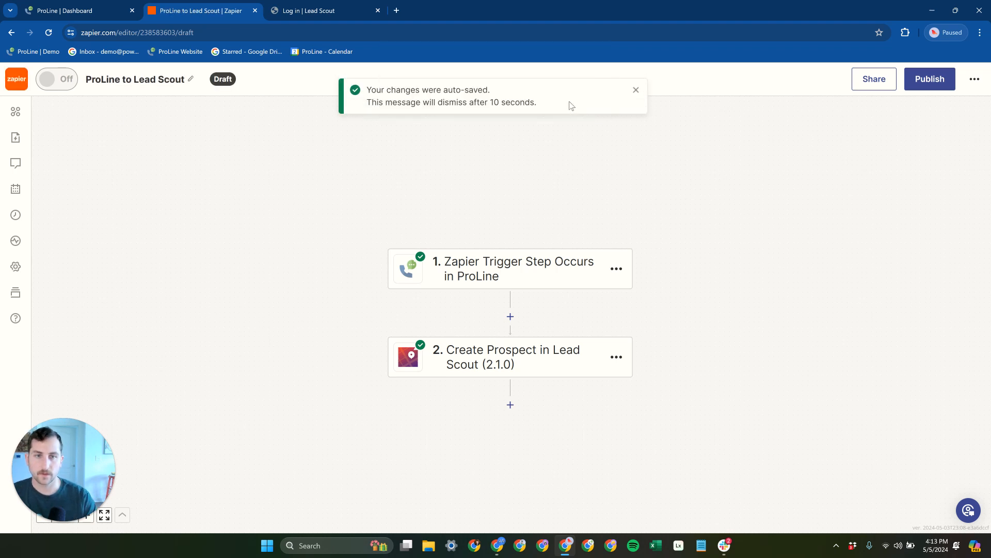
pyautogui.click(636, 91)
# Return to the Testing folder and check the details and available options of the Lead Scout to ProLine Zap.
pyautogui.click(19, 83)
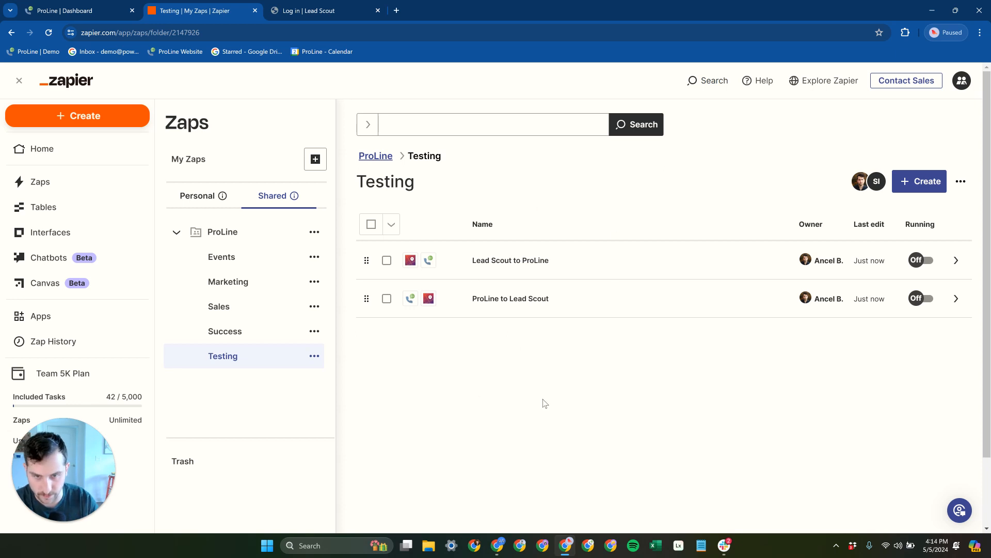
pyautogui.click(956, 261)
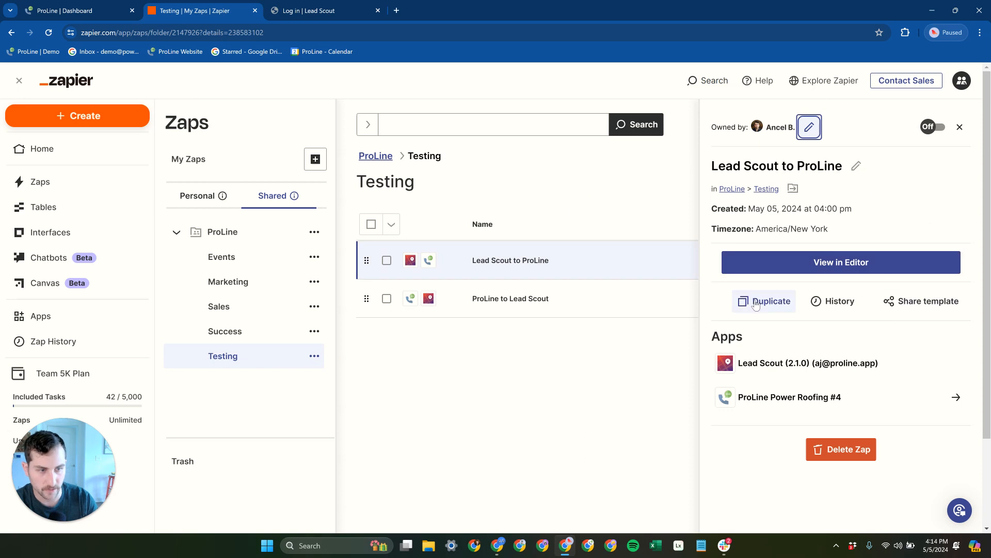
pyautogui.click(959, 127)
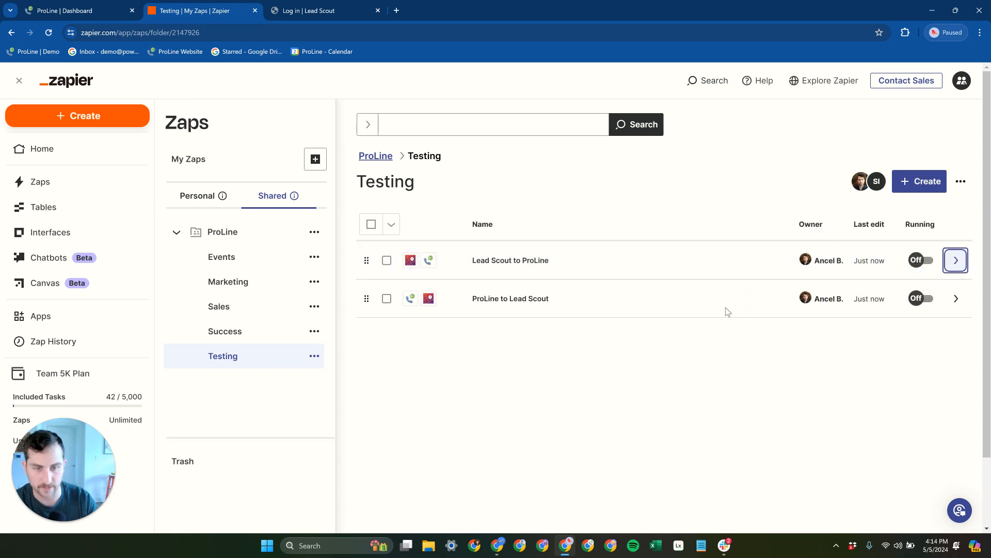